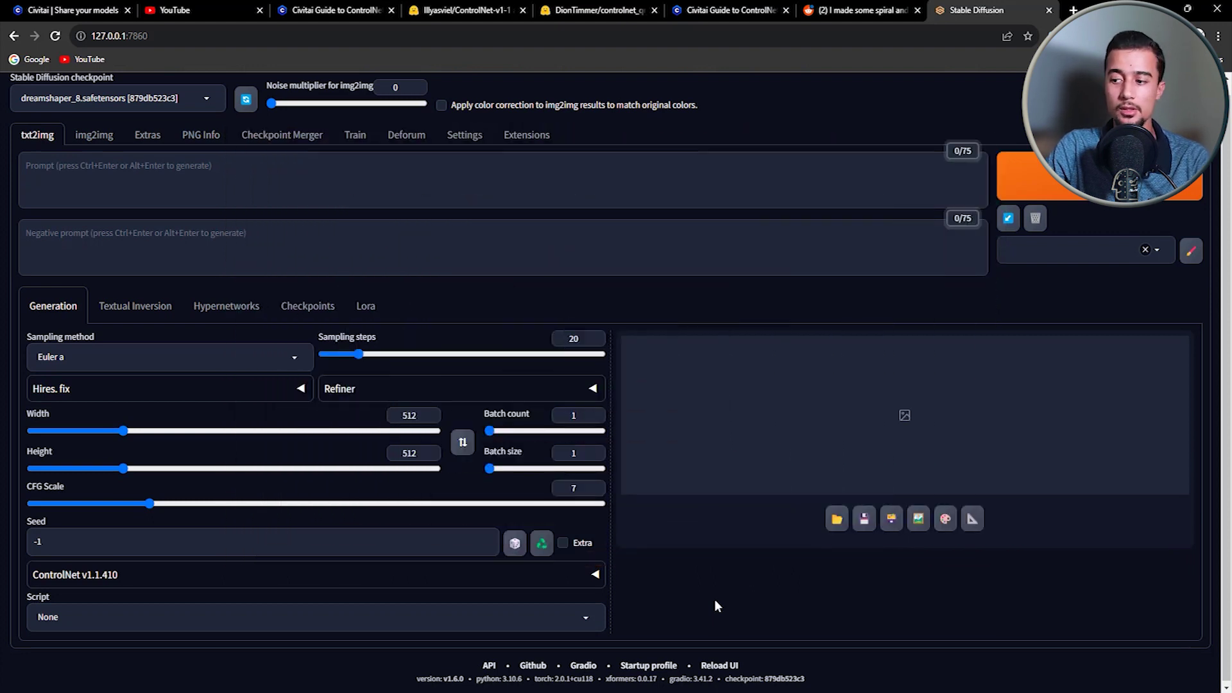
- Confirm the web UI version v1.6.0 shown in the page footer
scroll(708, 603, "down", 1)
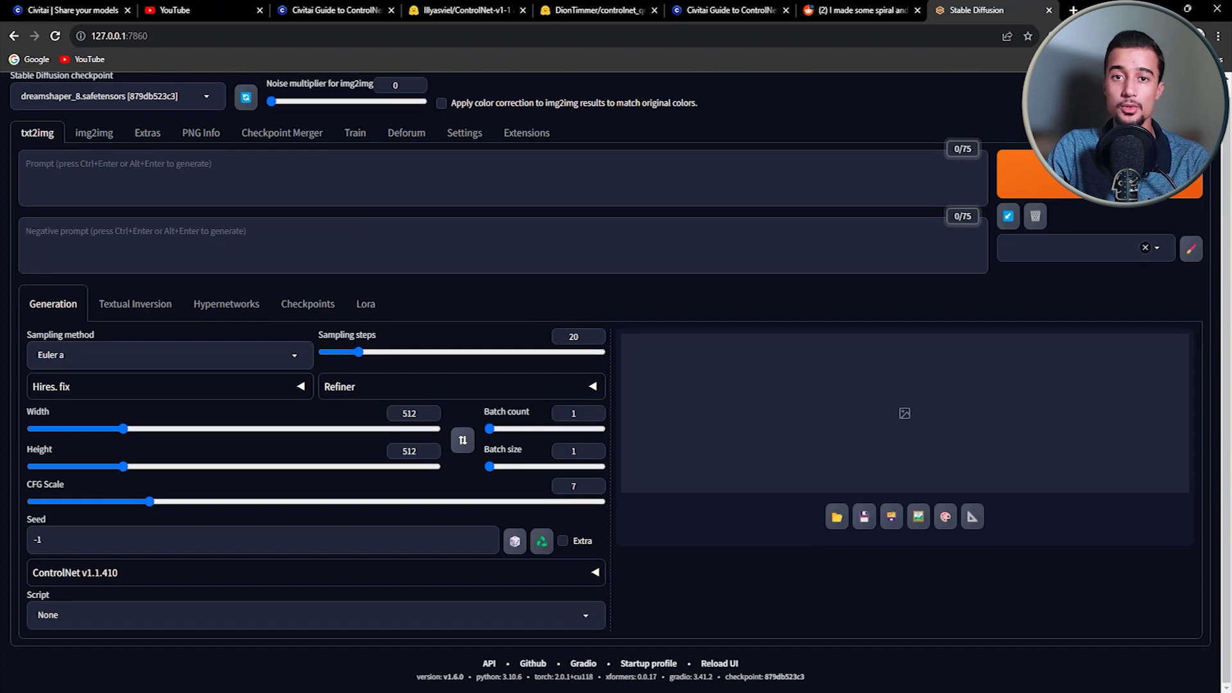
left_click_drag(465, 677, 417, 677)
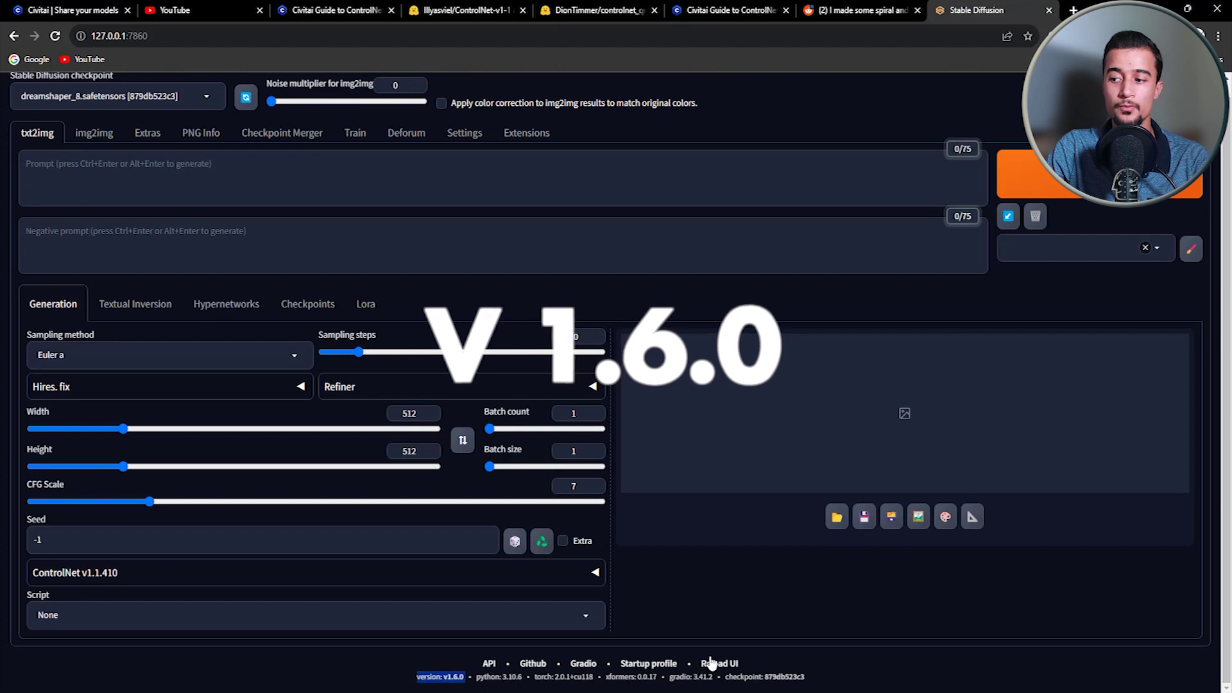
scroll(740, 610, "up", 1)
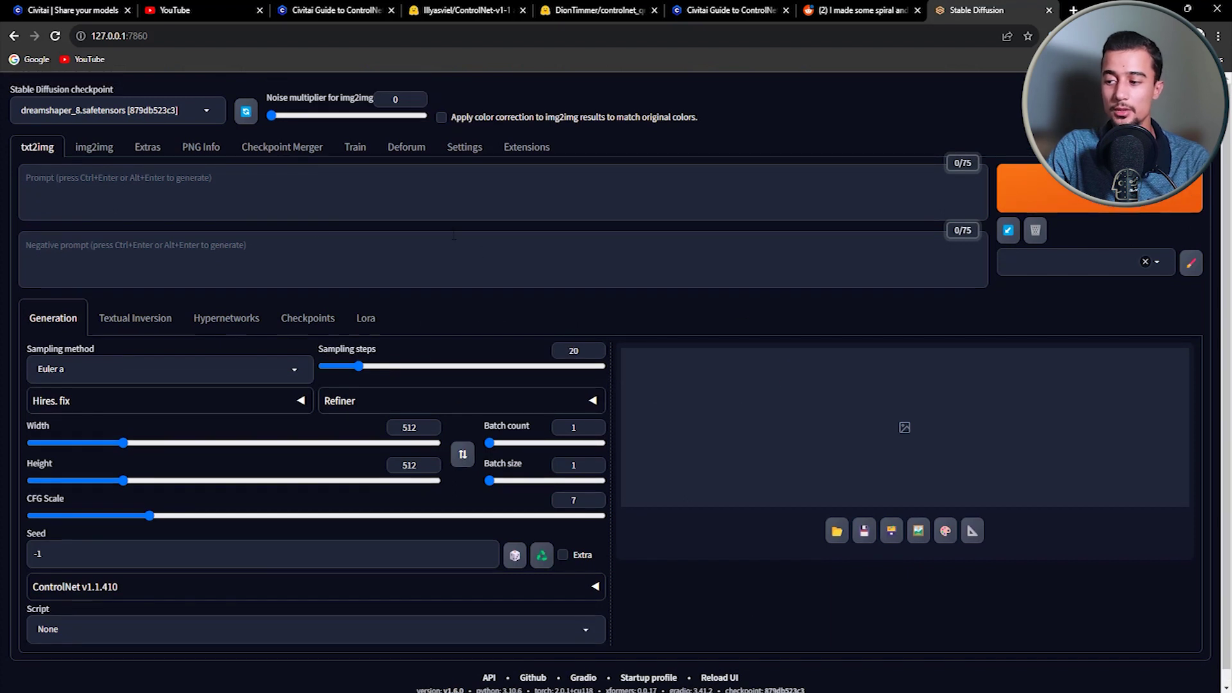
- Search the available extensions for sd-webui-controlnet, then go back to the Installed list
left_click(526, 149)
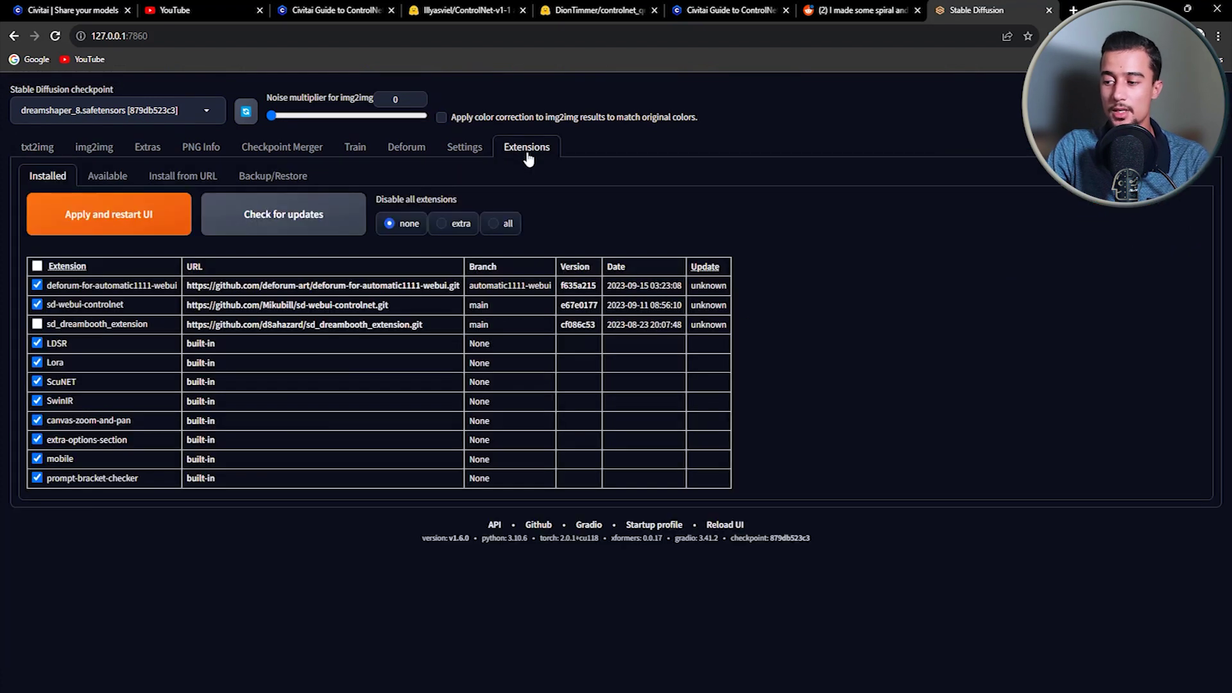
left_click(107, 176)
left_click(116, 208)
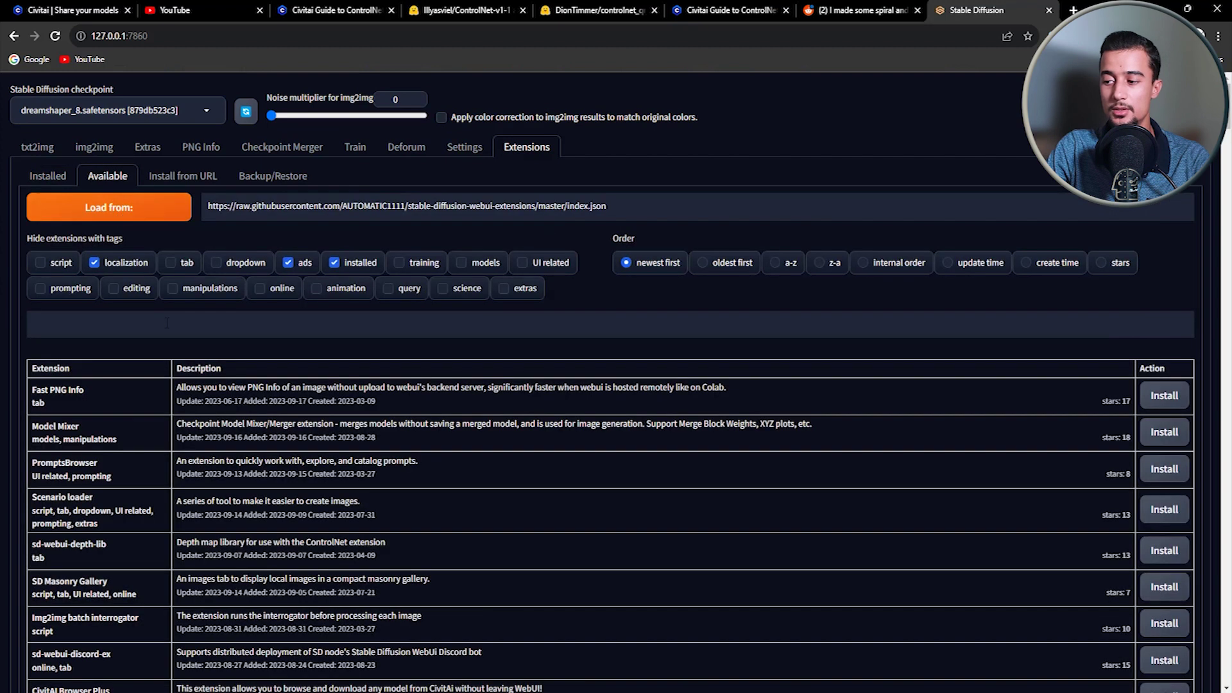
left_click(167, 322)
type("sd-webui")
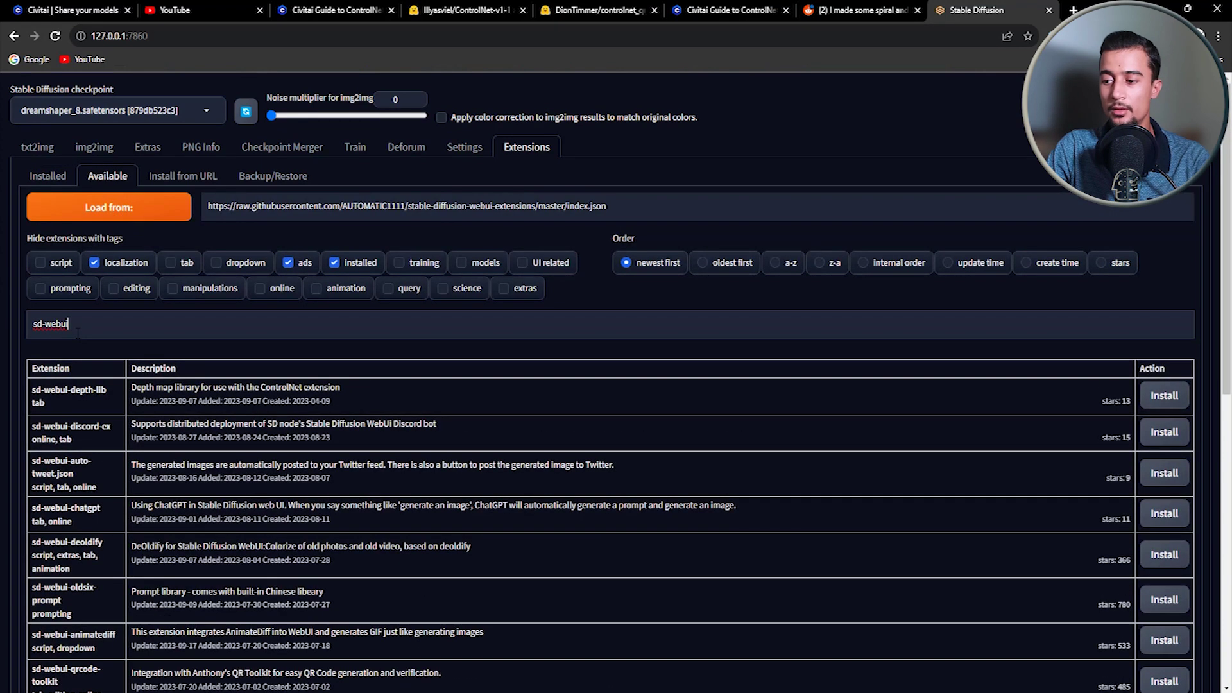
type("-controlnet")
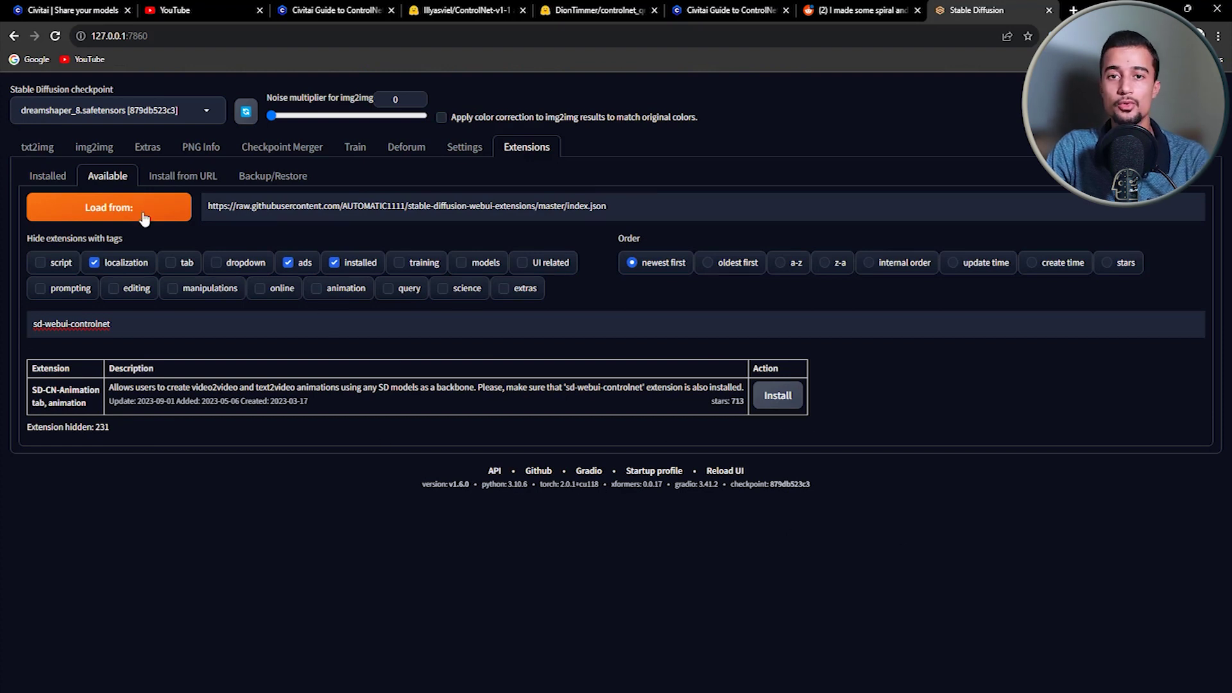
left_click(65, 184)
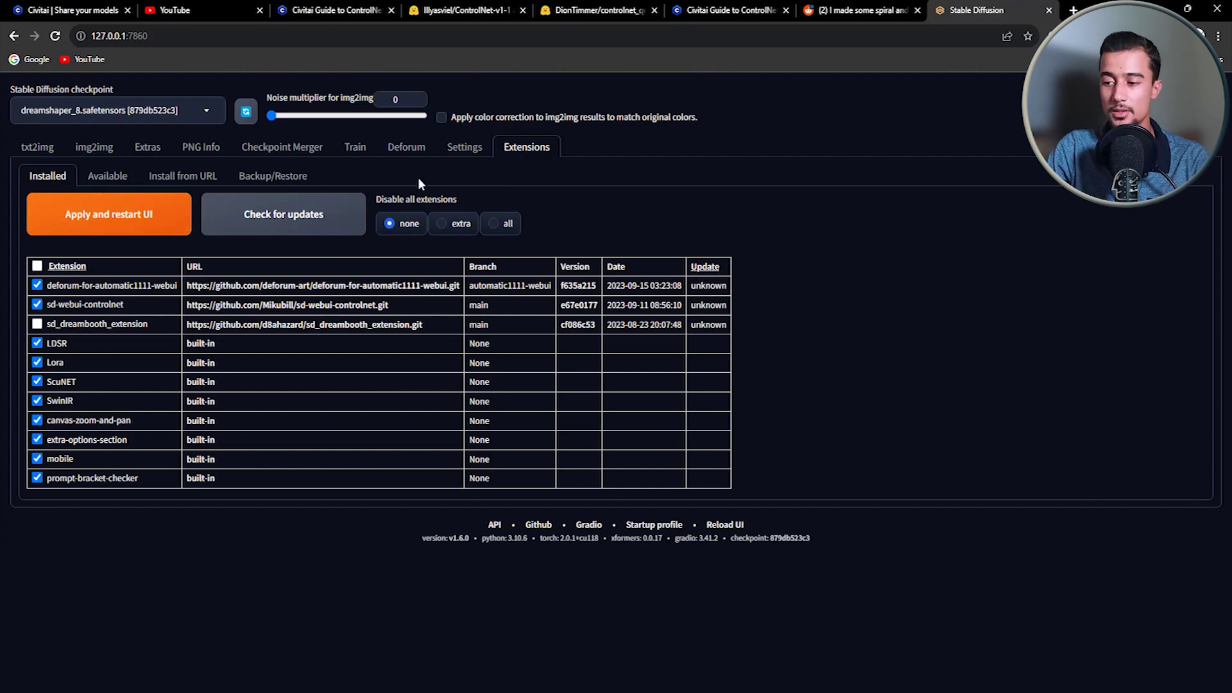
- Verify Clip skip is 2 in the Stable Diffusion settings, apply, and return to txt2img
left_click(460, 154)
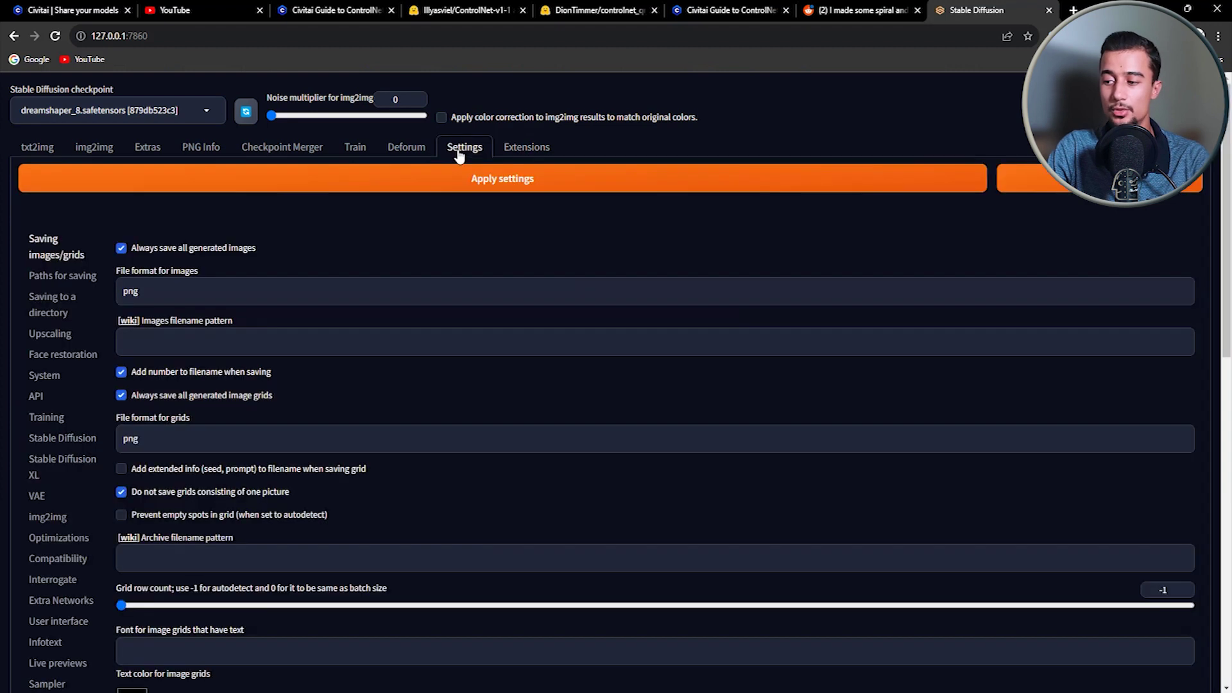
scroll(404, 226, "down", 1)
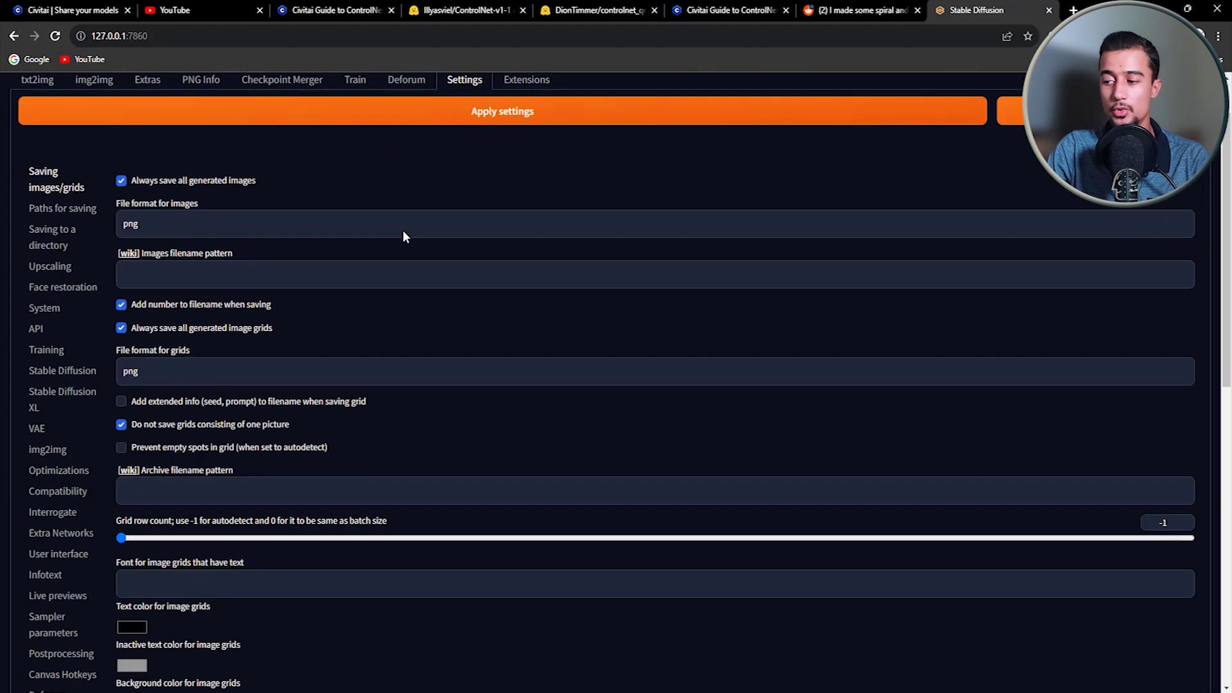
left_click(62, 371)
left_click_drag(141, 515, 174, 515)
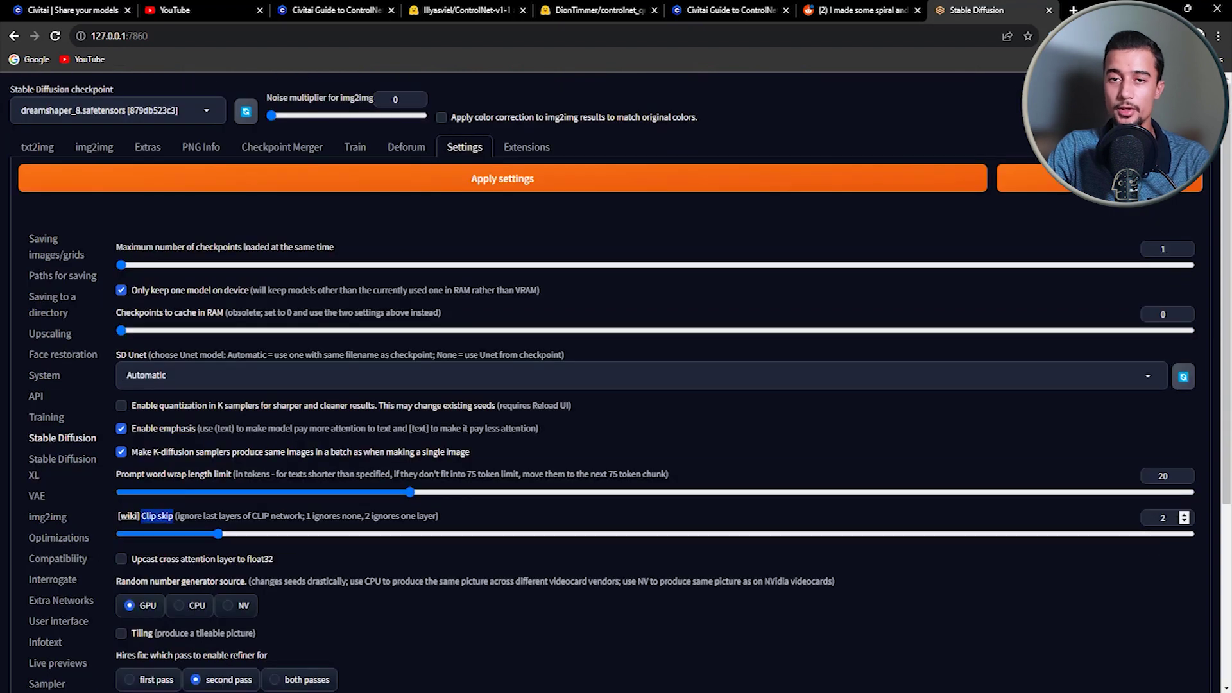
left_click(193, 219)
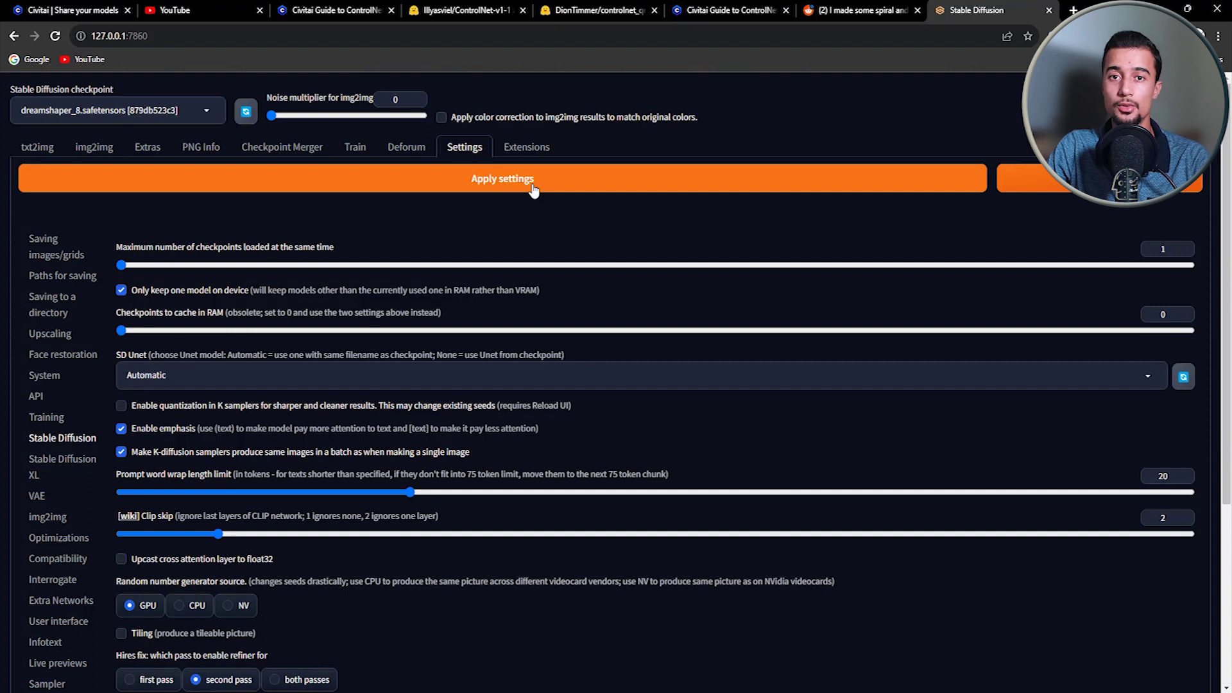
left_click(37, 147)
- Expand the ControlNet v1.1.410 accordion and view its model list, leaving the model at None
scroll(679, 558, "down", 1)
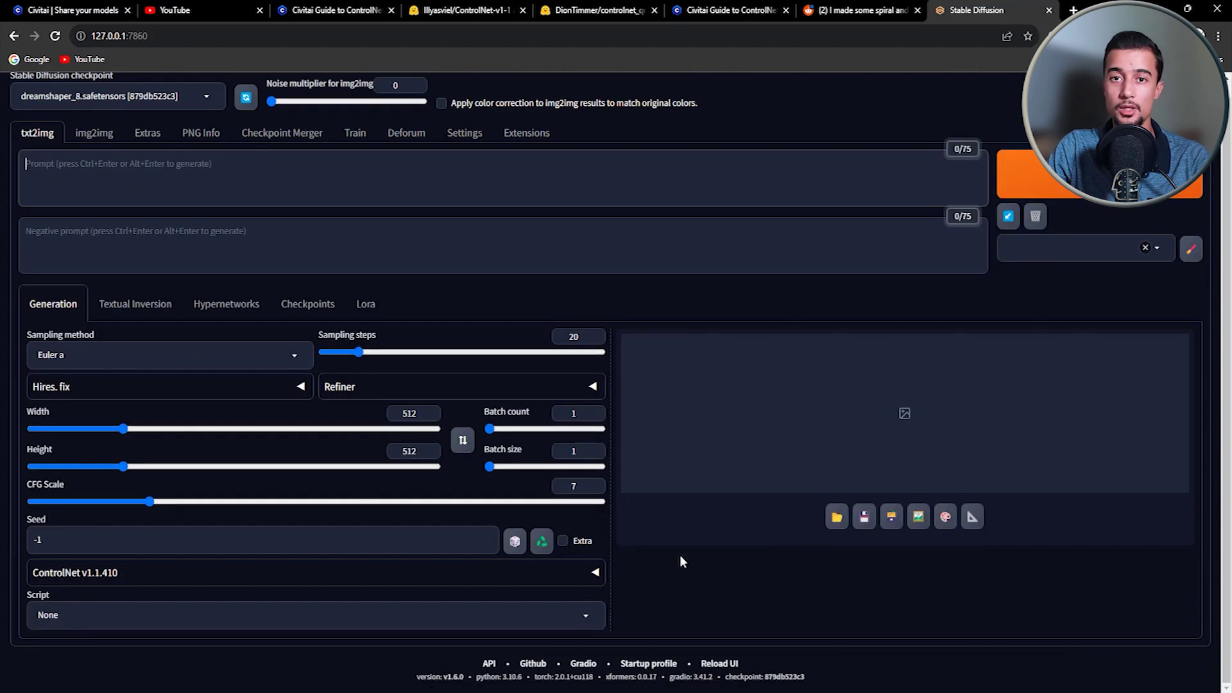
left_click(567, 581)
scroll(651, 520, "down", 8)
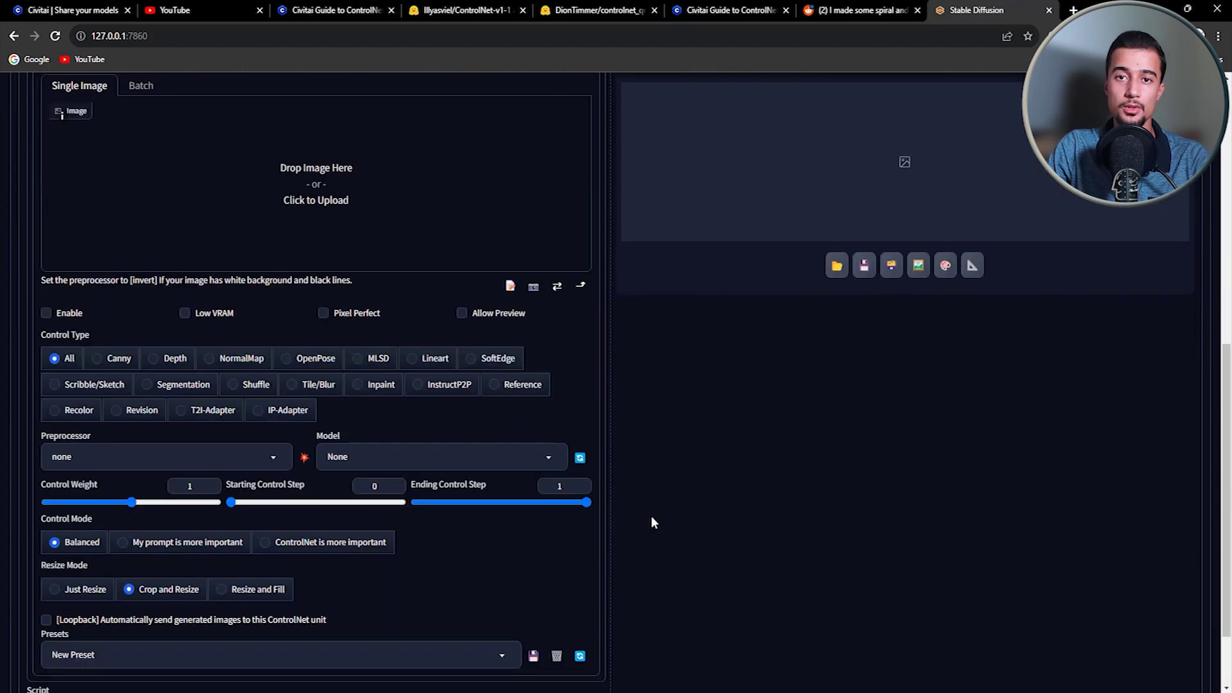
left_click(475, 461)
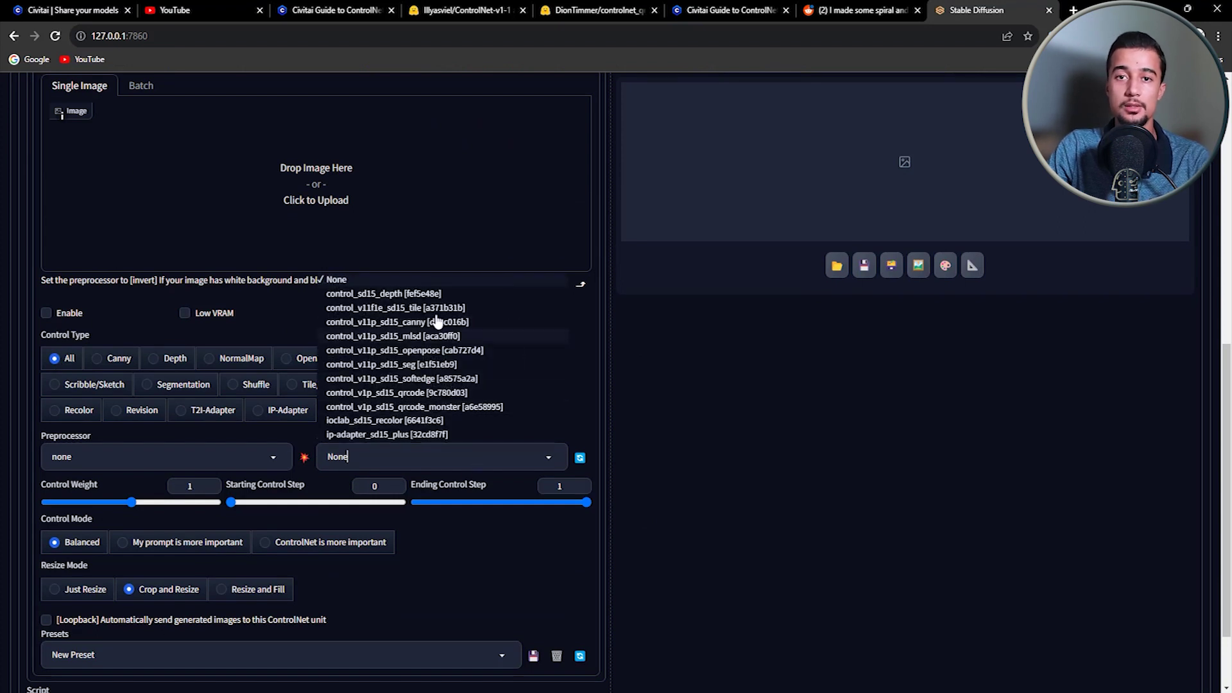
left_click(704, 430)
scroll(687, 452, "up", 5)
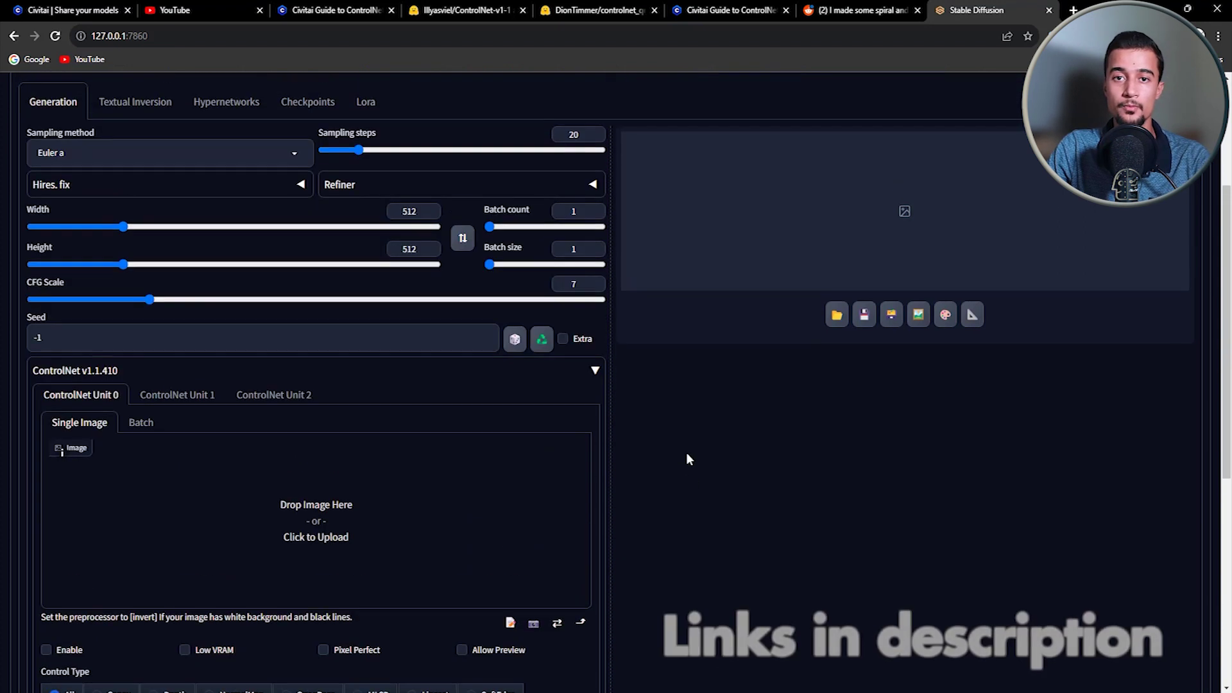
- Go to the ControlNet-v1-1 repository page and browse its list of .pth model files
left_click(468, 10)
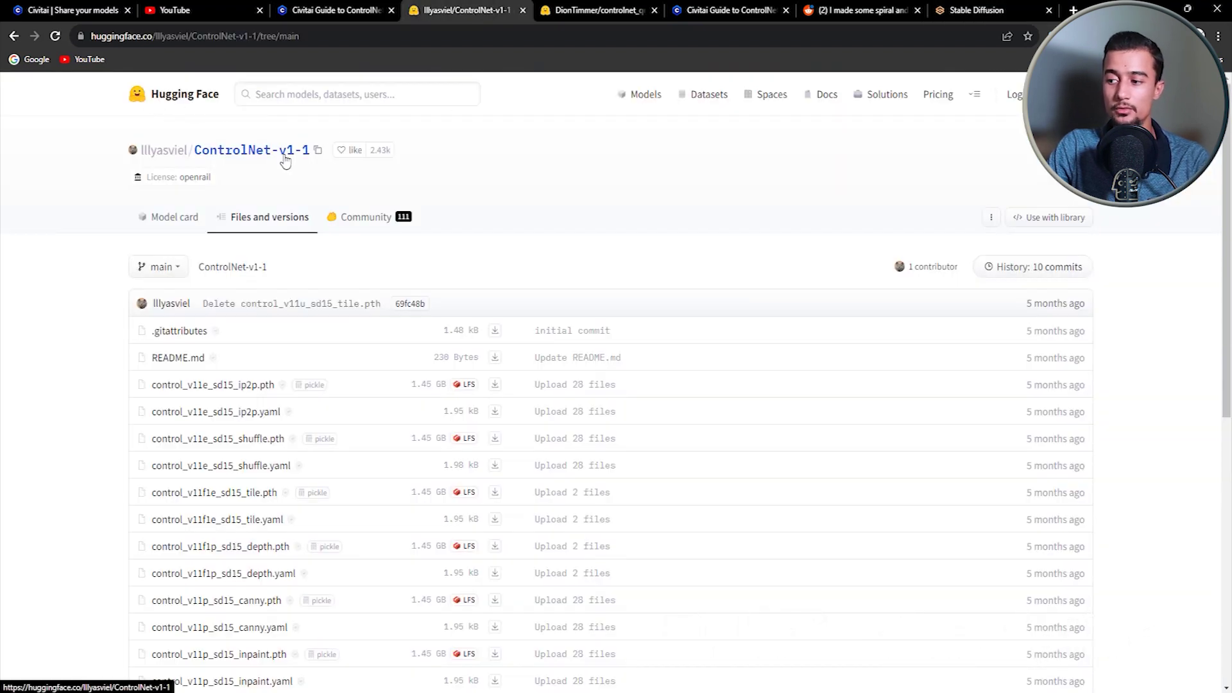
left_click_drag(310, 150, 132, 150)
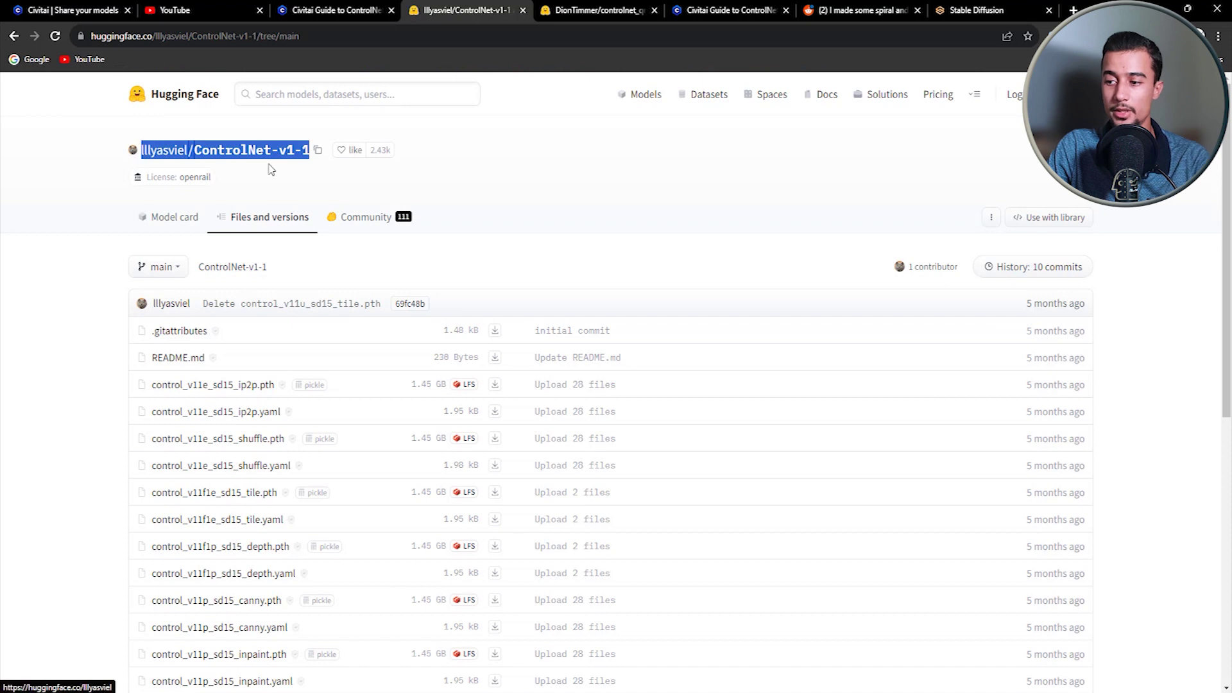
left_click(532, 173)
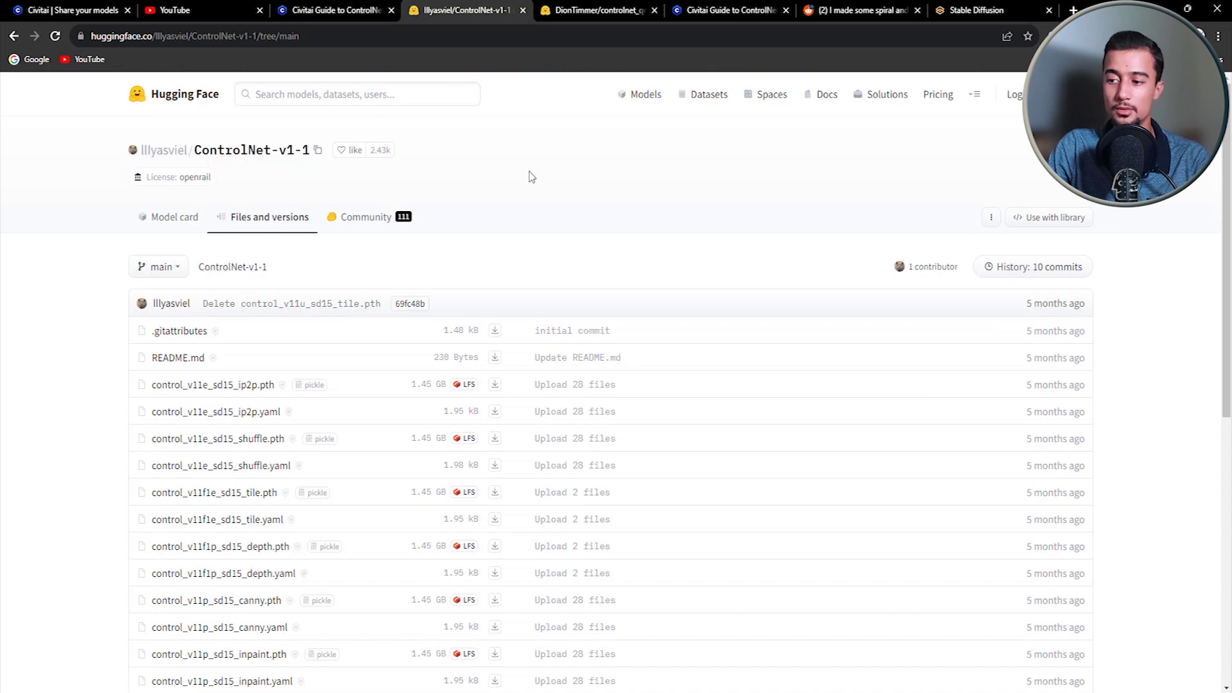
scroll(531, 177, "down", 3)
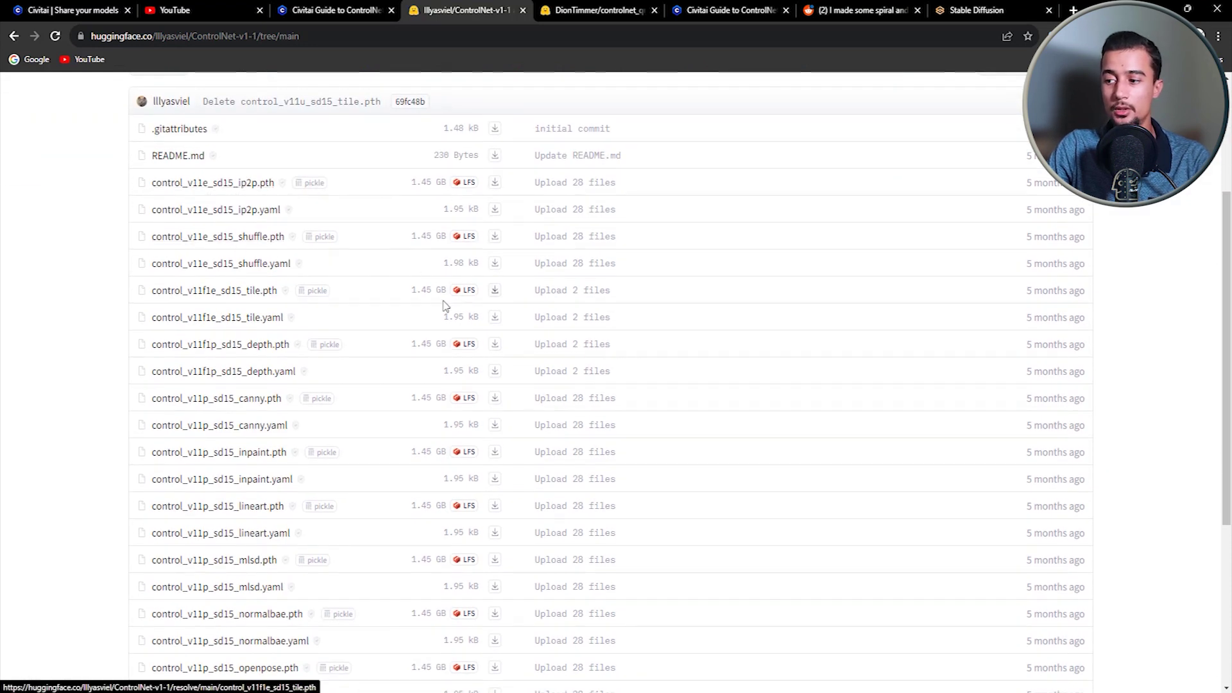
scroll(282, 458, "down", 5)
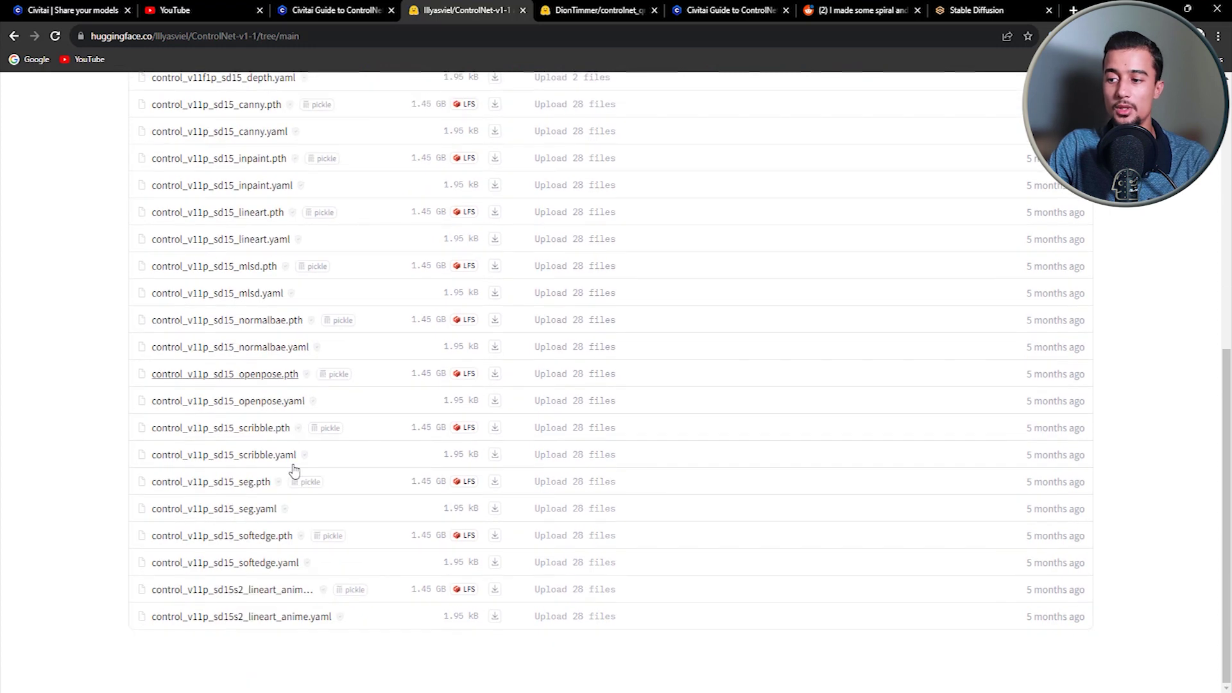
scroll(505, 472, "up", 8)
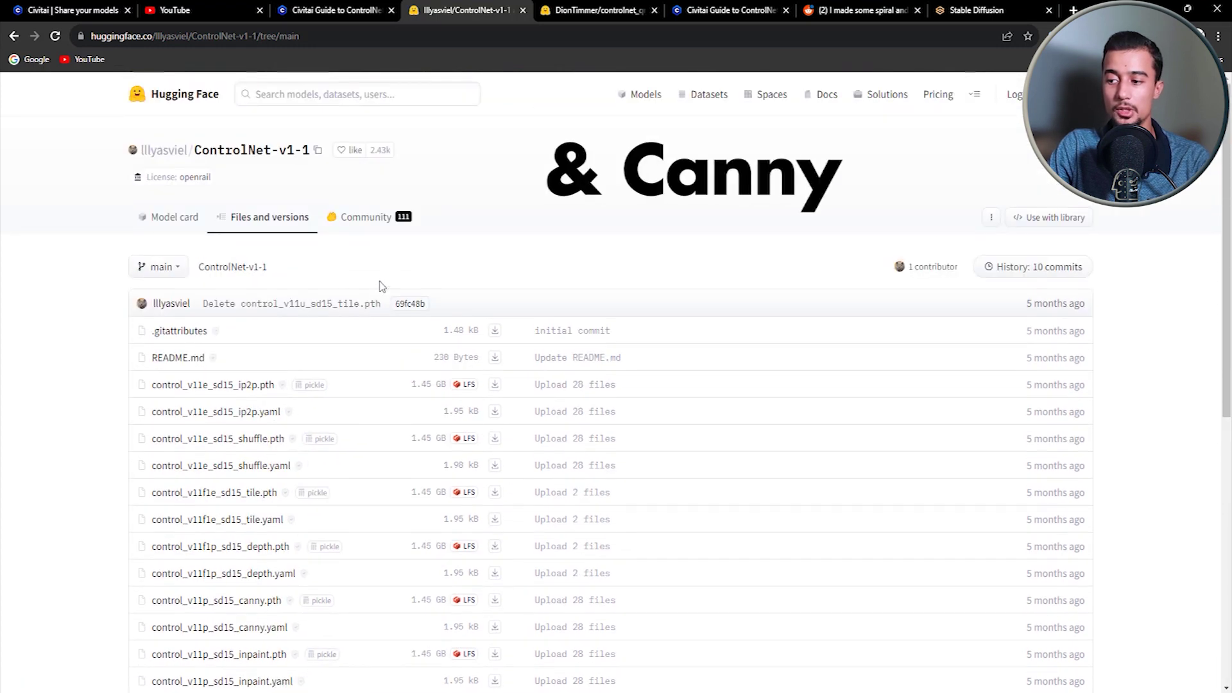
- Save control_v11e_sd15_ip2p.pth into stable-diffusion-webui/models/ControlNet
left_click(494, 384)
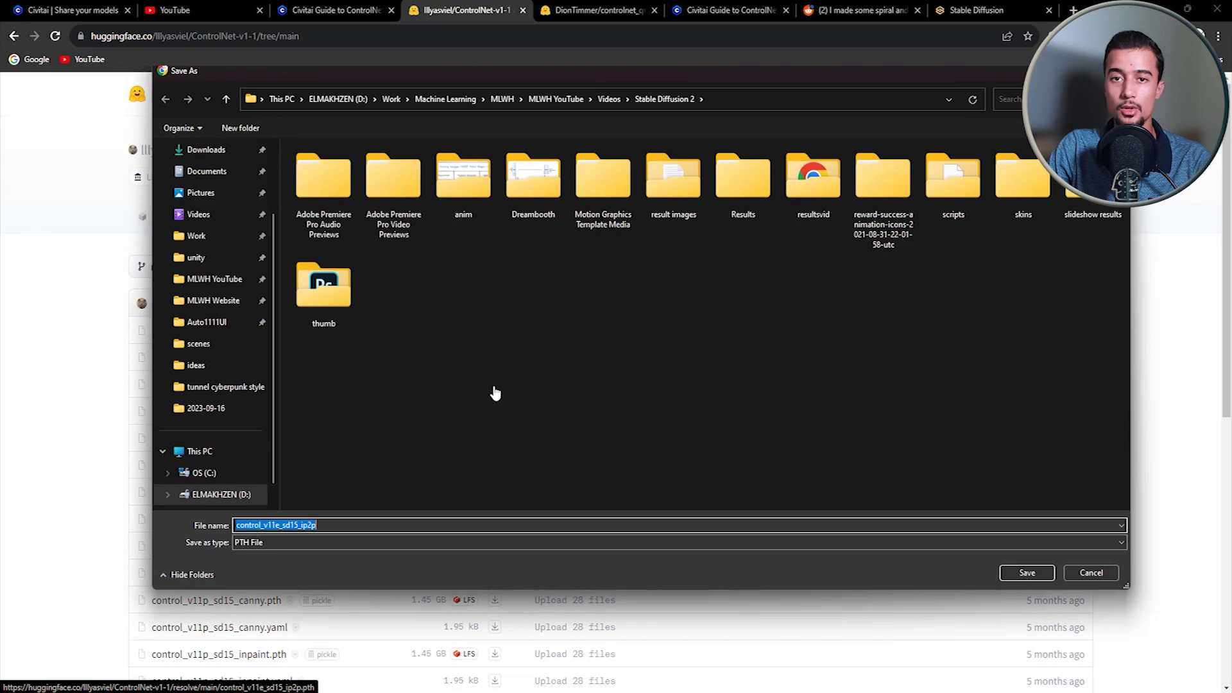
left_click(205, 322)
double_click(346, 192)
scroll(1107, 274, "down", 2)
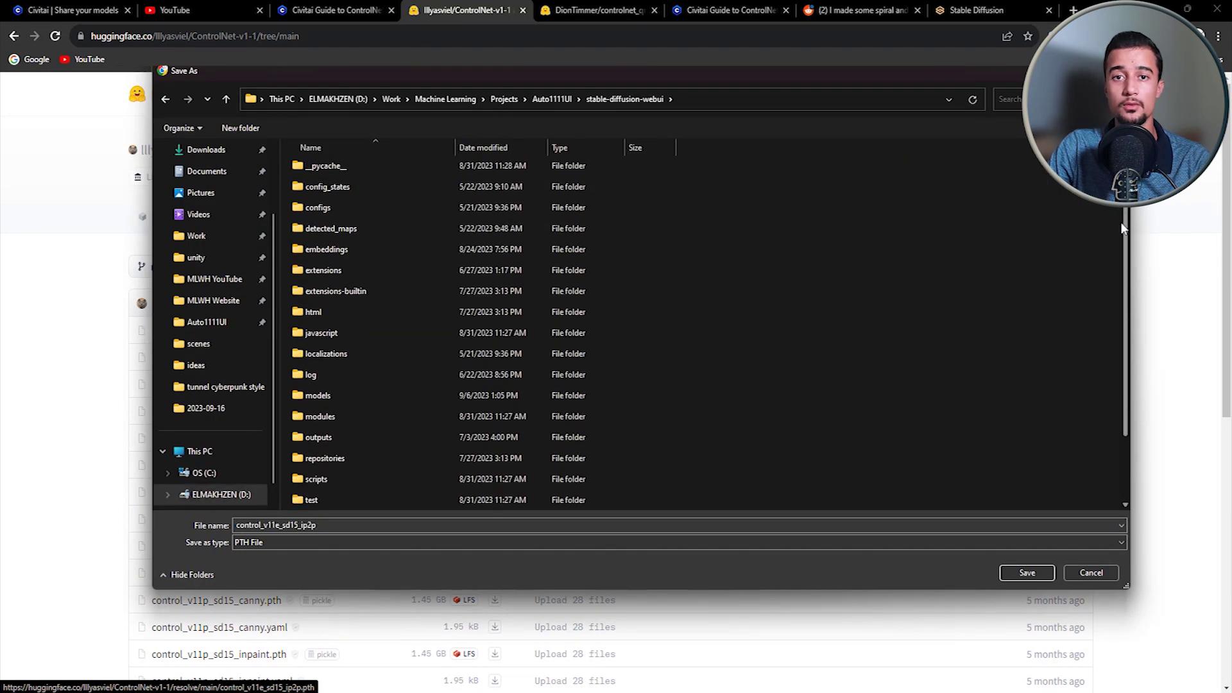
double_click(361, 328)
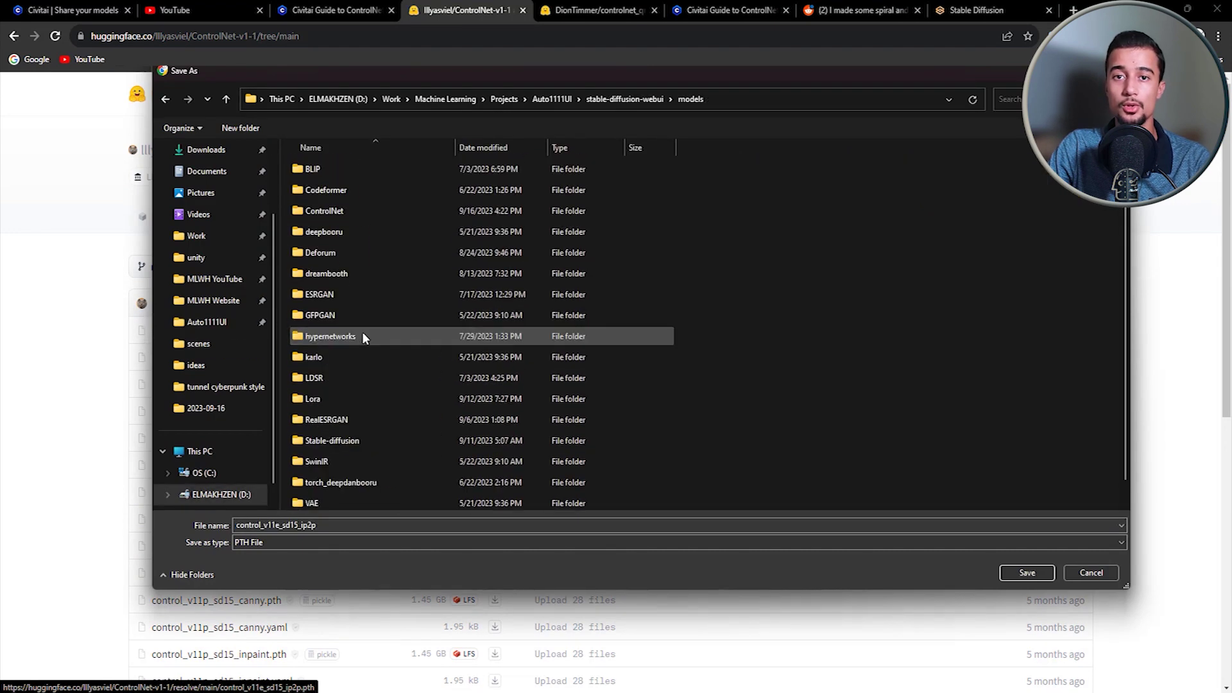
double_click(325, 210)
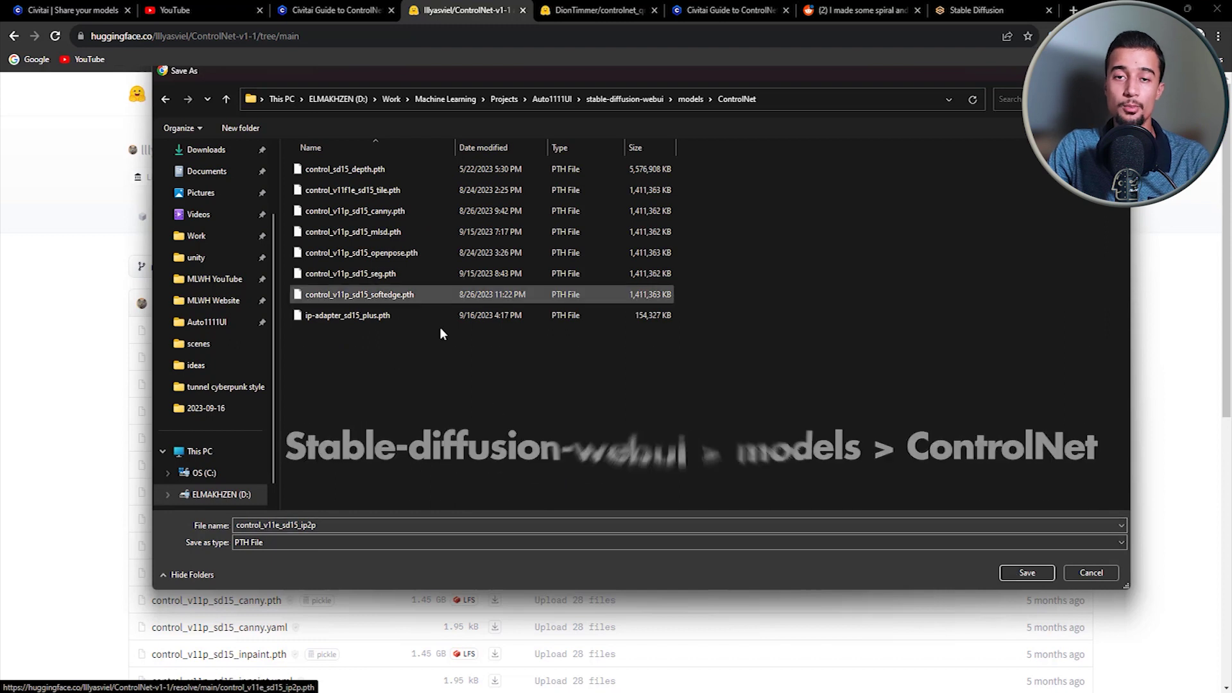
left_click(1026, 573)
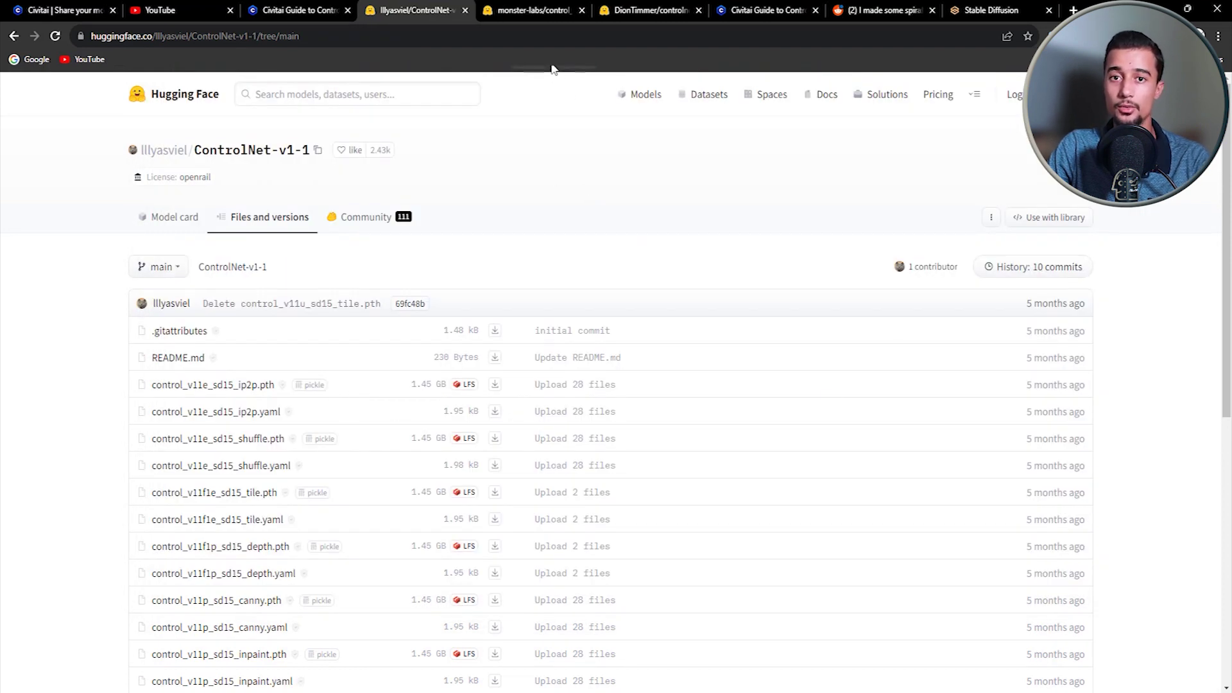
- Look over the qrcode_monster and other QR-code ControlNet repositories, then return to the web UI
left_click(534, 12)
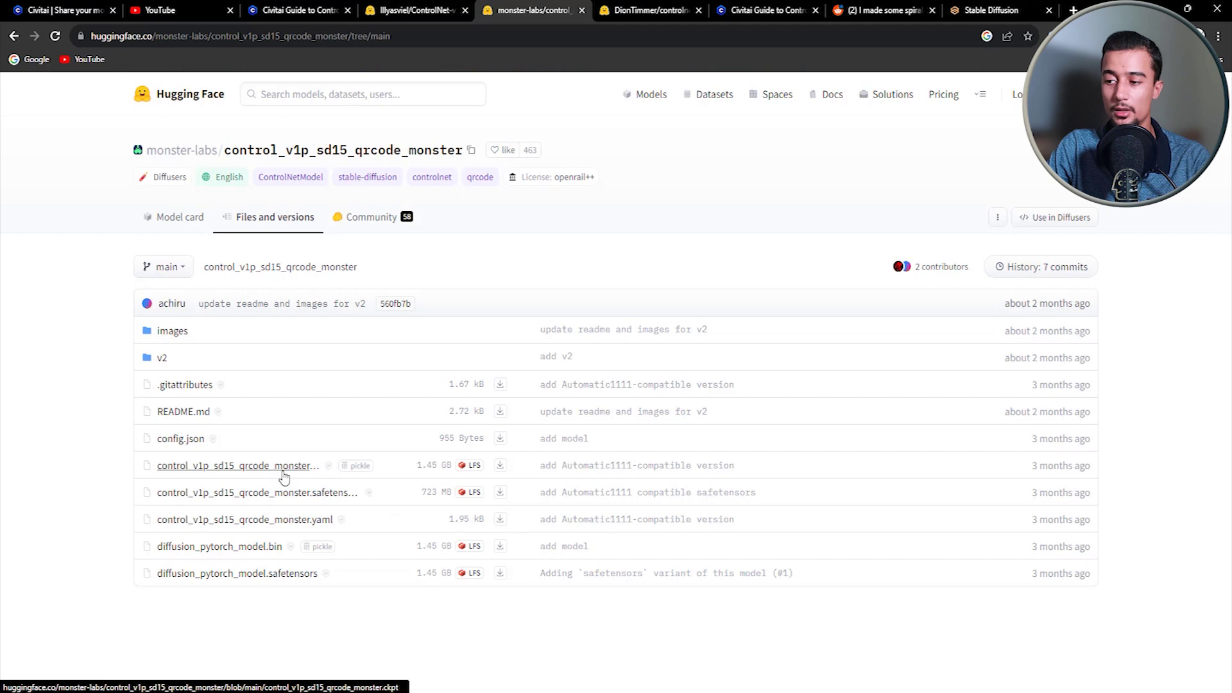
left_click(620, 7)
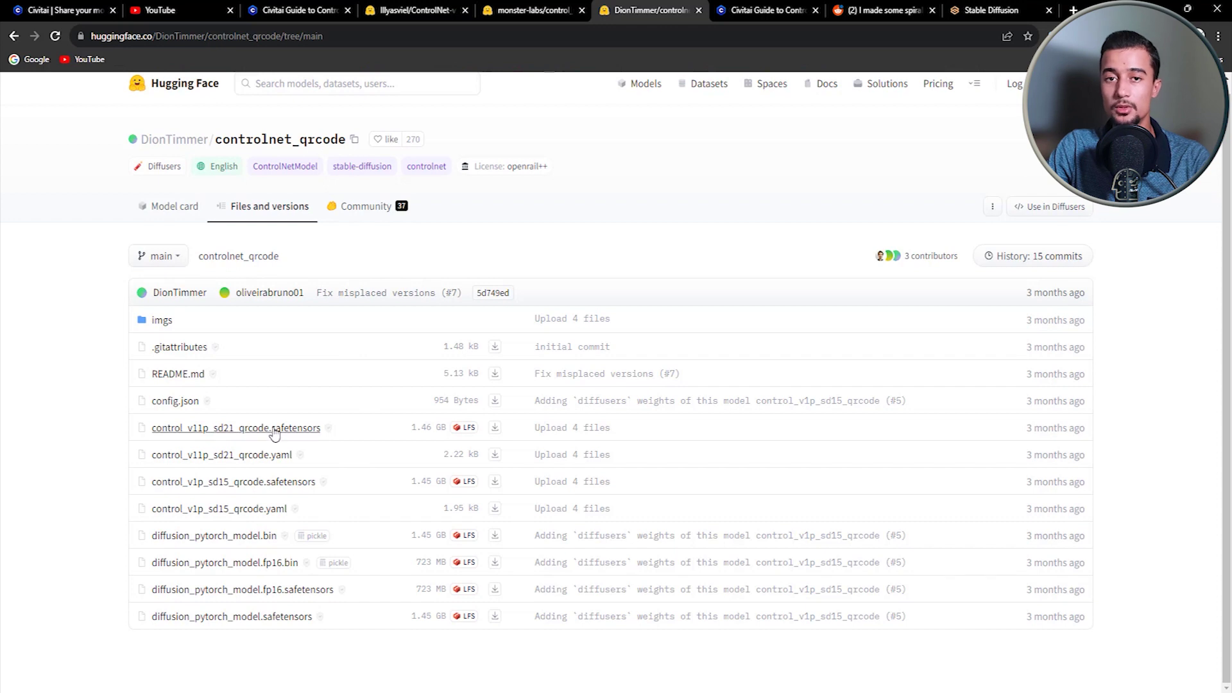
left_click(996, 11)
- Check the ControlNet model list, then find a bright living-room photo on Unsplash
scroll(759, 347, "down", 6)
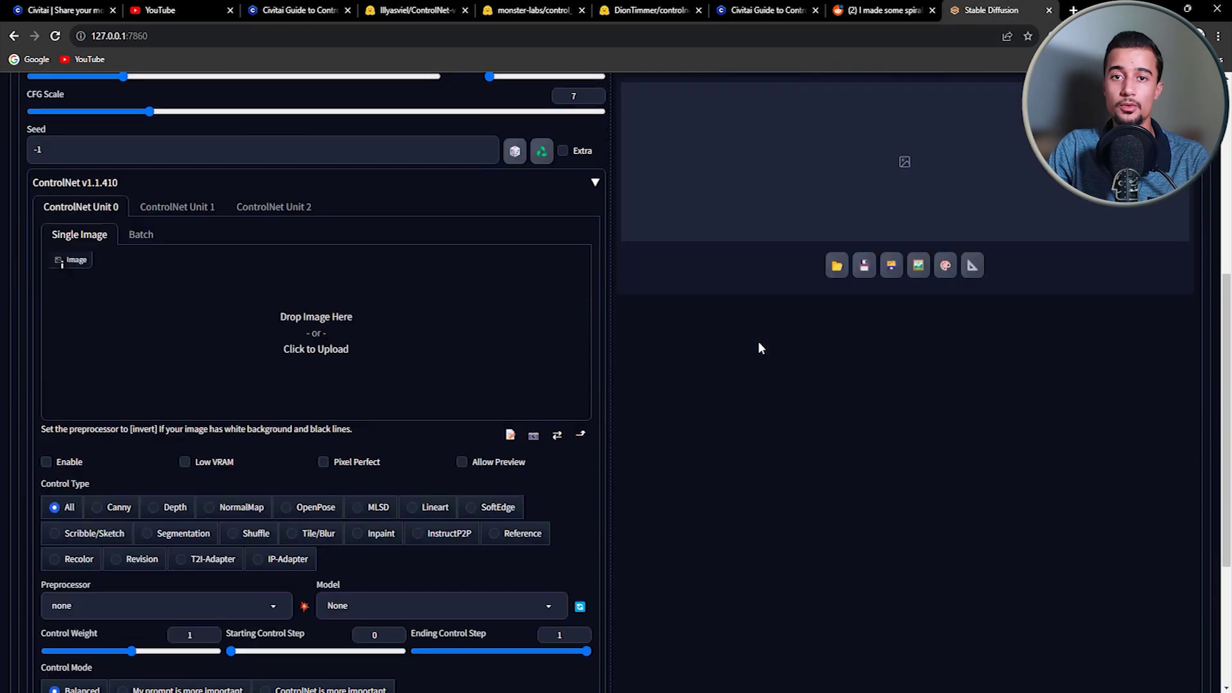
scroll(758, 348, "down", 3)
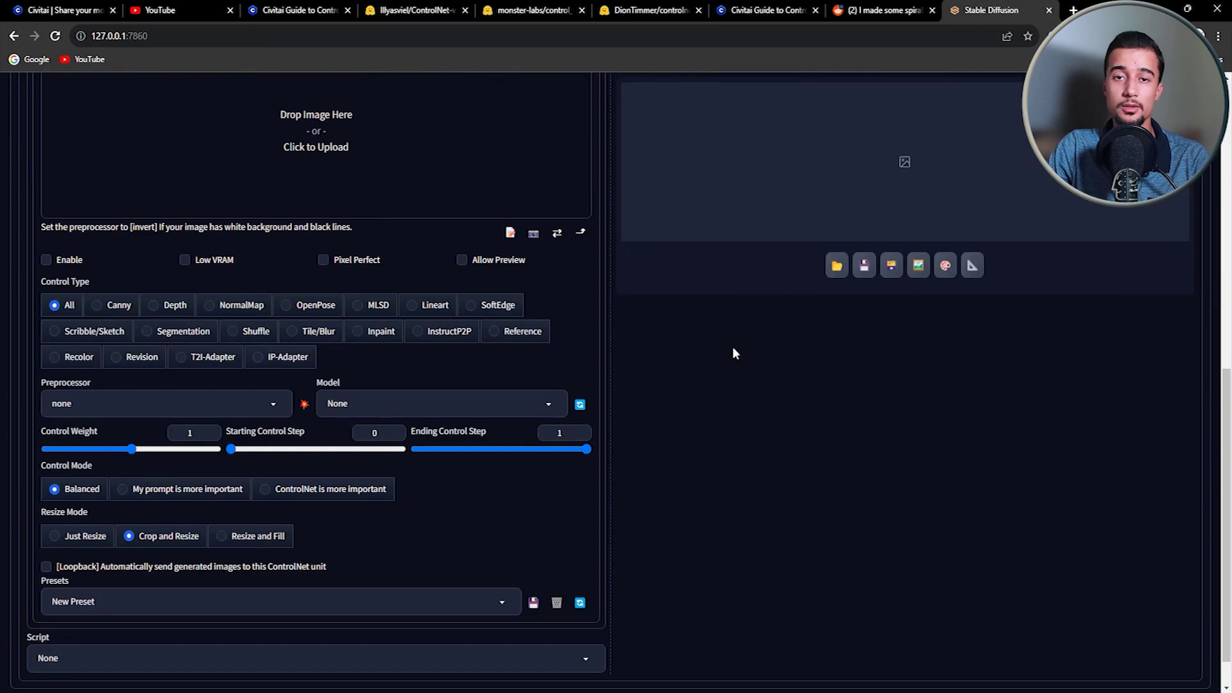
left_click(542, 412)
left_click(757, 398)
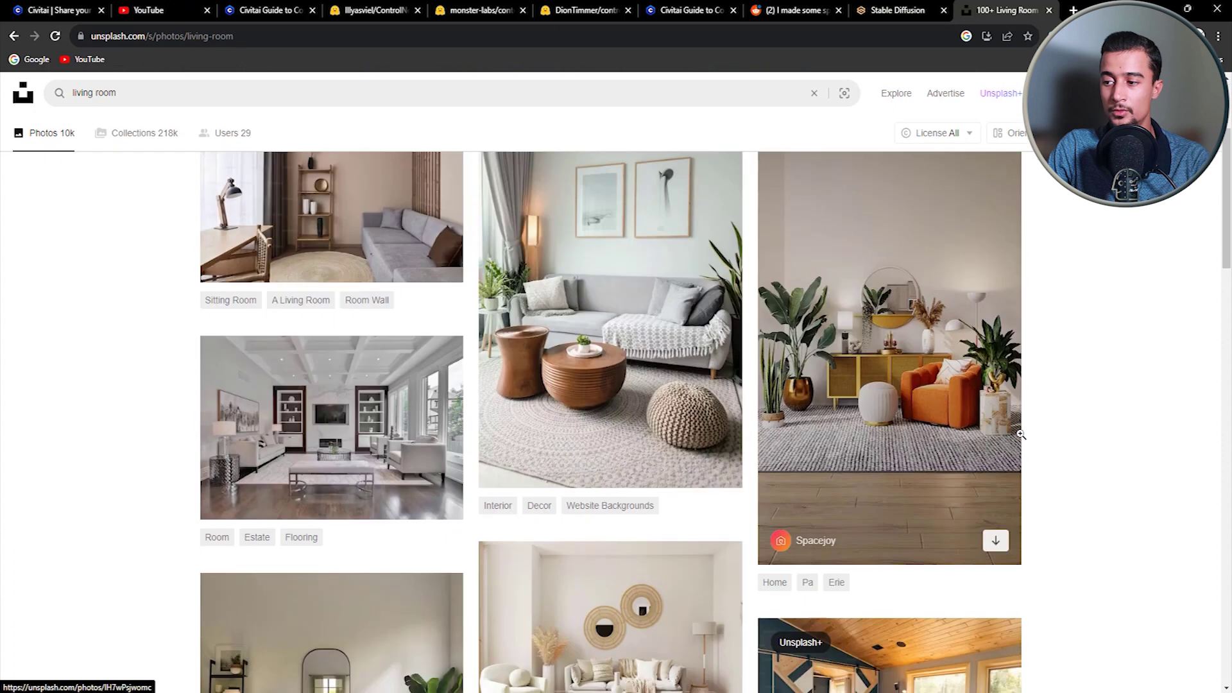
scroll(1116, 434, "down", 5)
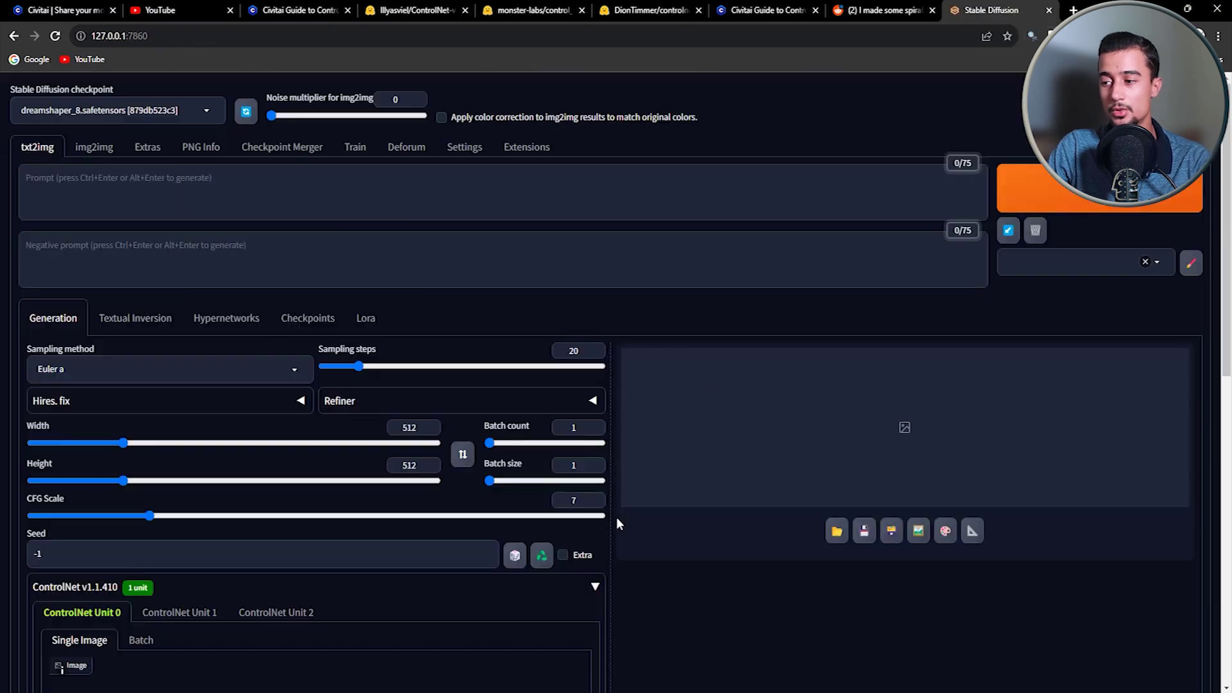
- Load the living-room photo into ControlNet Unit 0 and set the width to 768
scroll(385, 594, "down", 2)
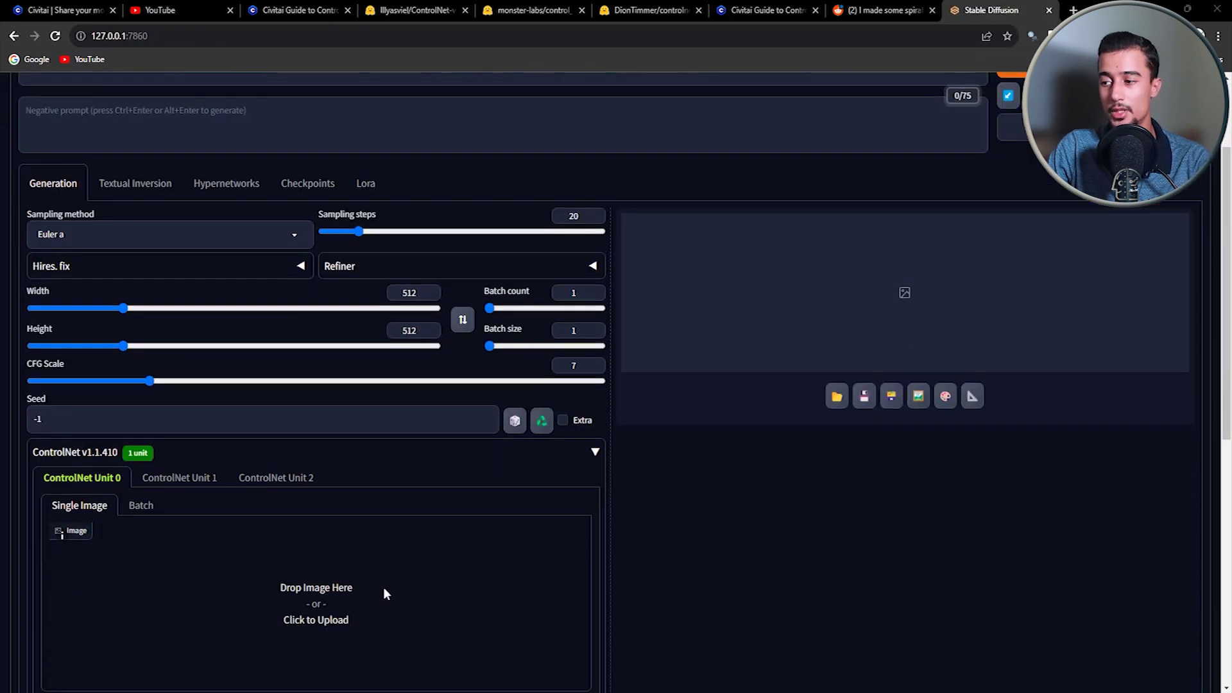
left_click(385, 594)
double_click(363, 187)
scroll(363, 187, "down", 2)
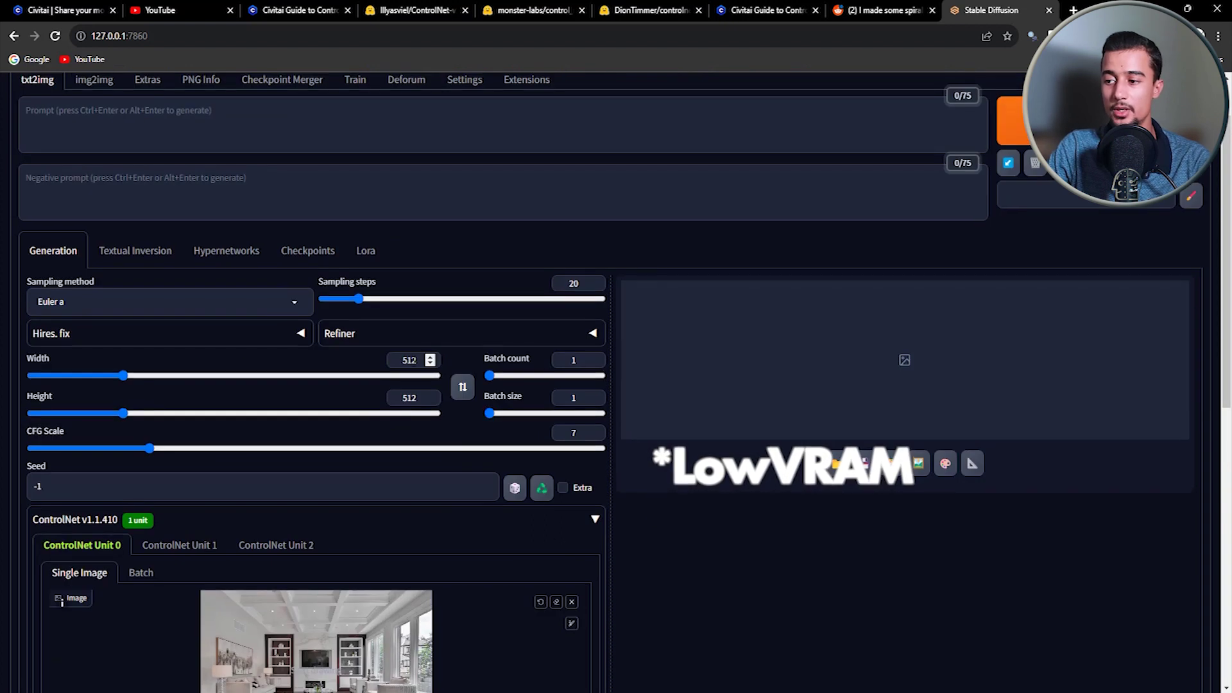
left_click(409, 358)
type("768")
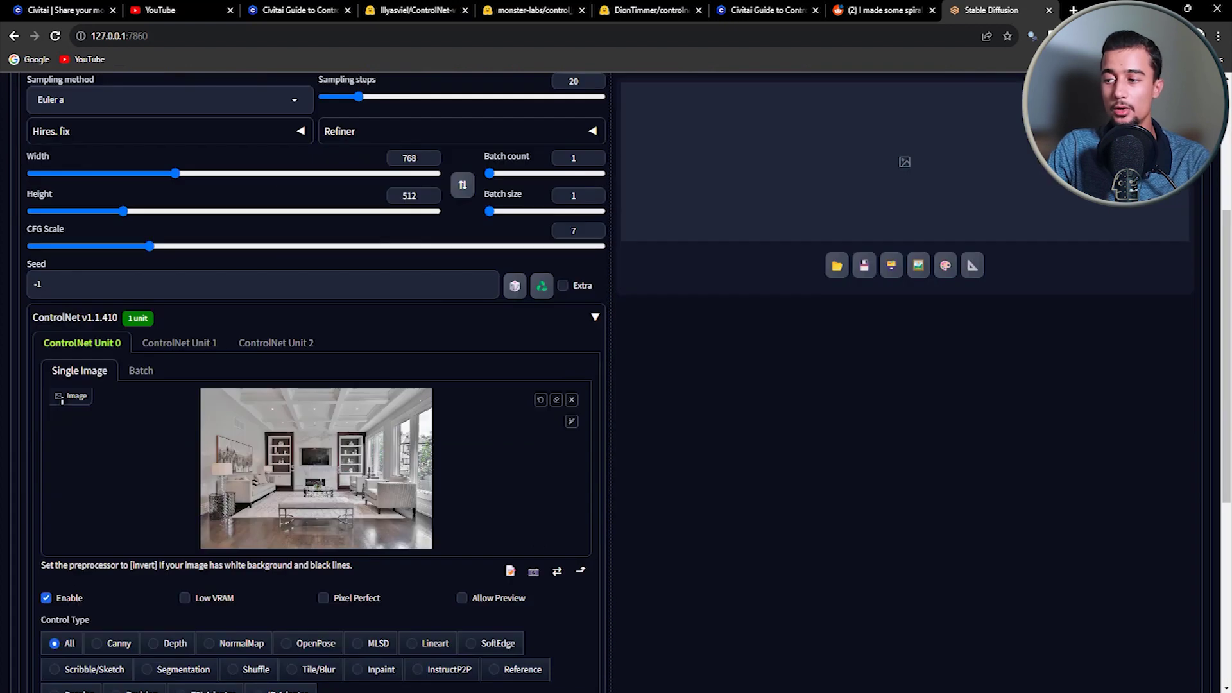
- Turn on preview, choose the Segmentation control type, and run the preprocessor on the photo
scroll(550, 517, "down", 2)
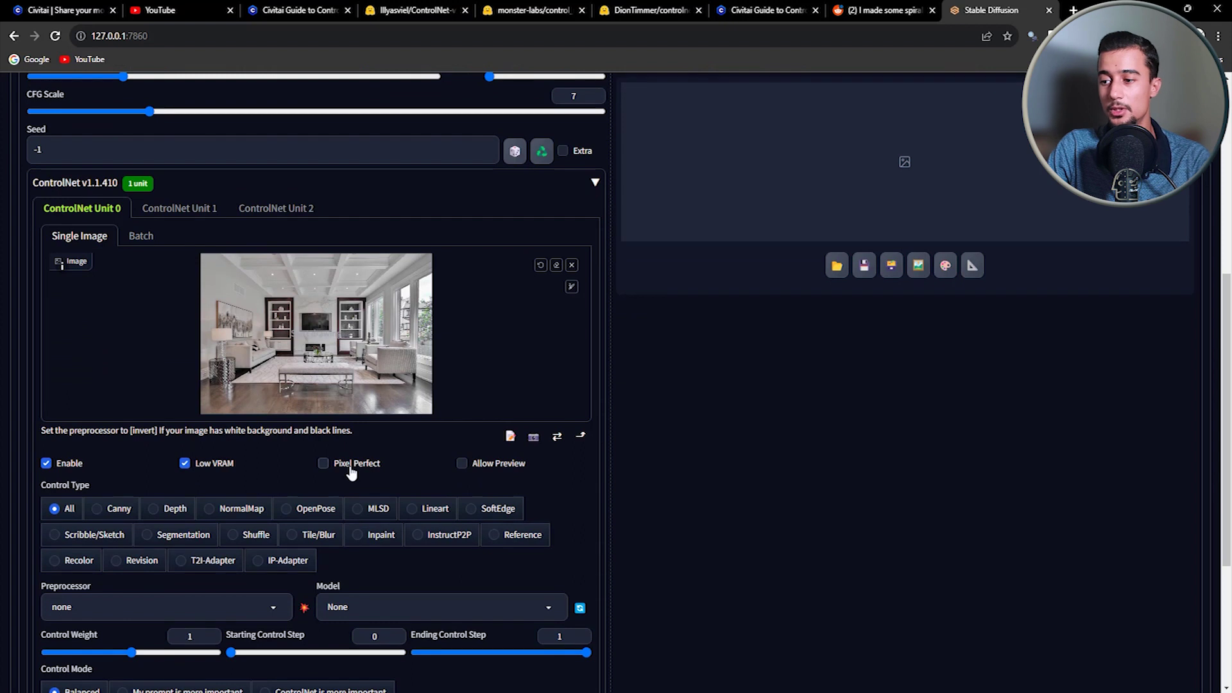
left_click(499, 463)
scroll(346, 432, "down", 2)
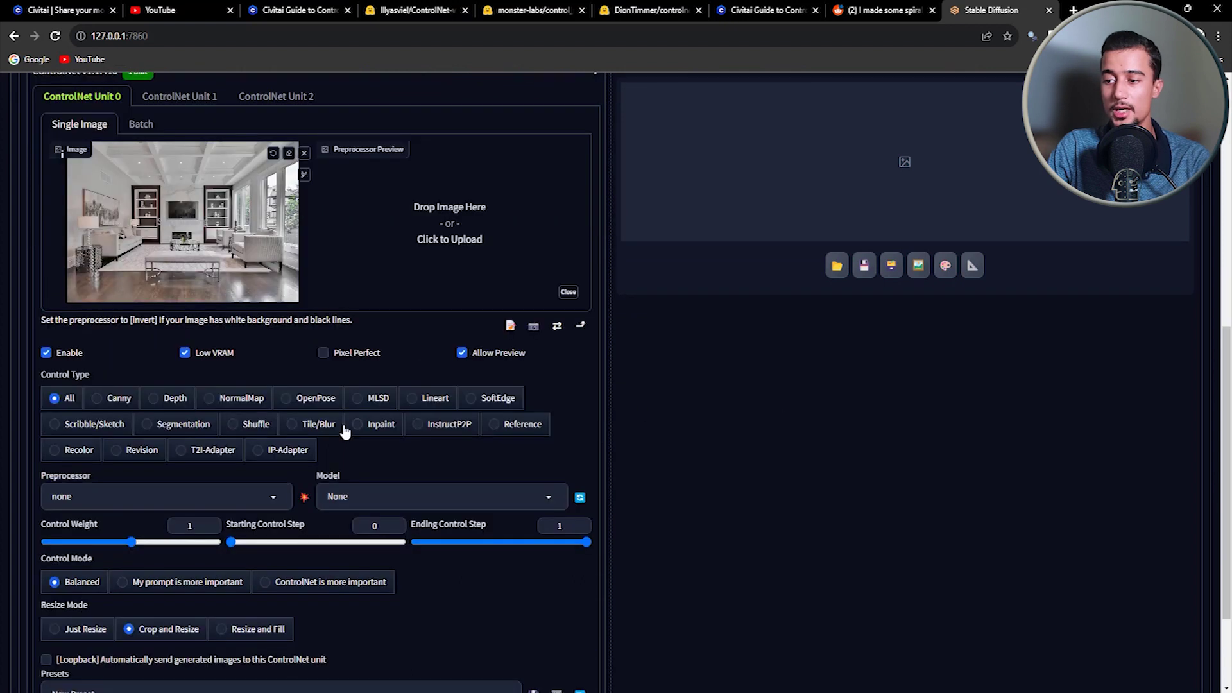
left_click(185, 430)
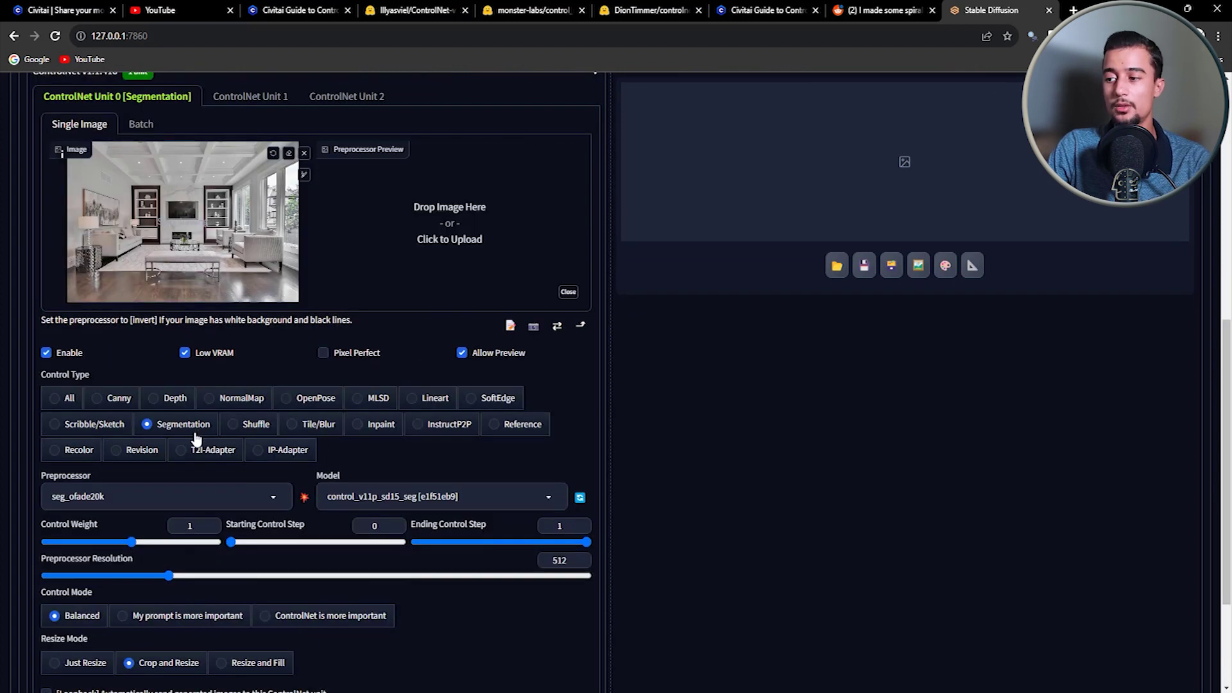
left_click(304, 497)
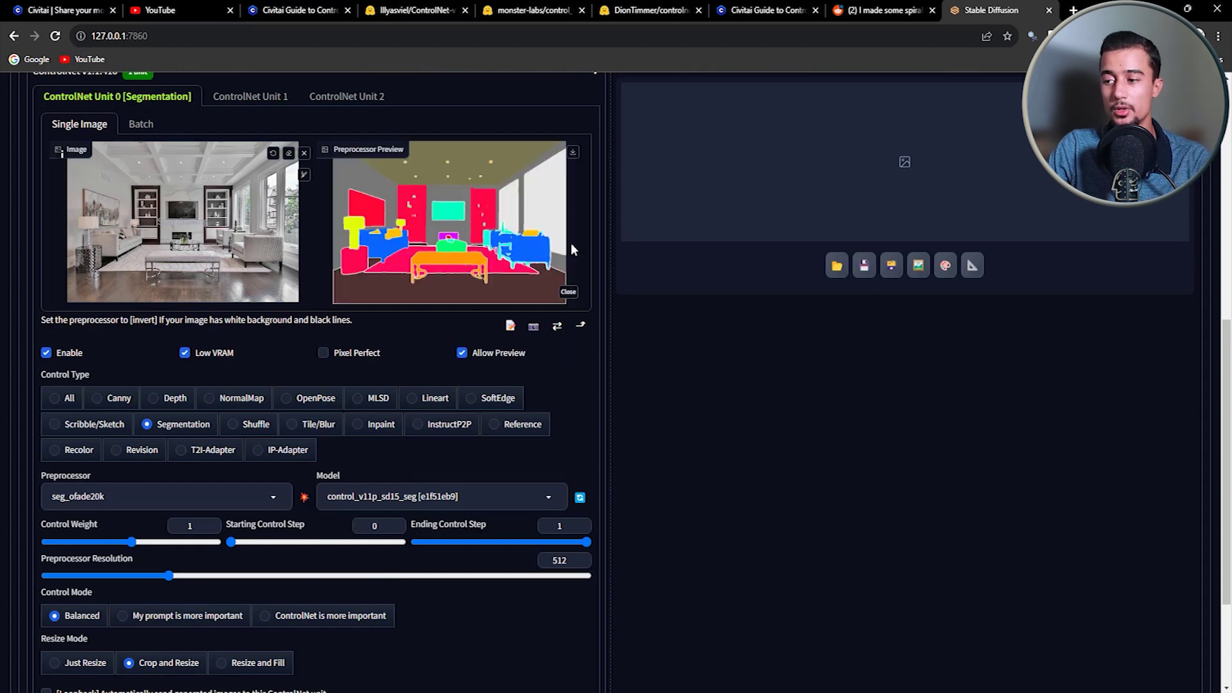
- Download the segmentation preview and save it as a PNG named 'seg'
left_click(573, 152)
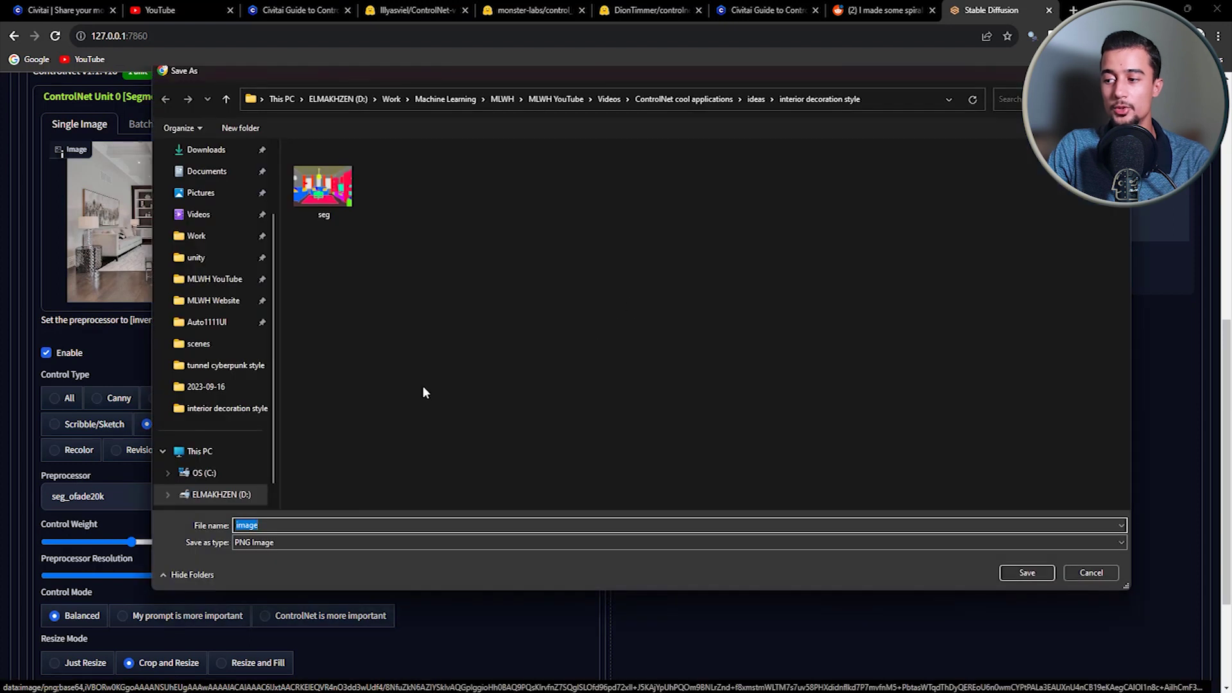
type("seg2")
key("Return")
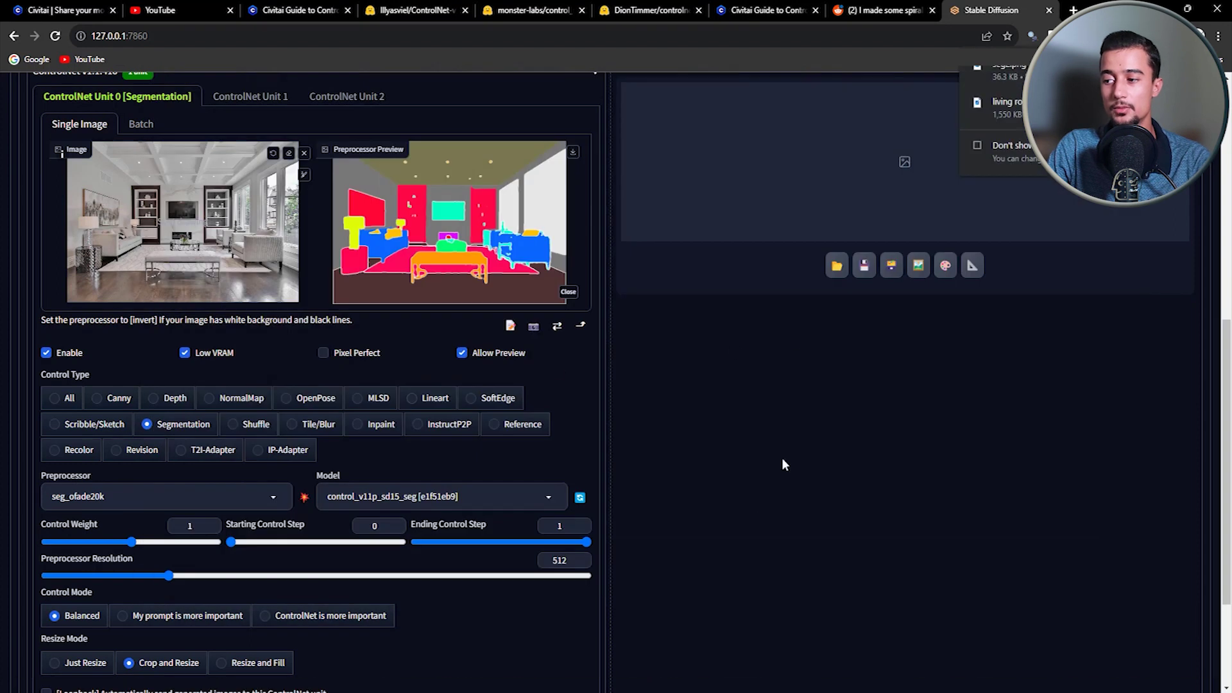
scroll(595, 501, "down", 2)
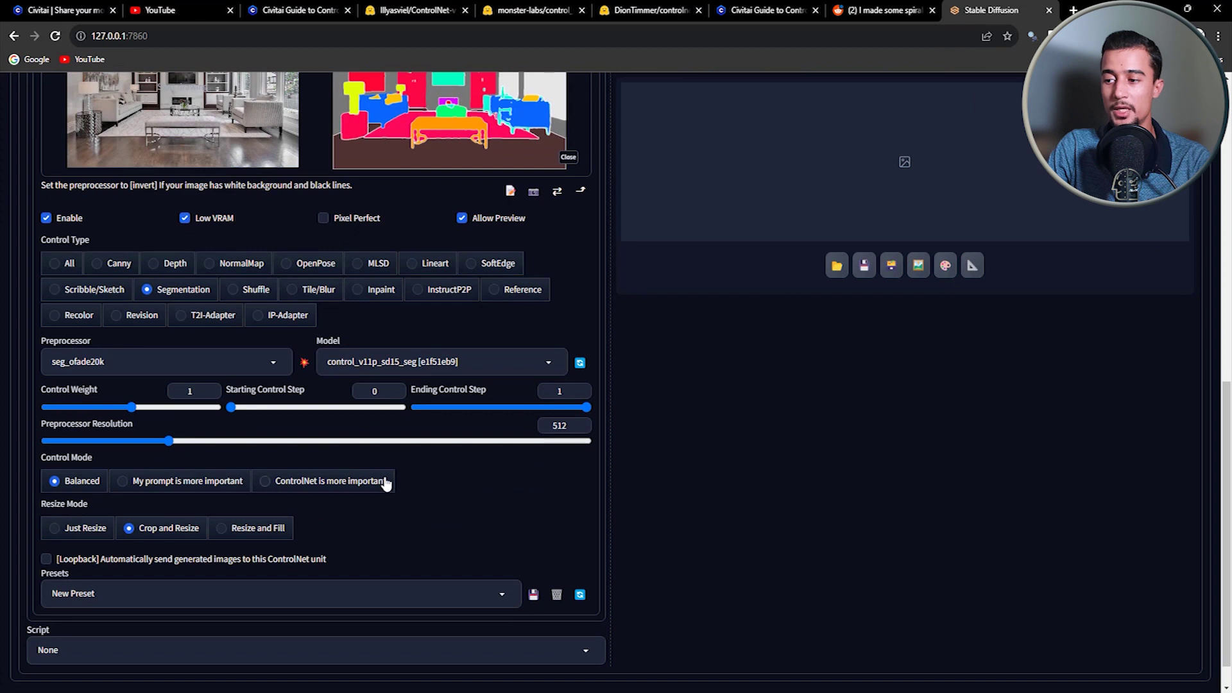
scroll(270, 443, "up", 10)
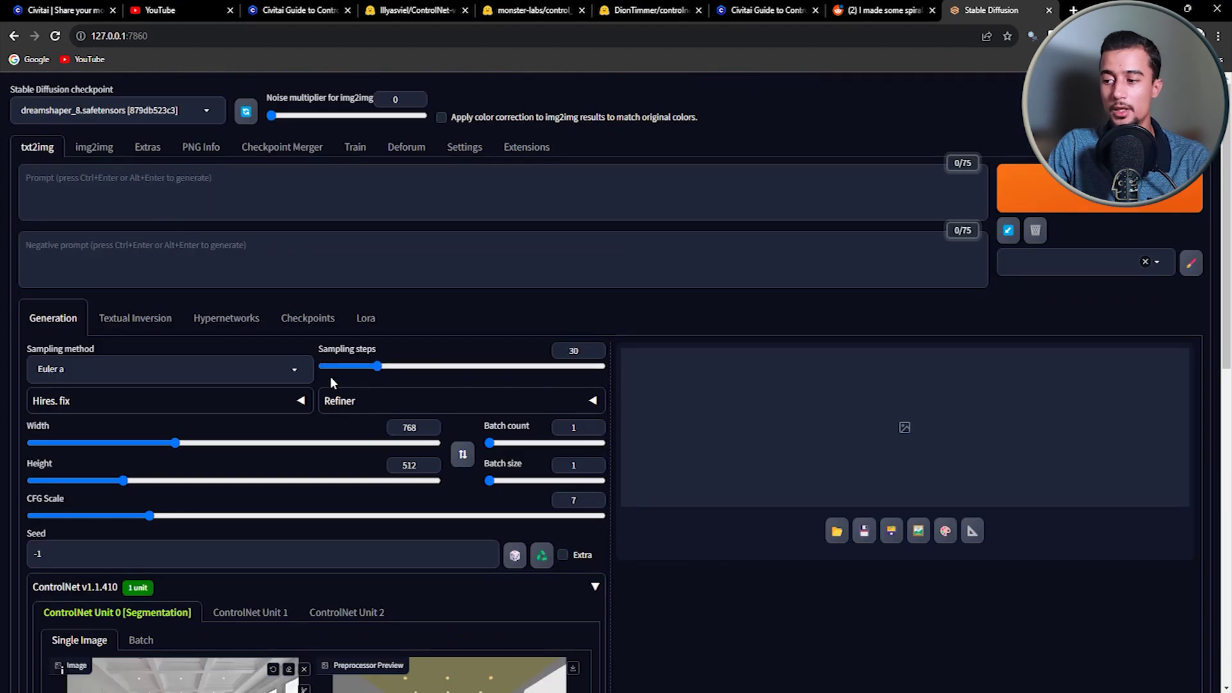
- Generate an image from the prompt 'living room' following the segmentation layout
left_click(166, 210)
type("I")
type("iving room")
key("ctrl+Return")
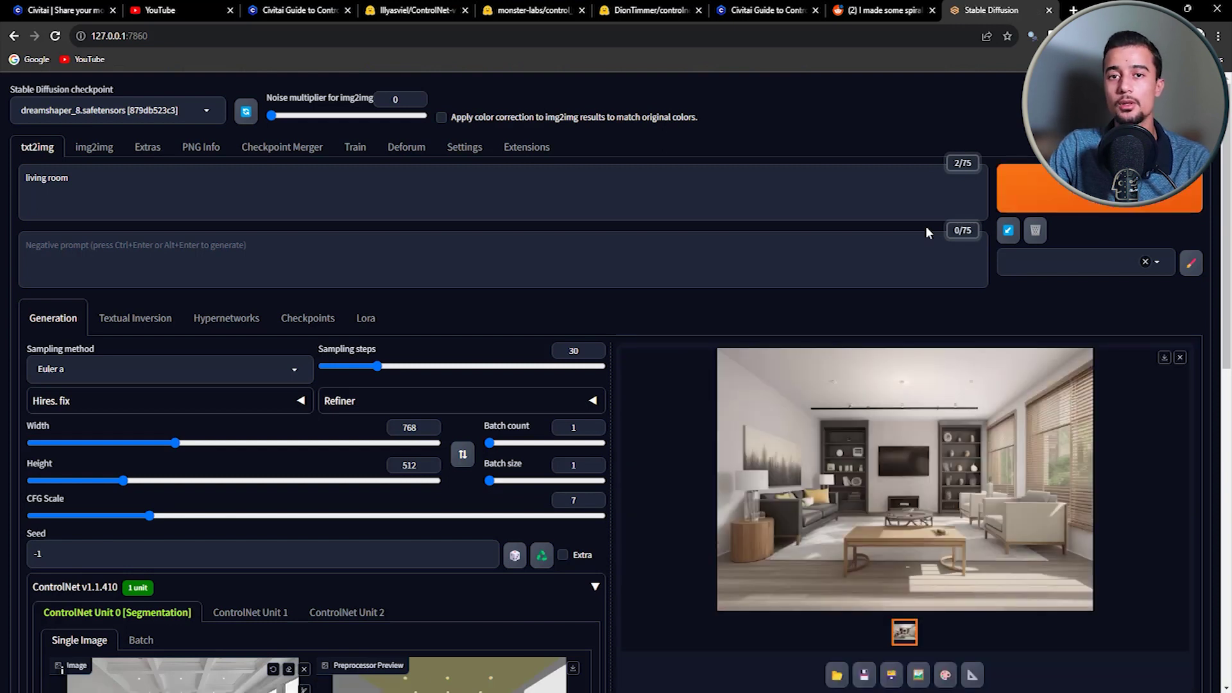
scroll(738, 428, "down", 3)
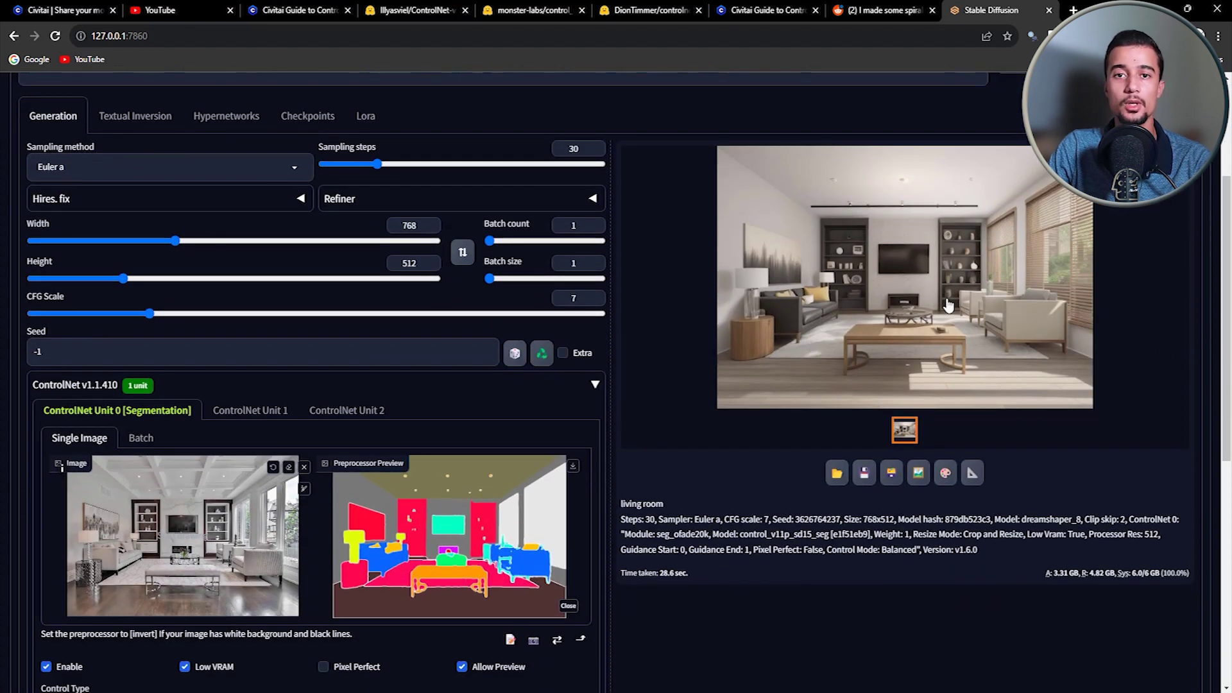
scroll(907, 304, "up", 3)
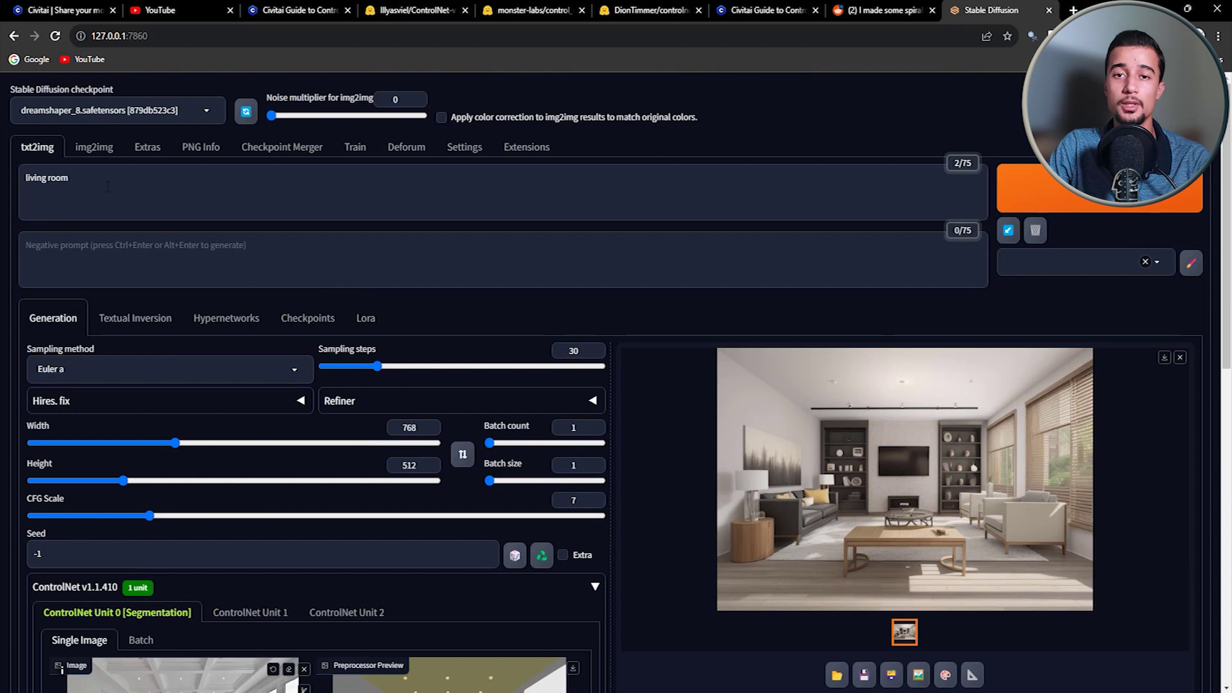
- Regenerate with the prompt changed to an old style living room and view the result
left_click(367, 205)
type("style")
key("ctrl+Return")
scroll(868, 130, "down", 1)
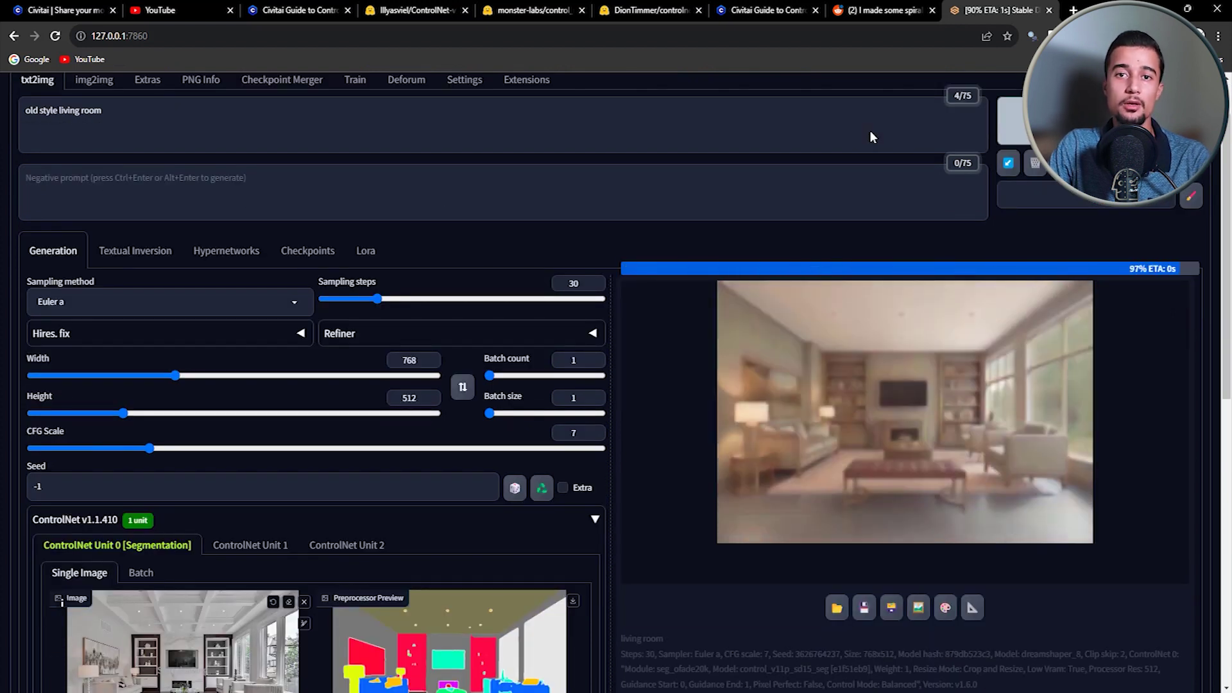
left_click(905, 411)
key("Escape")
- Replace 'old' with 'cyberpunk neon' and generate the cyberpunk neon style living room
double_click(32, 111)
type("cyberpunk neon")
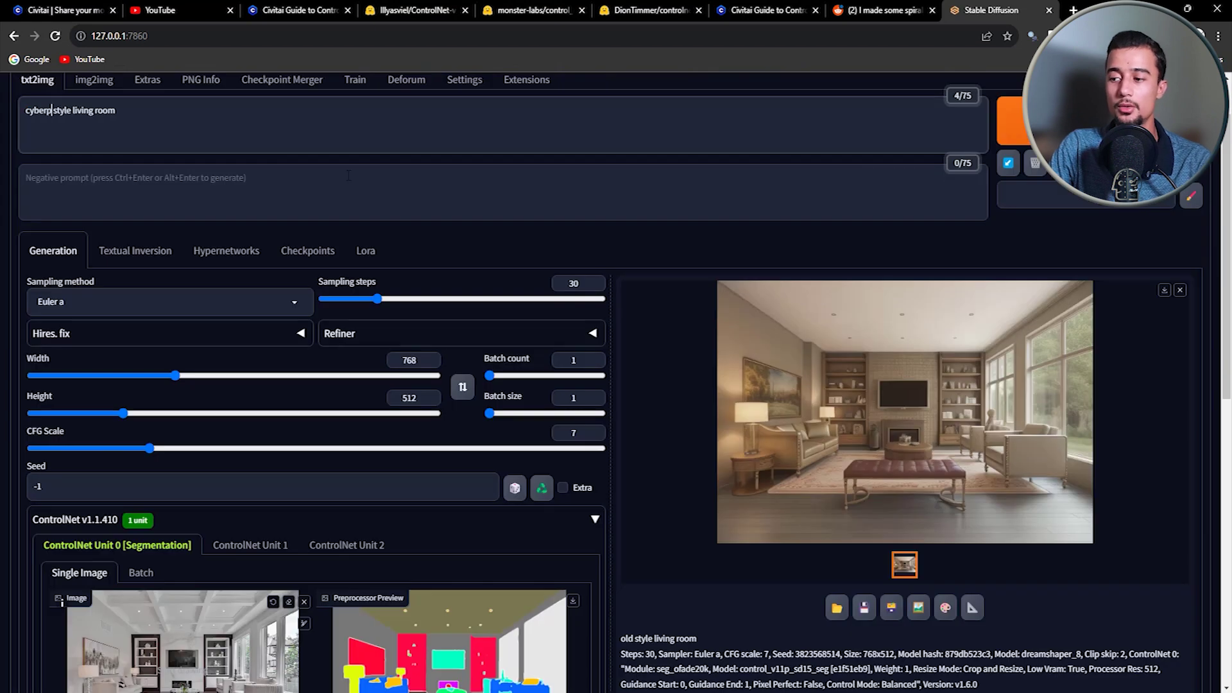
key("ctrl+Return")
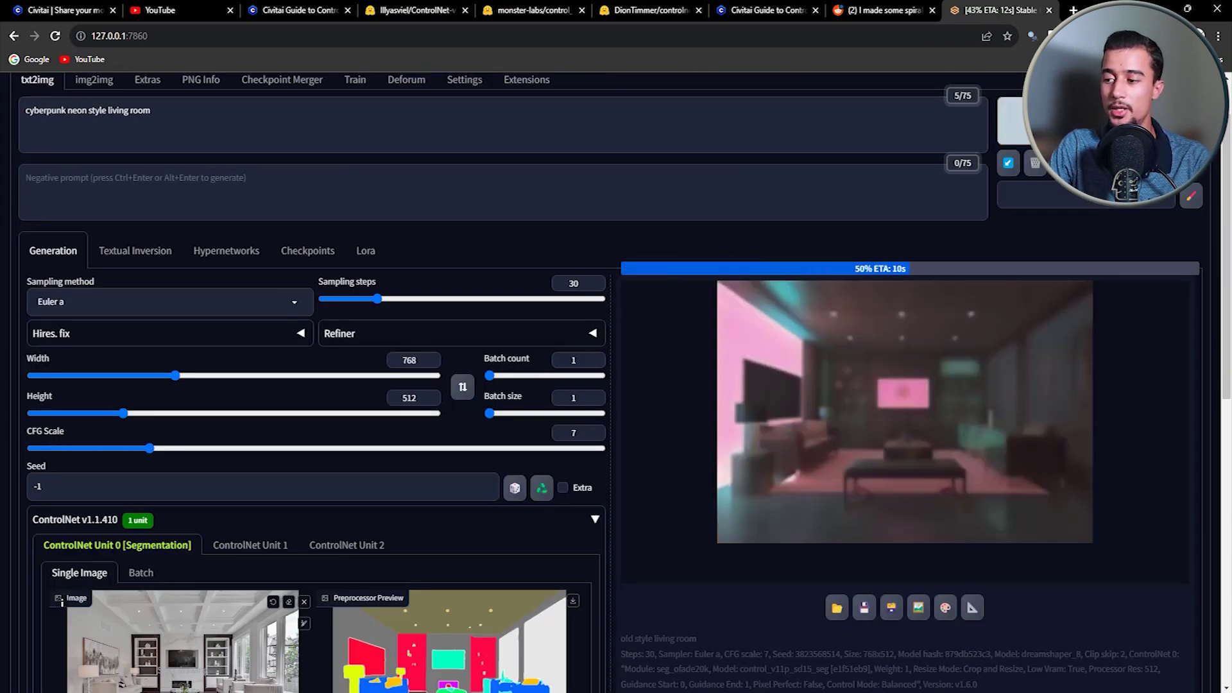
left_click(976, 352)
key("Escape")
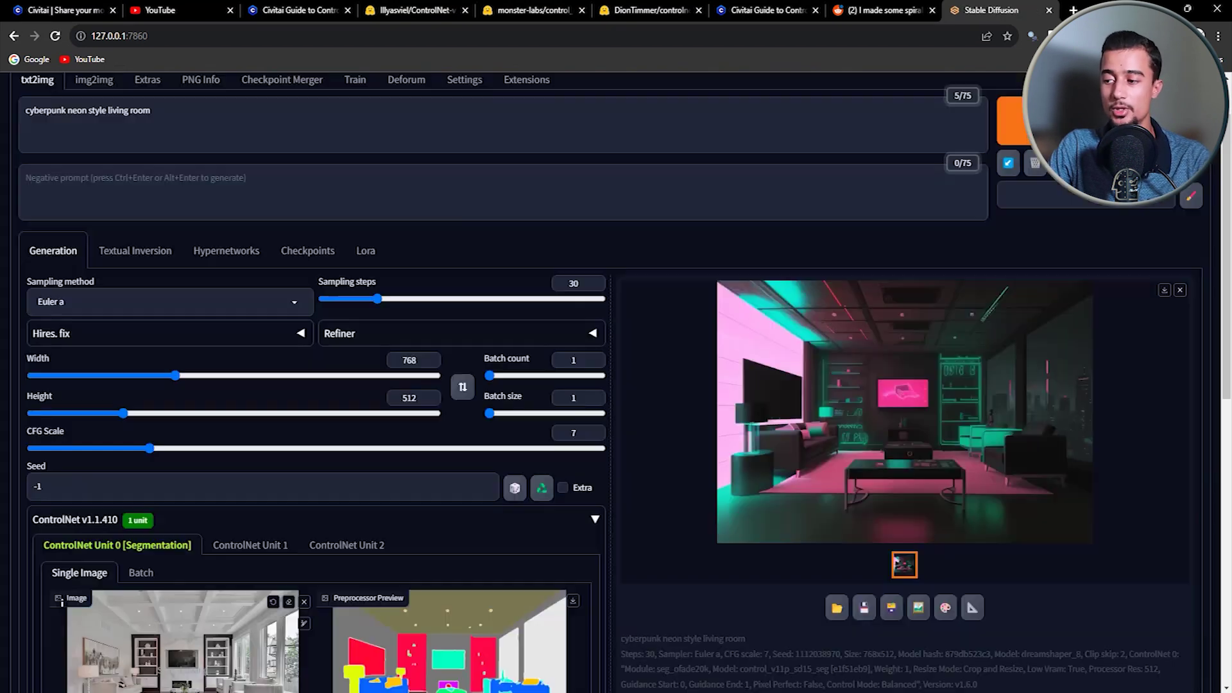
scroll(662, 284, "down", 2)
scroll(662, 284, "down", 2)
scroll(662, 284, "up", 5)
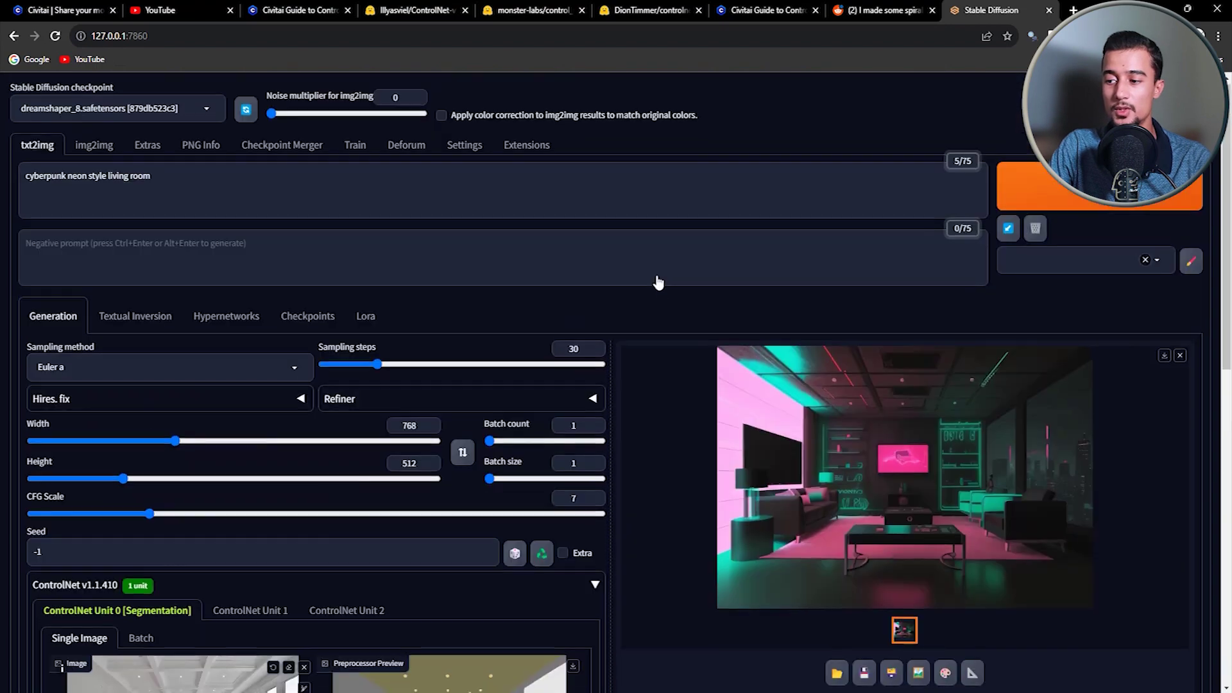
scroll(897, 523, "down", 4)
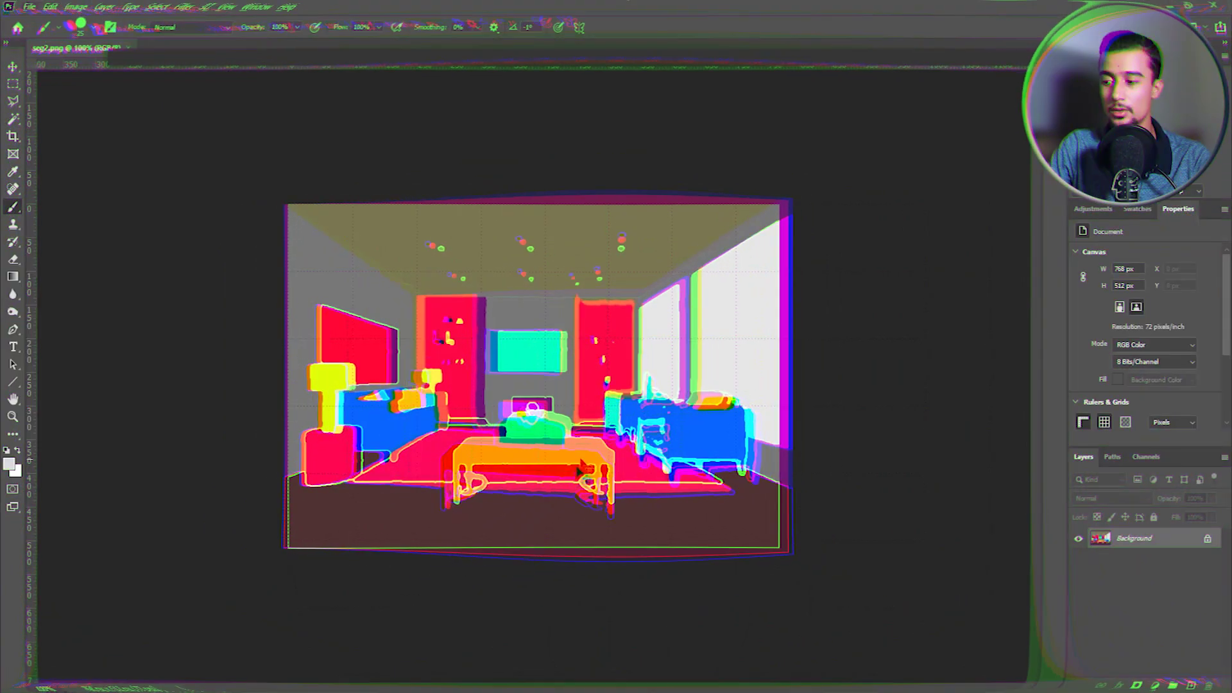
- Fit the segmentation map to the window and cut the lamp shade region onto its own layer
key("ctrl+0")
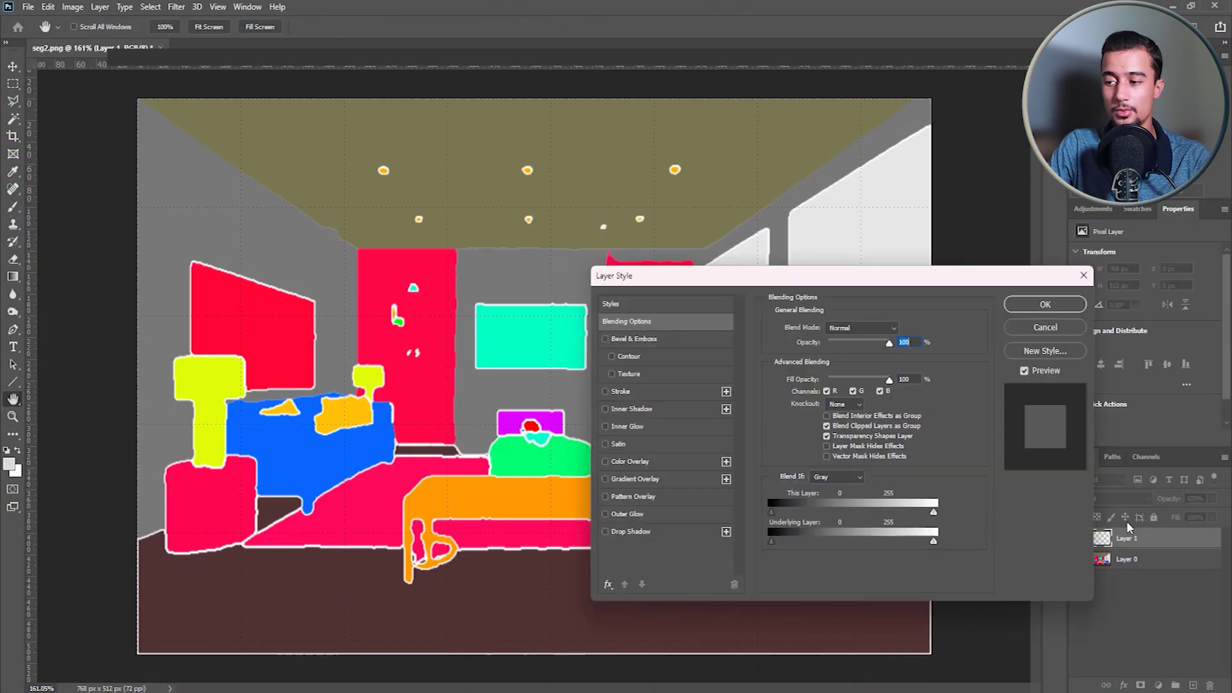
left_click(620, 390)
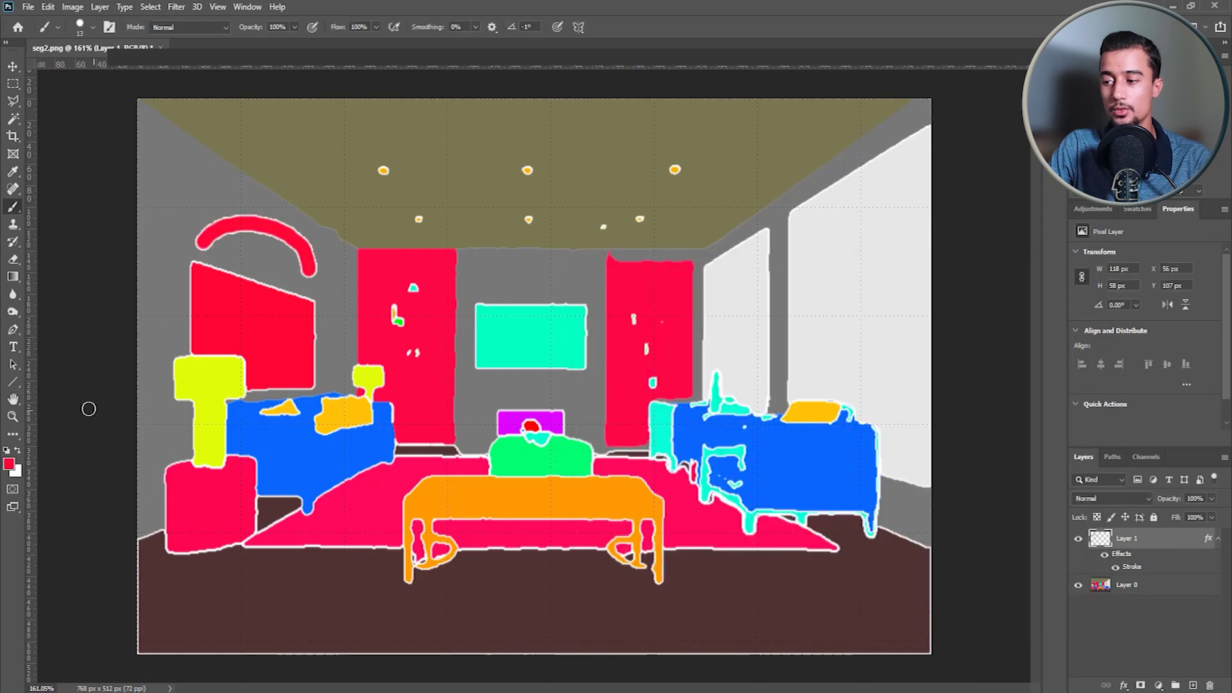
key("w")
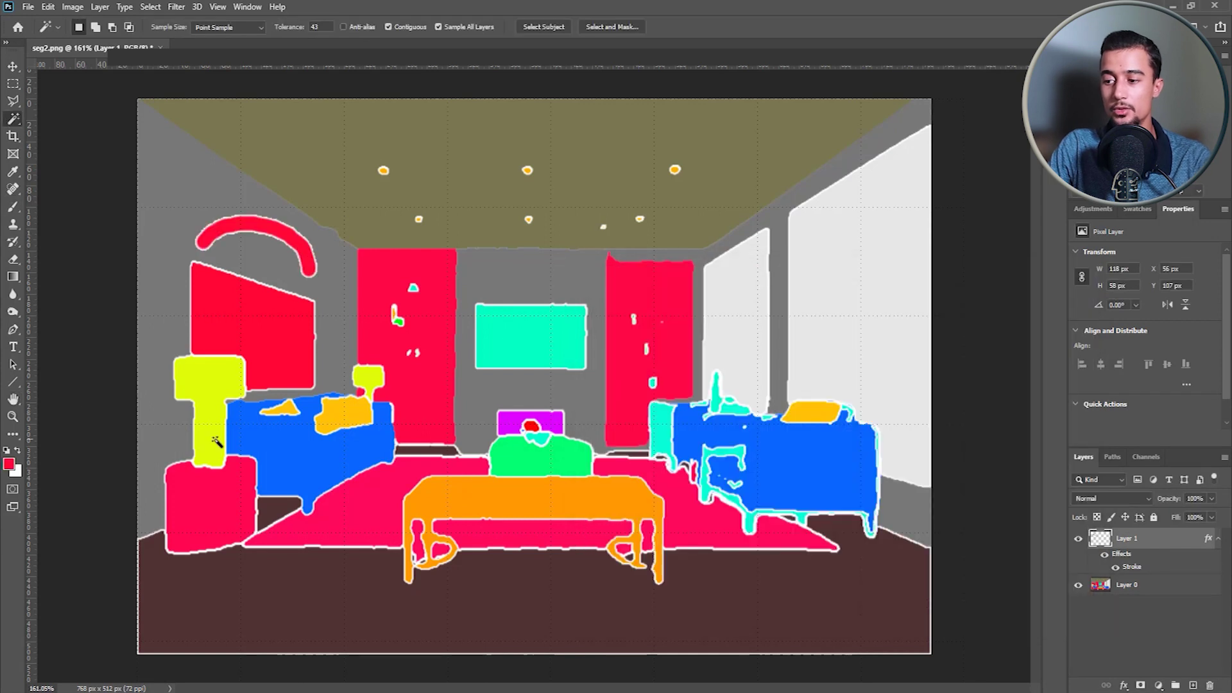
left_click(204, 385)
right_click(204, 386)
left_click(240, 647)
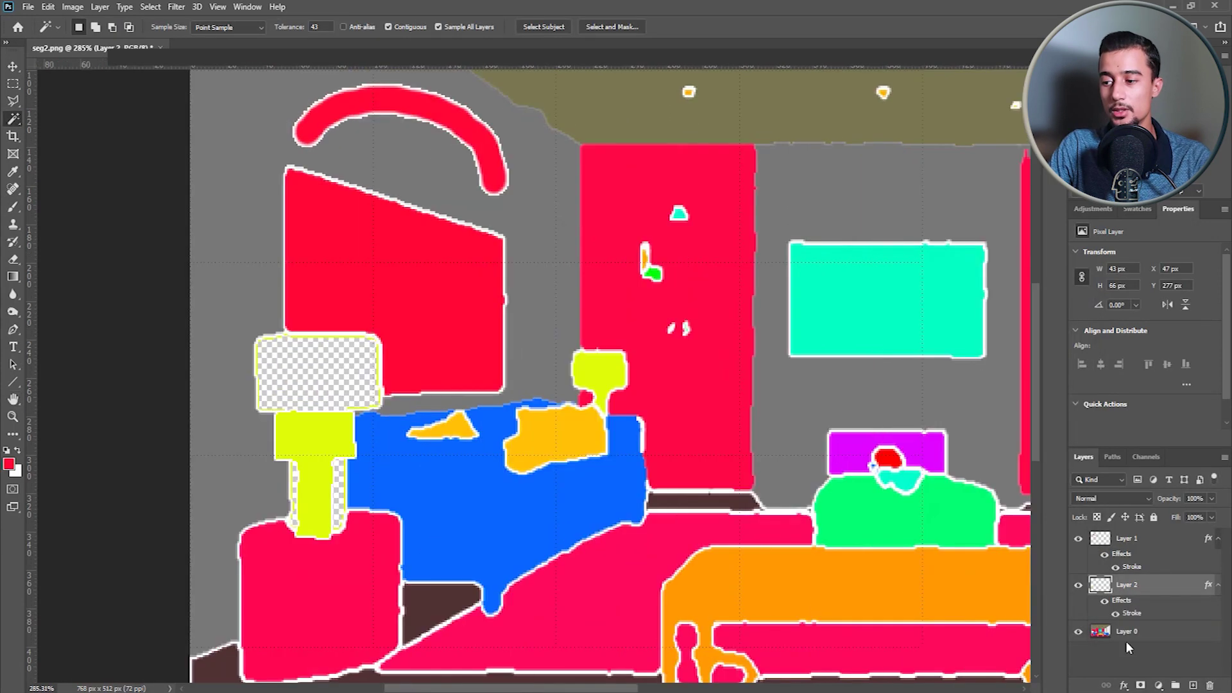
- Paint red, grey and white over the lamp shade's transparent gaps
key("b")
key("[")
key("[")
mouse_move(270, 300)
left_mouse_down()
mouse_move(273, 375)
mouse_move(379, 371)
left_mouse_up()
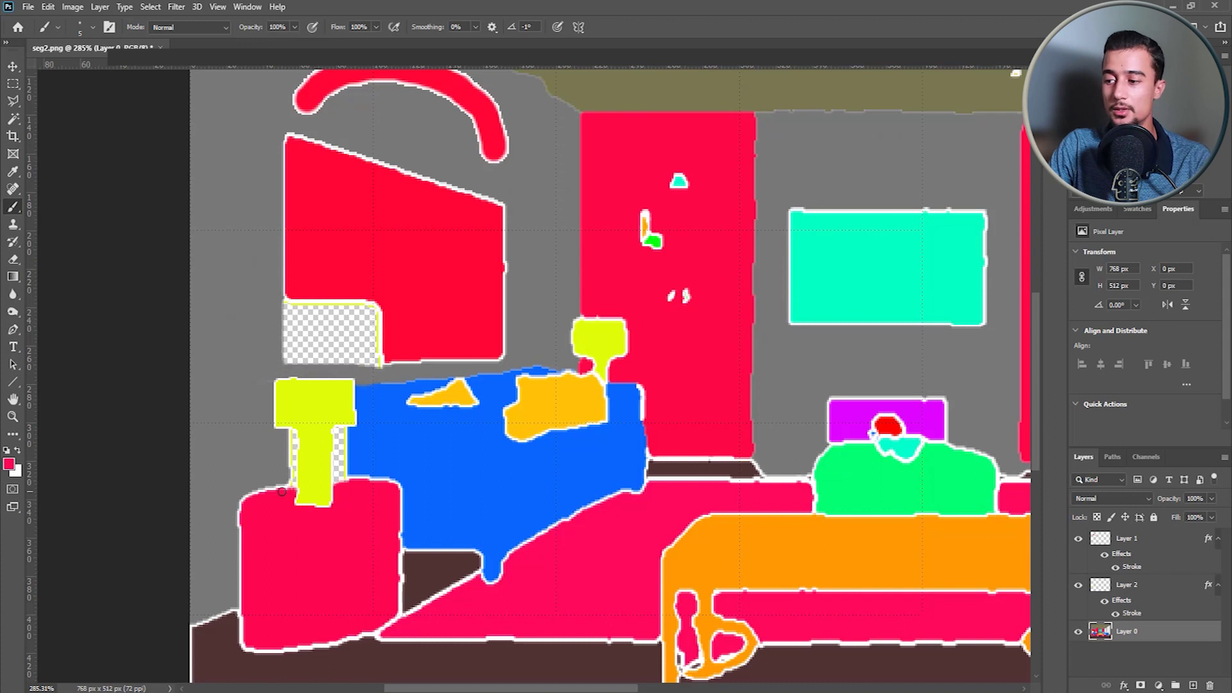
left_click(352, 244, "alt")
mouse_move(292, 308)
left_mouse_down()
mouse_move(297, 330)
mouse_move(346, 321)
left_mouse_up()
scroll(297, 329, "up", 2)
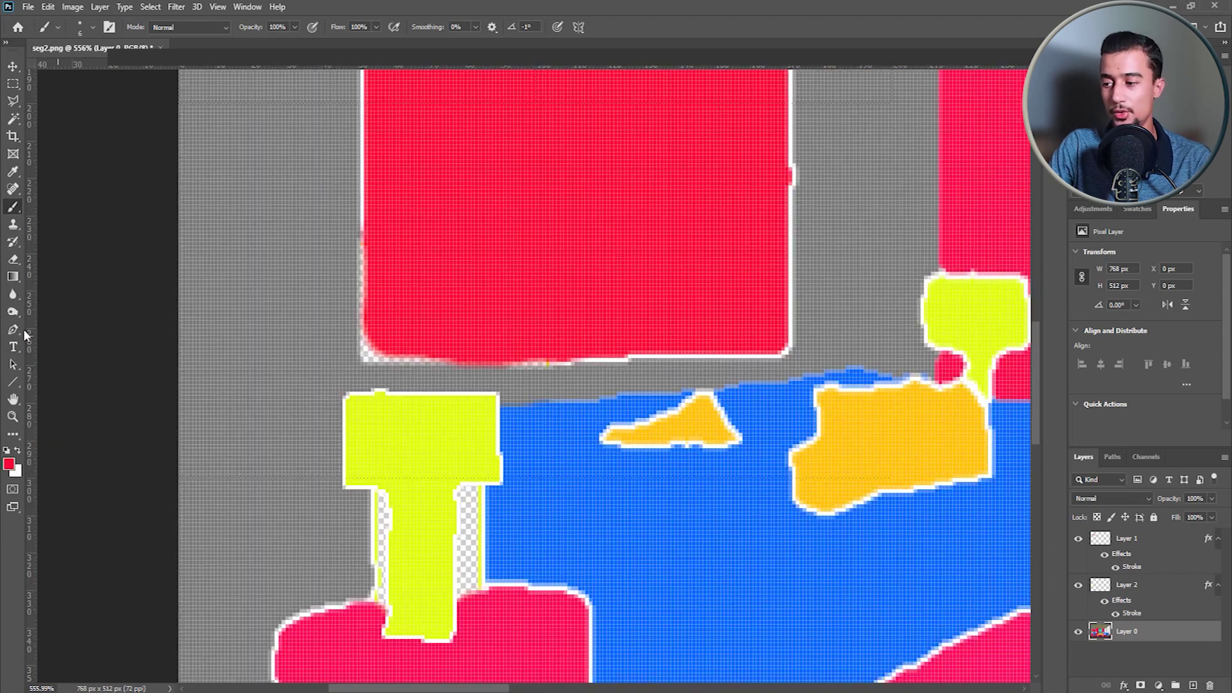
key("x")
left_click_drag(394, 364, 306, 363)
left_click_drag(284, 298, 288, 361)
scroll(367, 355, "down", 2)
- Paint the checkered lamp-stem strips grey and sample the orange ceiling-lamp colour
key("x")
left_click_drag(497, 395, 500, 507)
left_click_drag(395, 398, 388, 522)
scroll(506, 471, "down", 3)
left_click(384, 171, "alt")
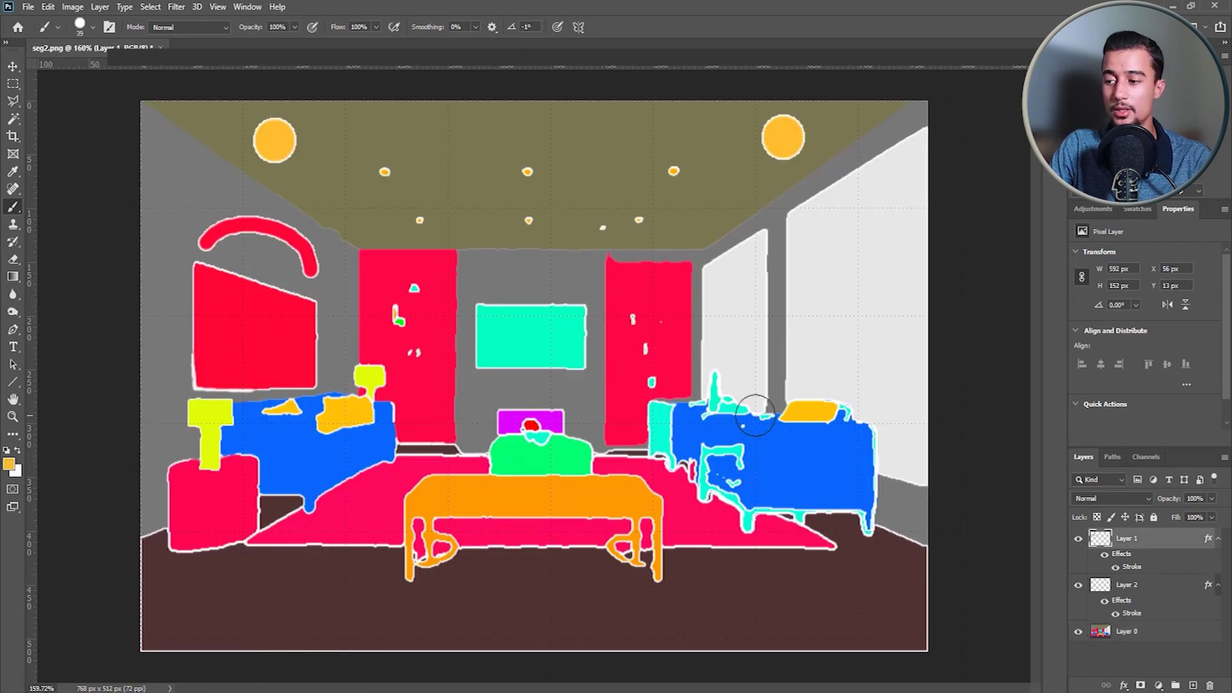
- Copy the seg_ofade20k preprocessor name and web-search 'seg_ofade20k color codes' in a new tab
left_click(533, 692)
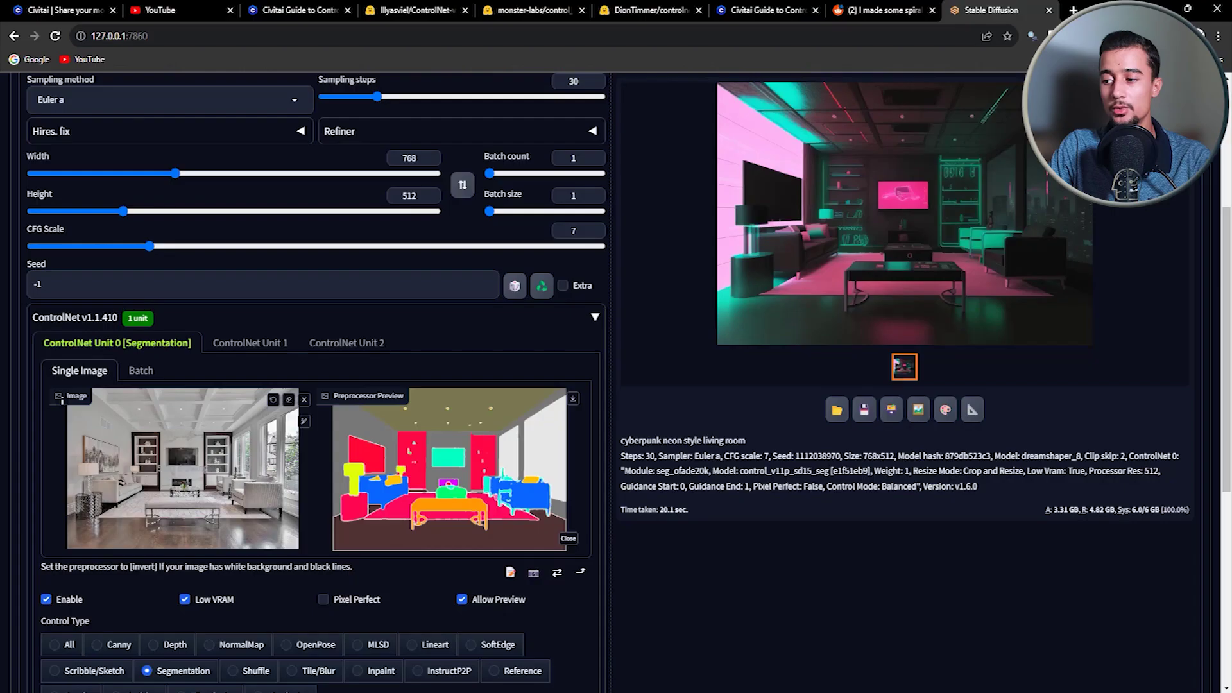
scroll(707, 607, "down", 1)
left_click_drag(50, 475, 82, 473)
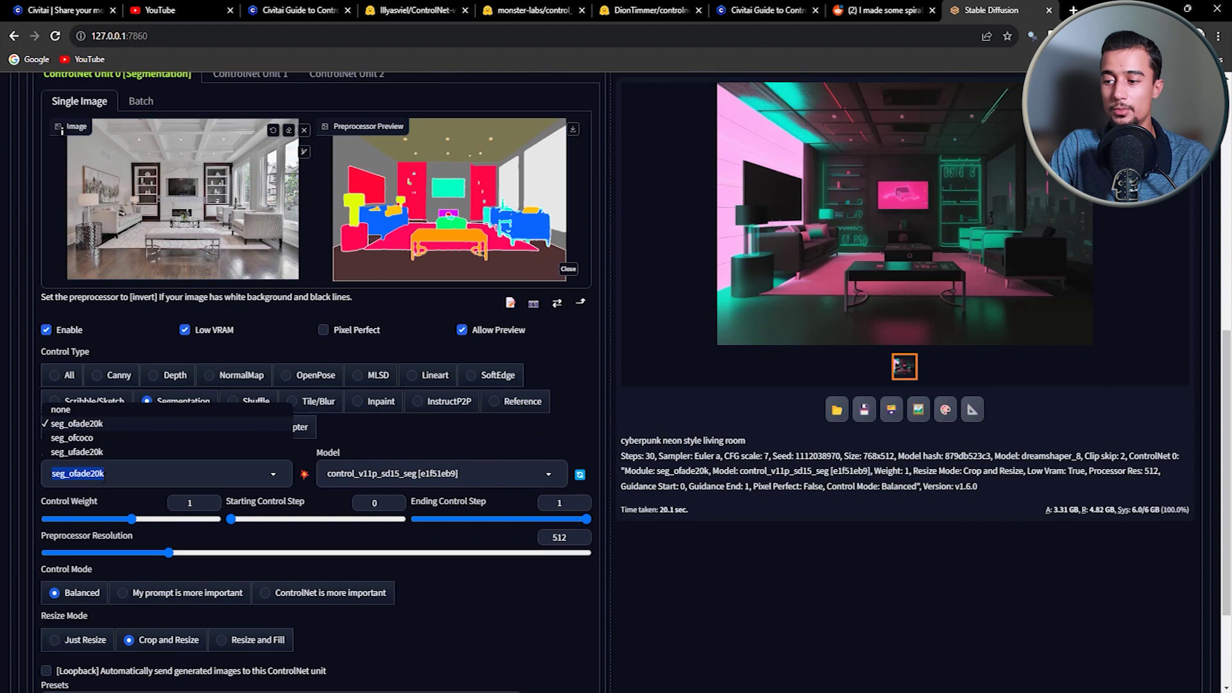
key("ctrl+c")
key("ctrl+t")
key("ctrl+v")
type("color codes")
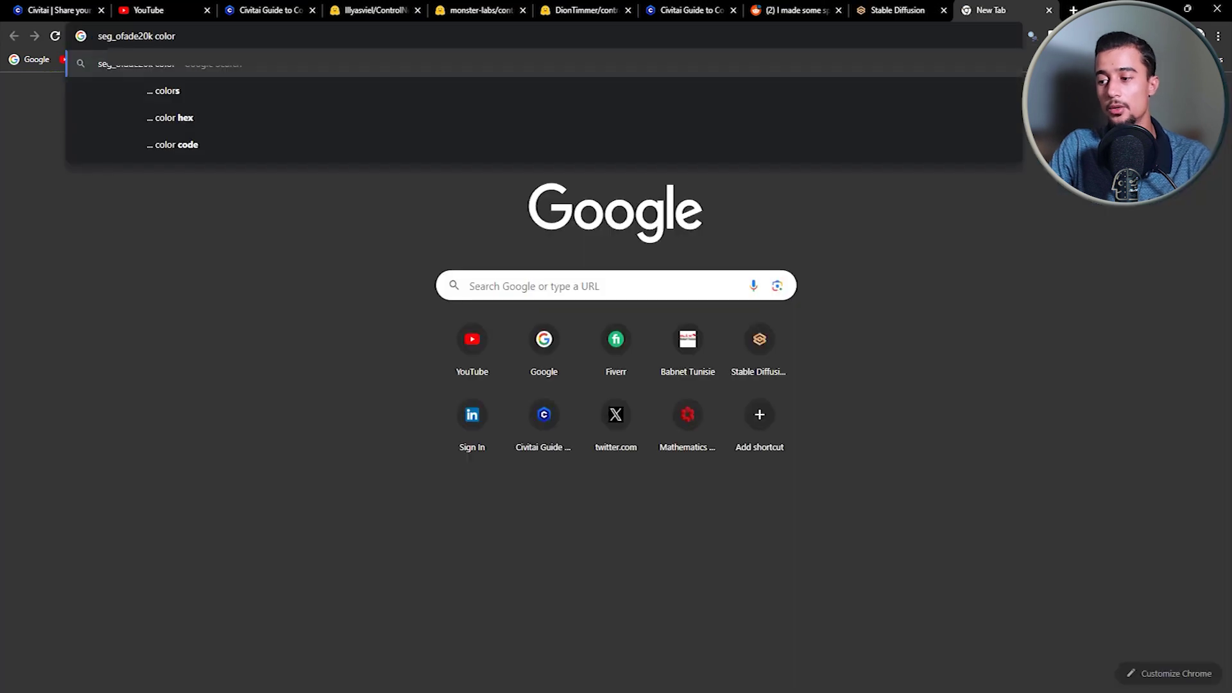
key("Return")
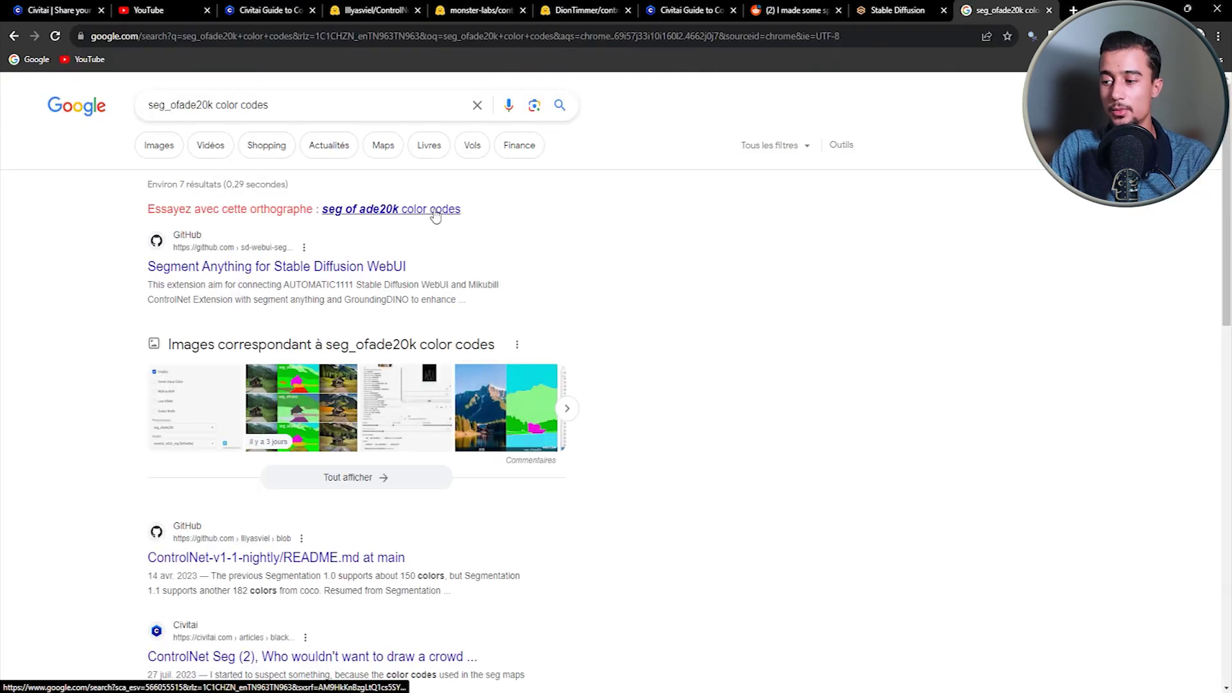
- Open the GitHub issue's colour-coding spreadsheet and find the 'light' class
left_click(440, 209)
left_click(361, 267)
left_click(369, 454)
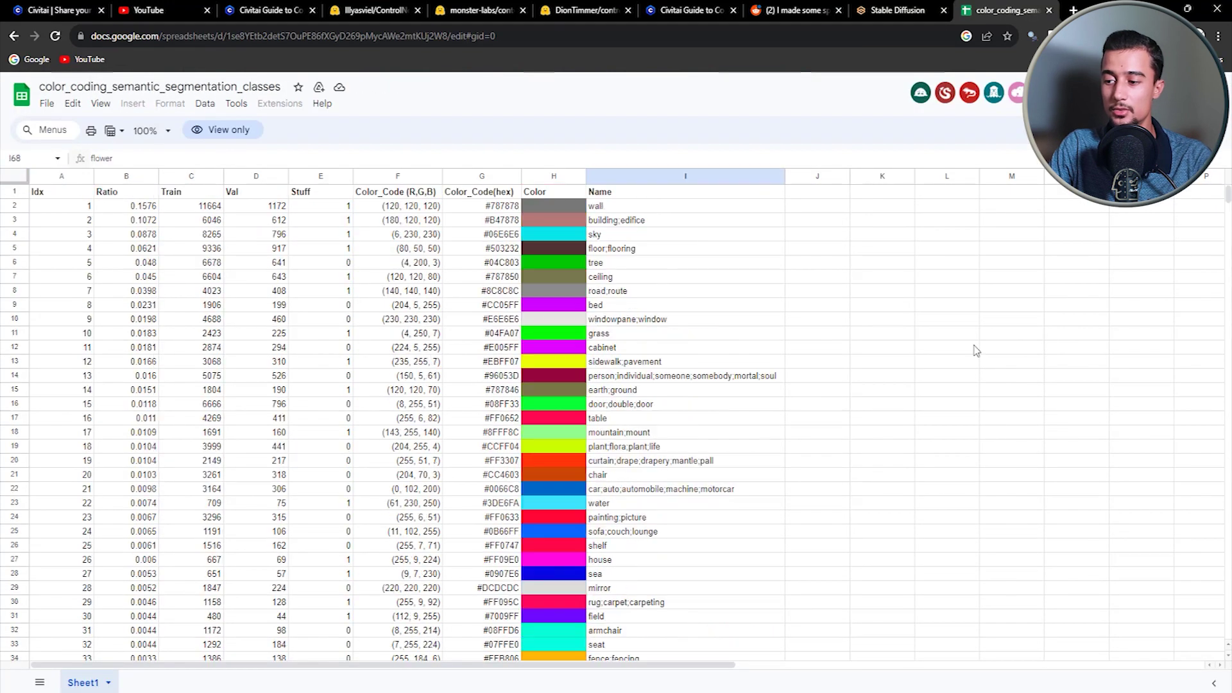
key("ctrl+f")
type("light")
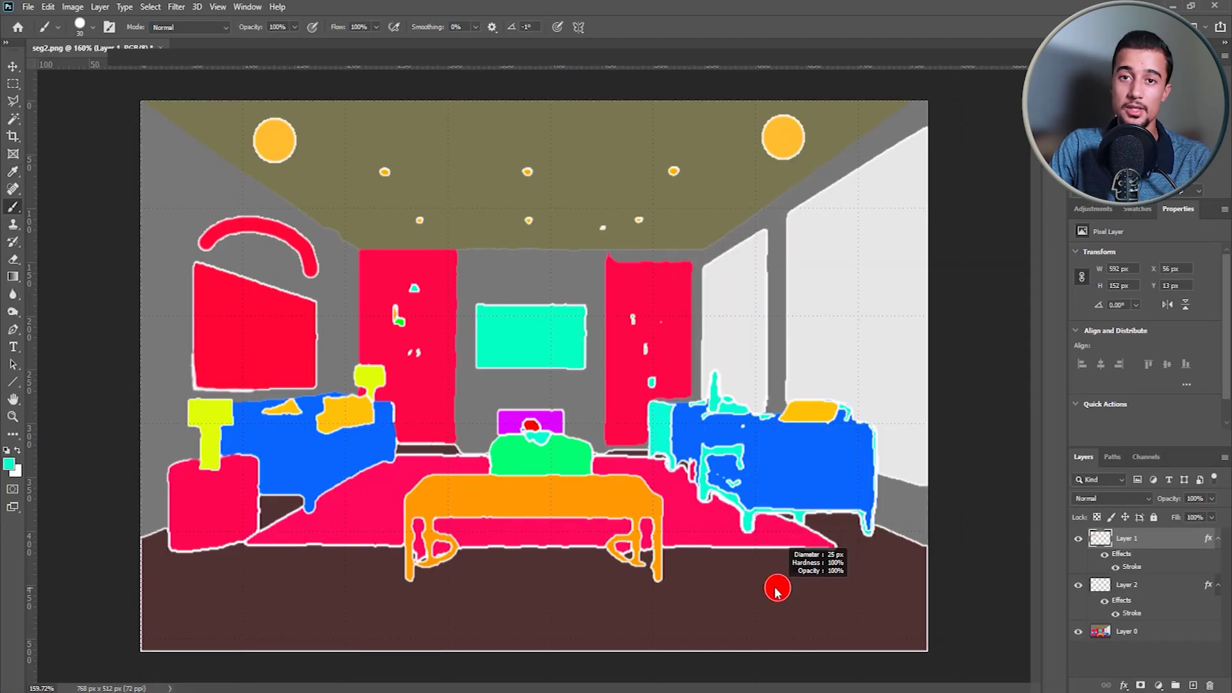
- Paint a cyan vase with red flowers at the room's lower right of the segmentation map
mouse_move(870, 490)
left_mouse_down()
mouse_move(853, 506)
mouse_move(873, 513)
mouse_move(875, 462)
left_mouse_up()
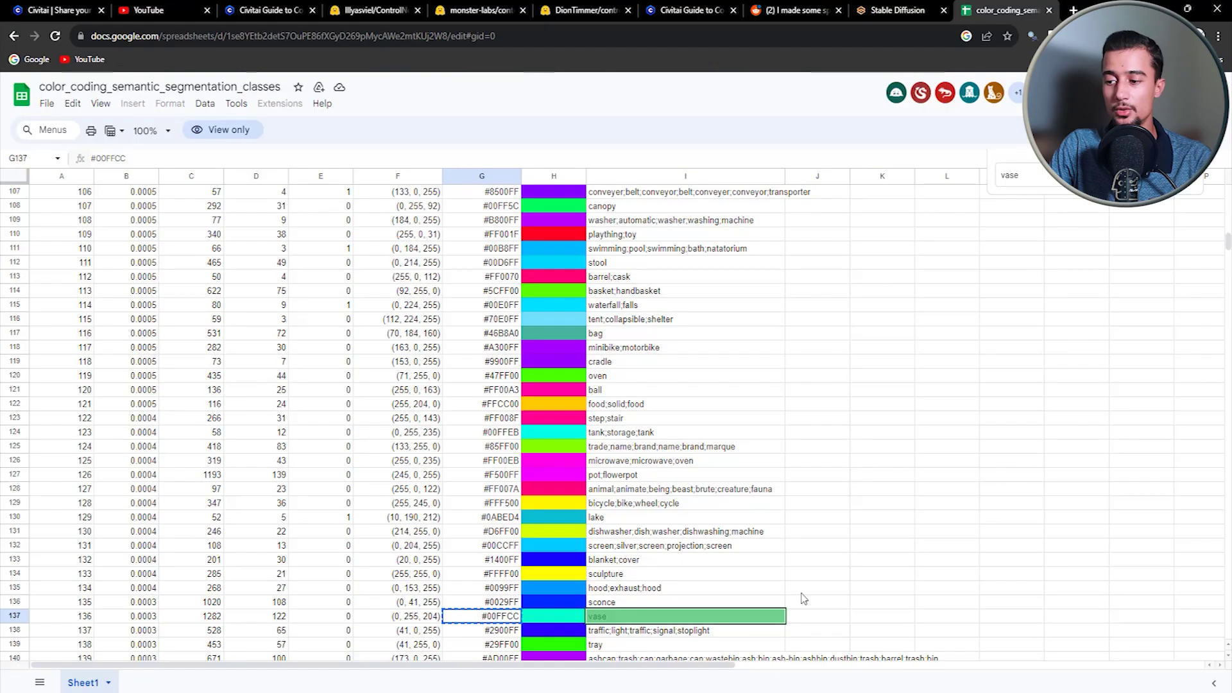
type("flower")
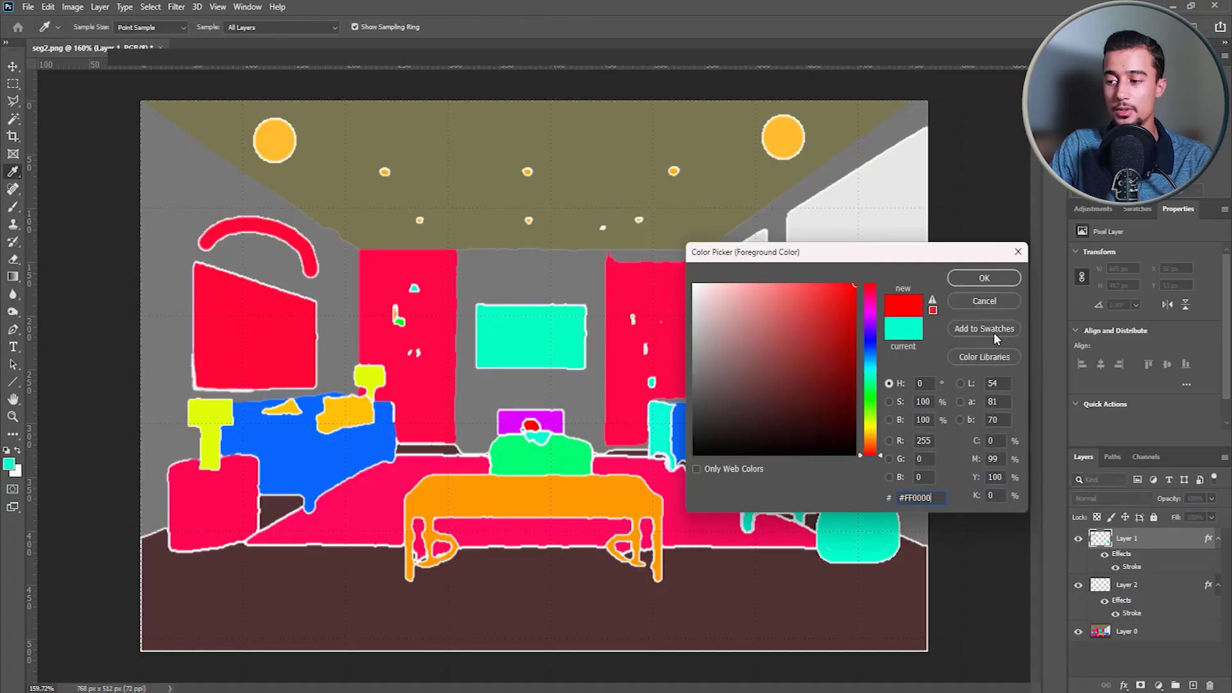
key("Return")
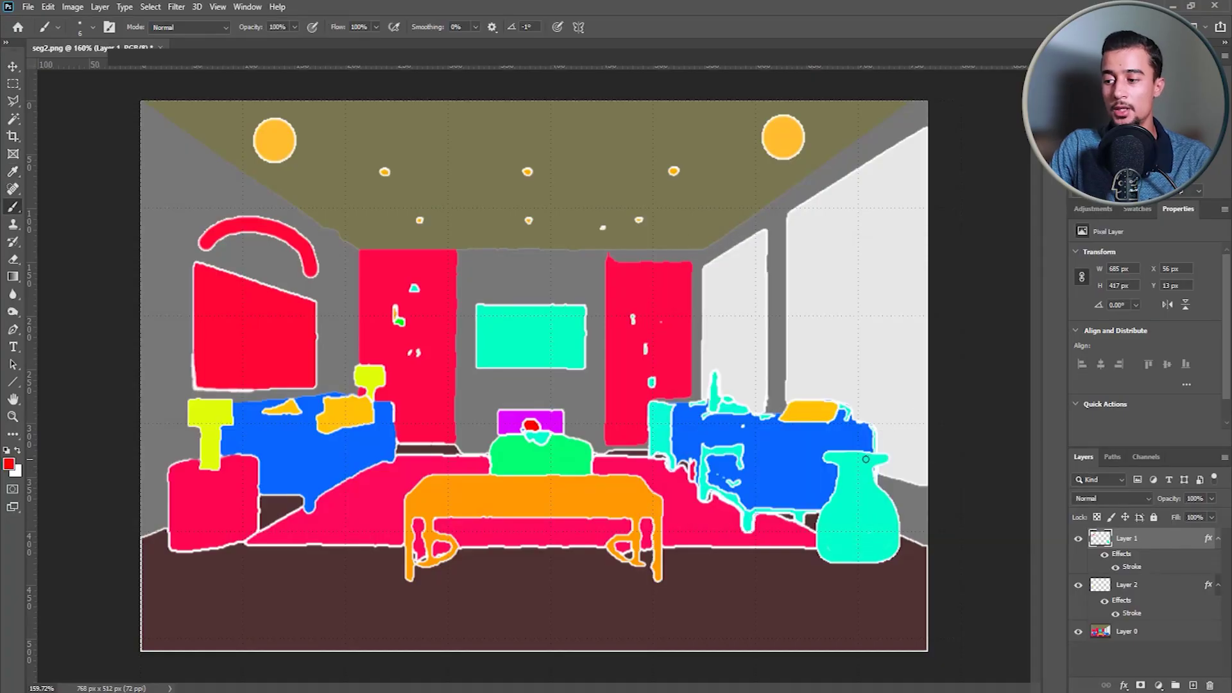
left_click_drag(855, 459, 844, 460)
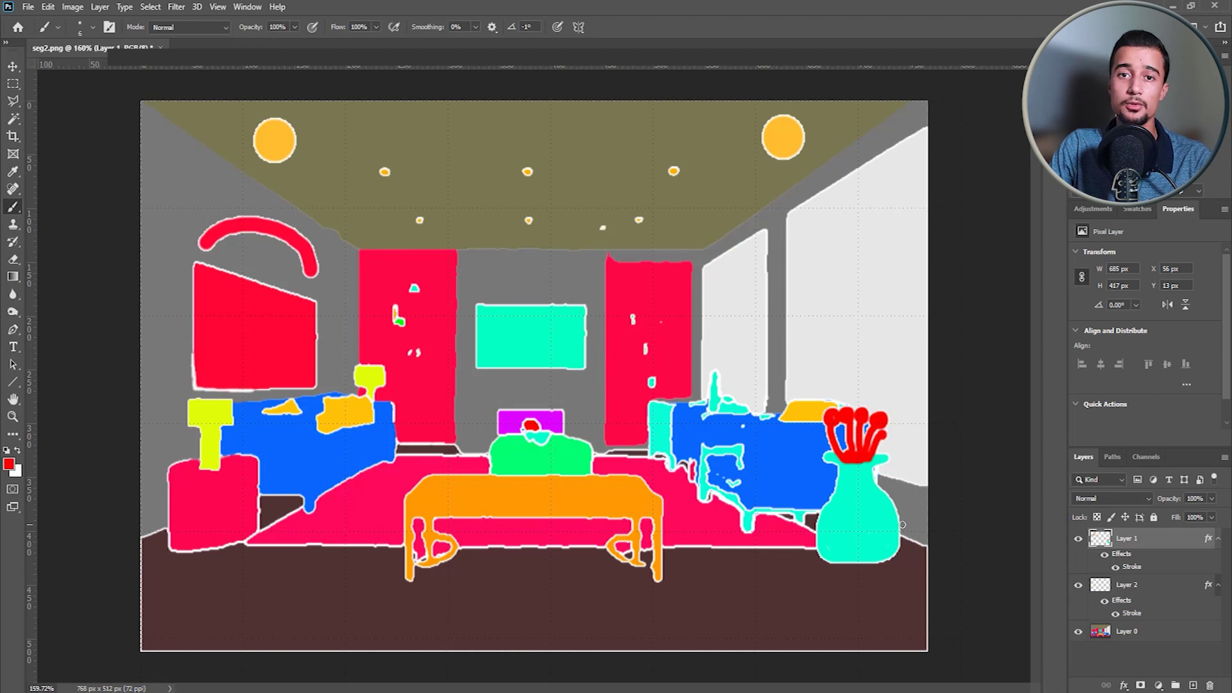
- Save the edited map as PNG named 'seg2 modified'
left_click(28, 6)
left_click(105, 173)
left_click(359, 536)
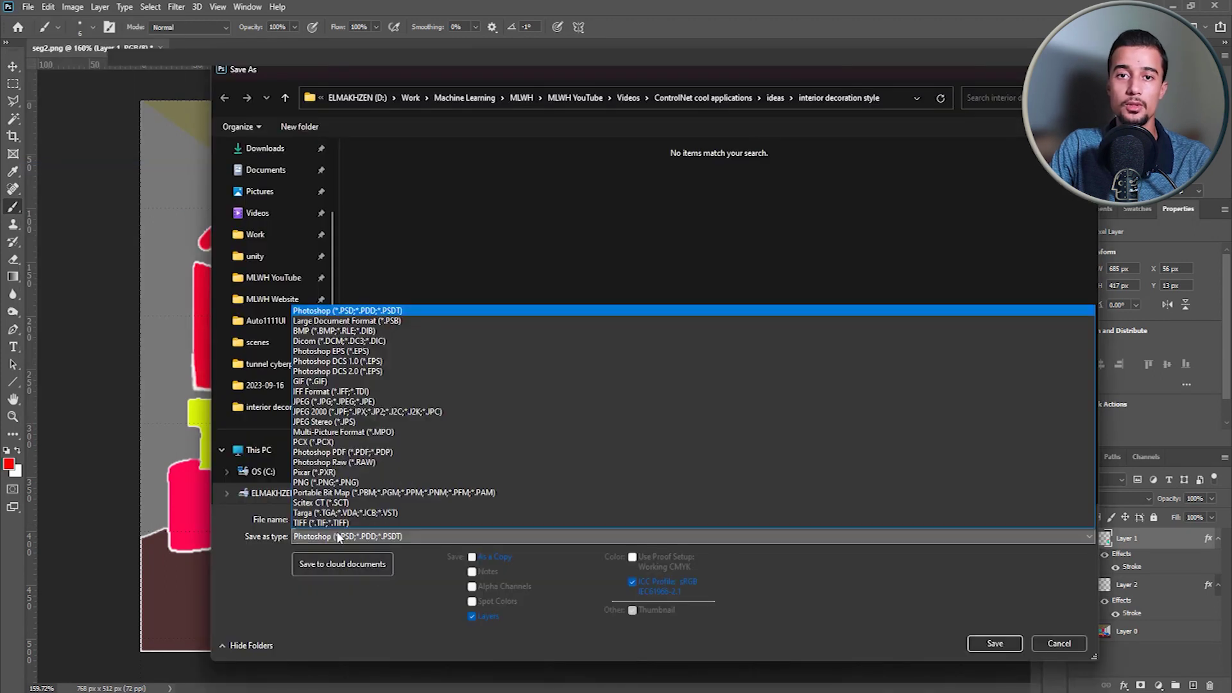
left_click(360, 483)
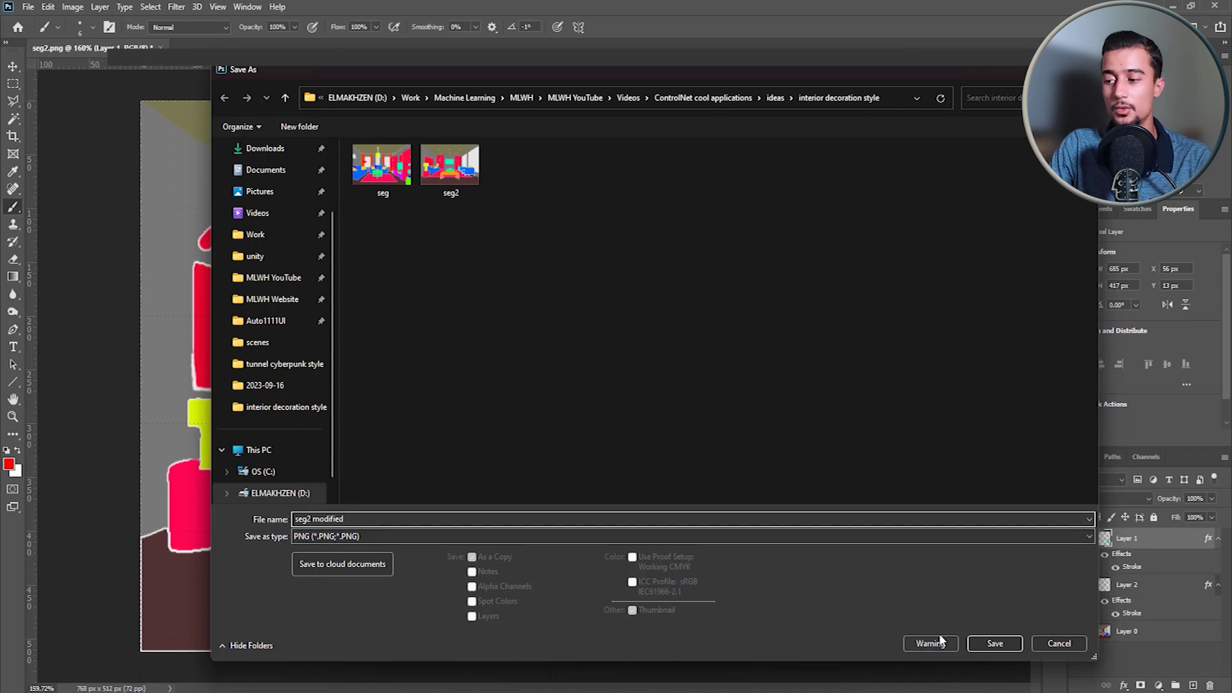
left_click(995, 643)
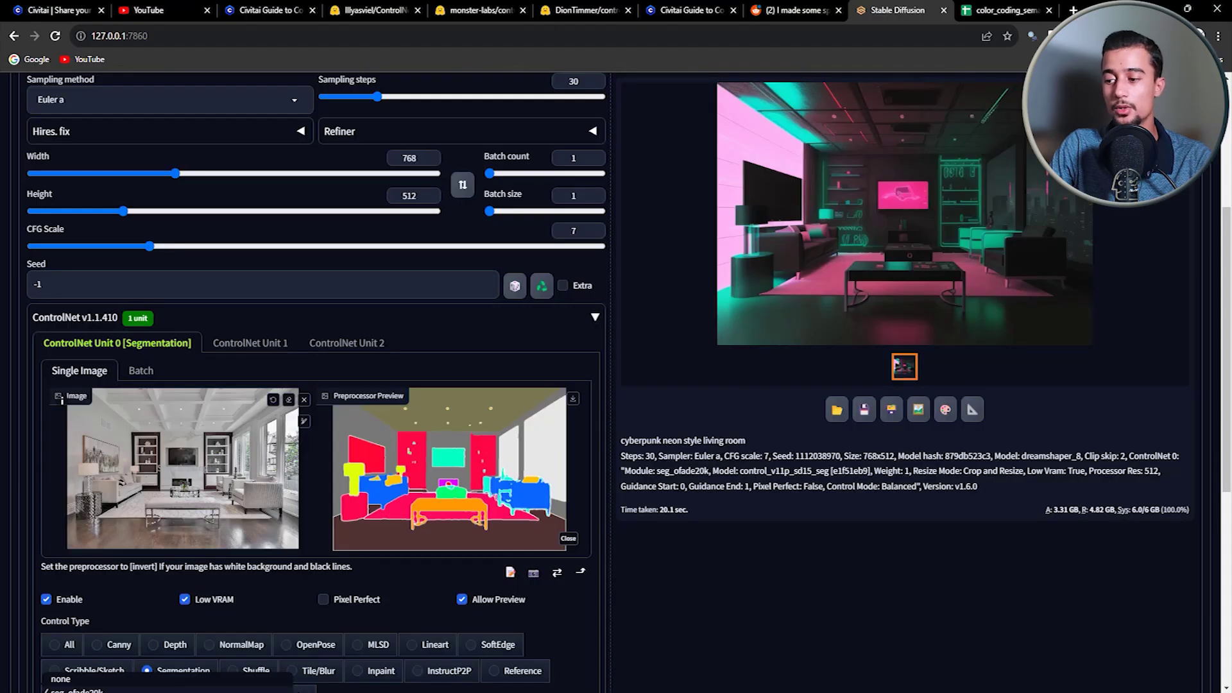
- Replace the ControlNet image with the 'seg2 modified' segmentation map
scroll(308, 321, "down", 3)
left_click(462, 395)
left_click(573, 199)
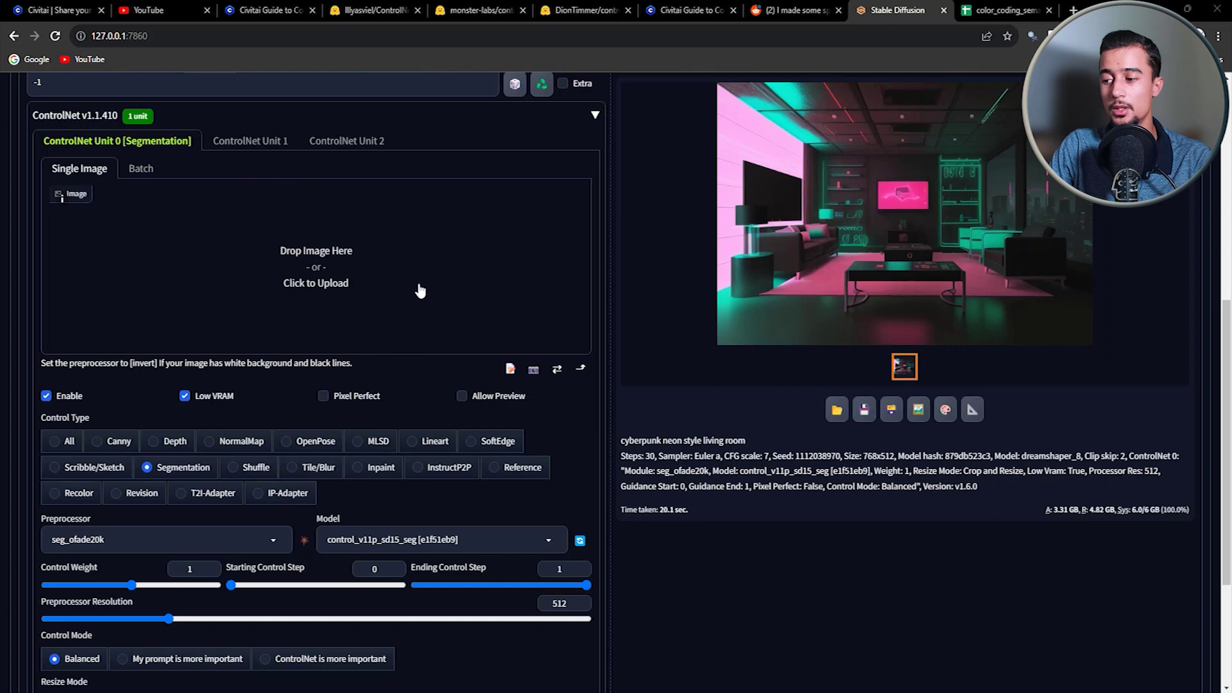
left_click(417, 301)
double_click(573, 199)
- Generate the 'victorian era style living room' and inspect it full screen
scroll(578, 385, "down", 1)
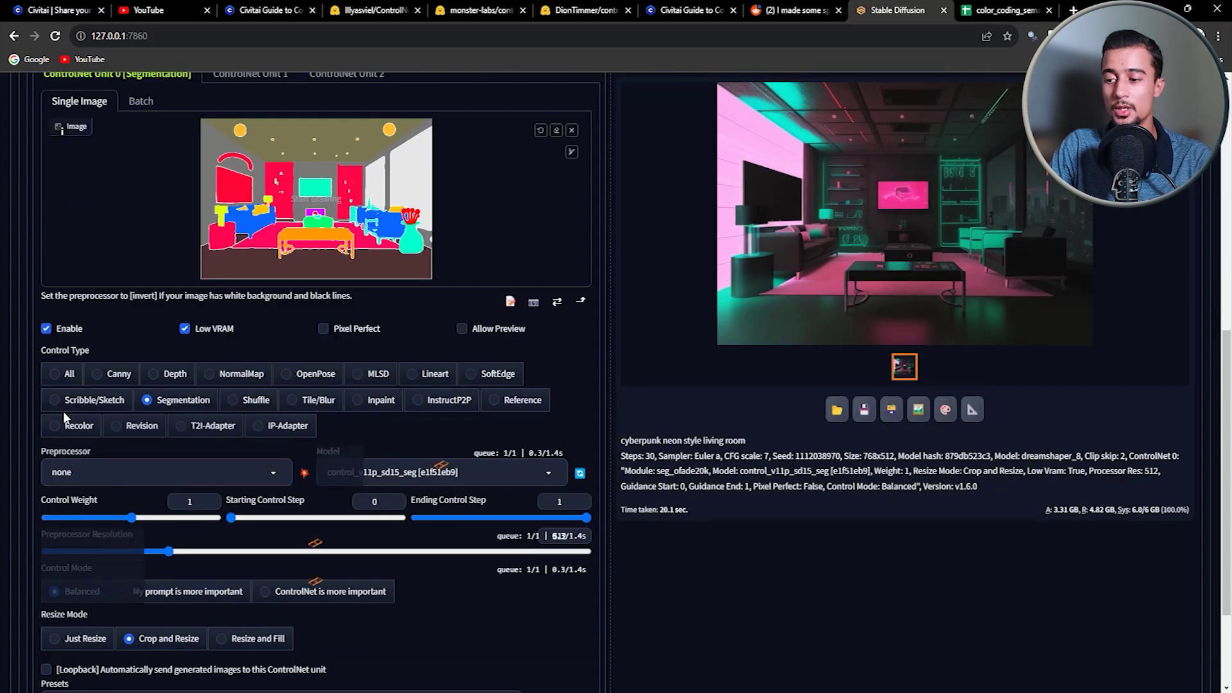
scroll(710, 549, "up", 7)
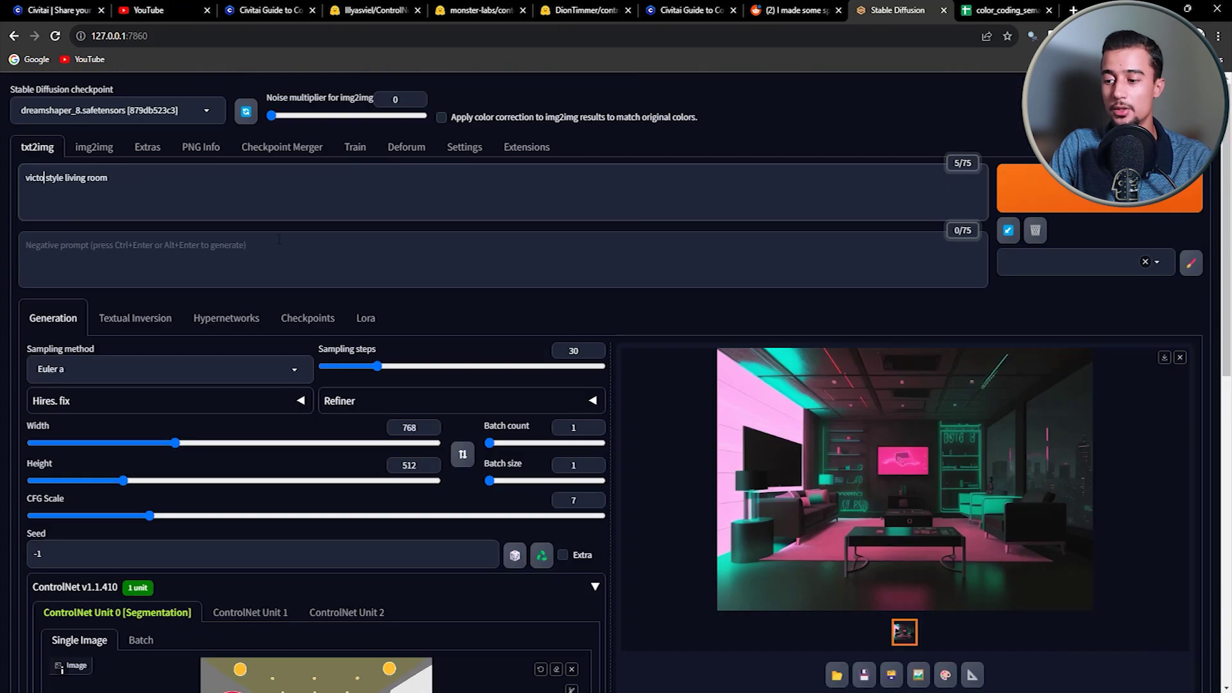
key("ctrl+Return")
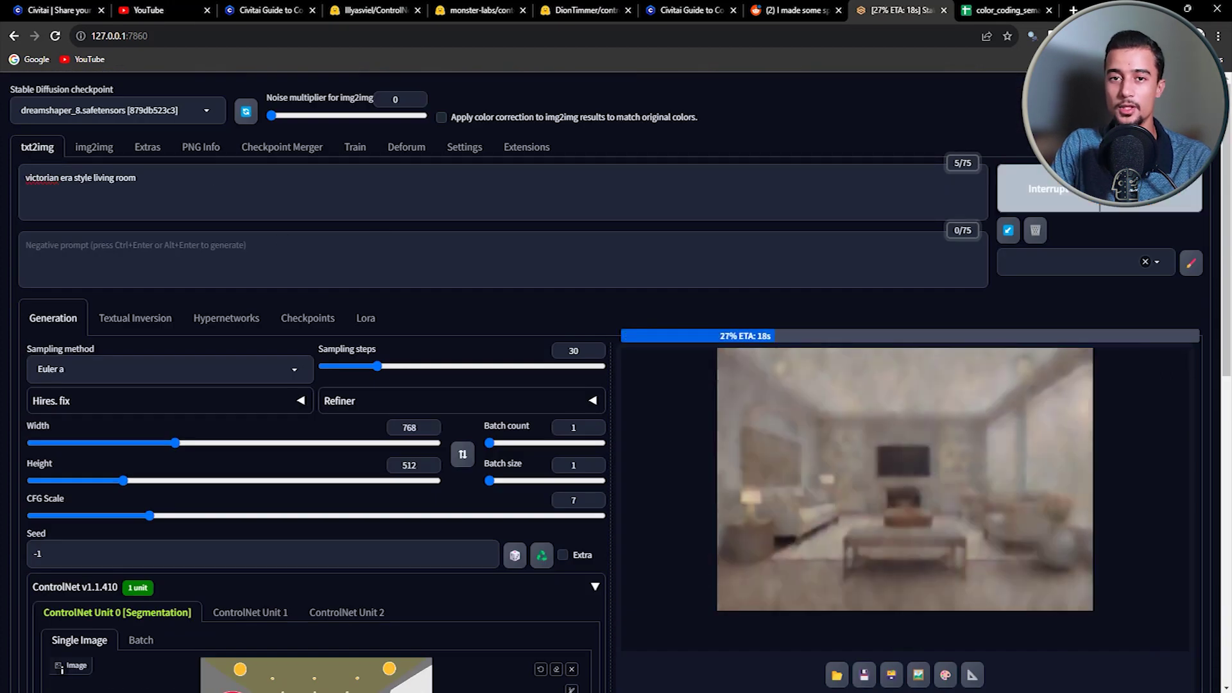
left_click(1020, 516)
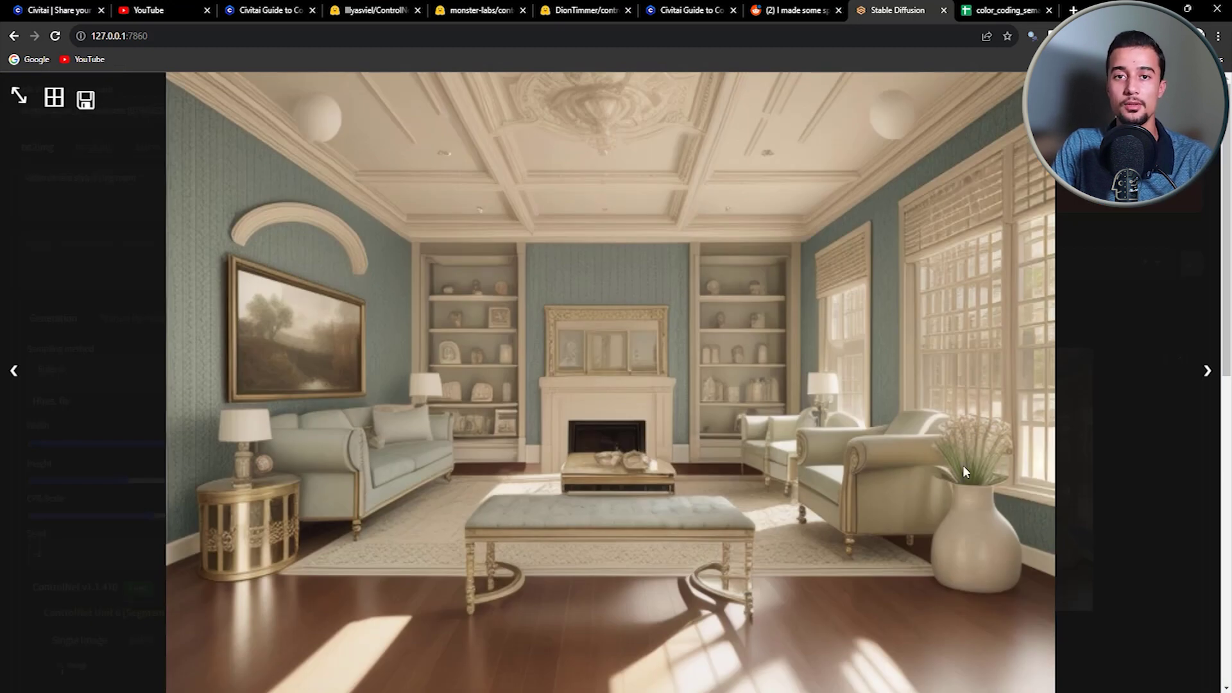
left_click(810, 241)
- Swap the ControlNet input back to the original living-room photo
scroll(1067, 371, "down", 2)
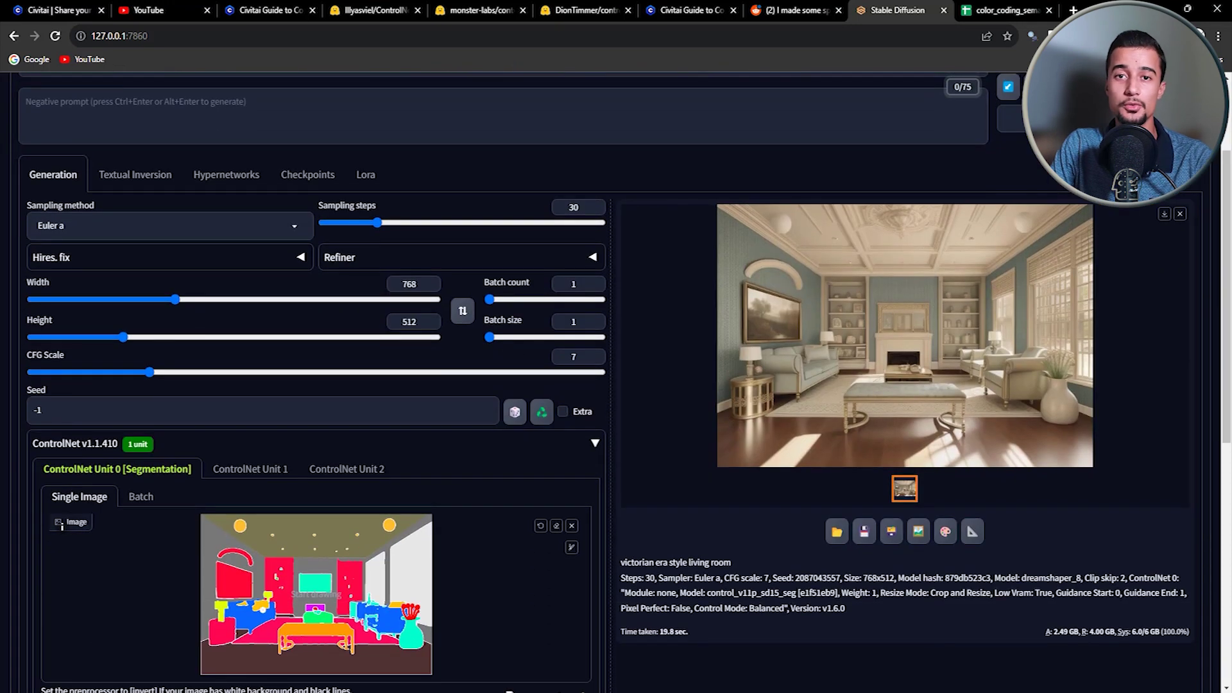
scroll(1215, 545, "down", 5)
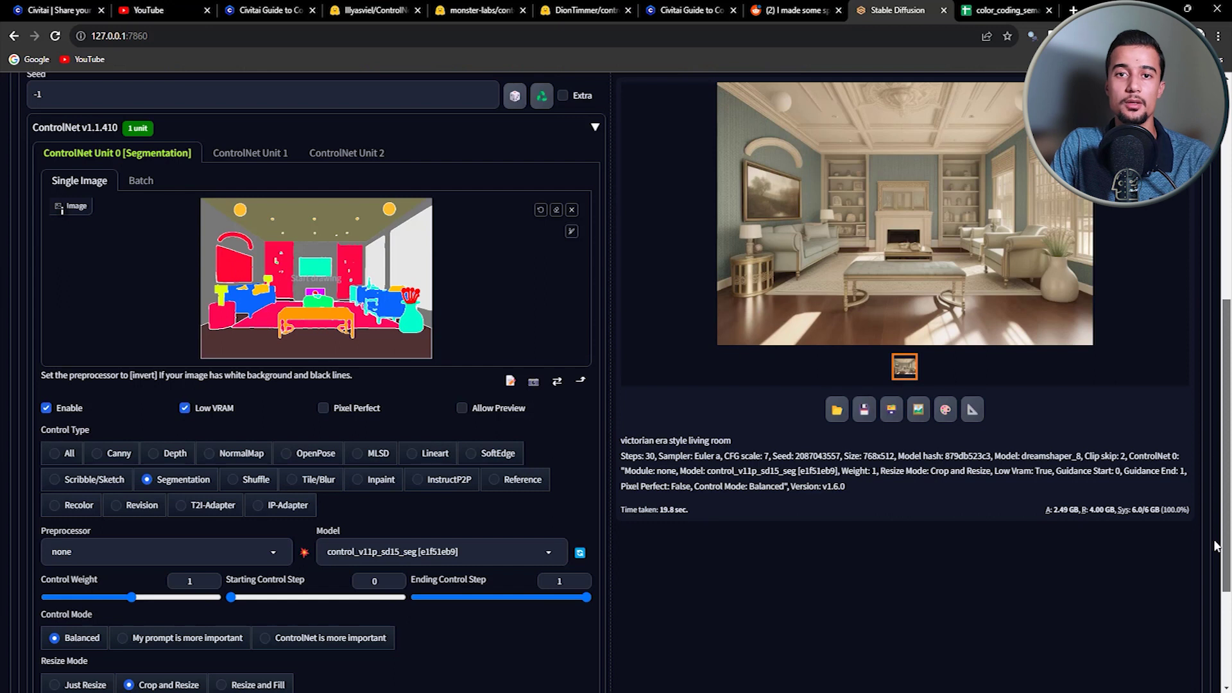
scroll(584, 413, "up", 1)
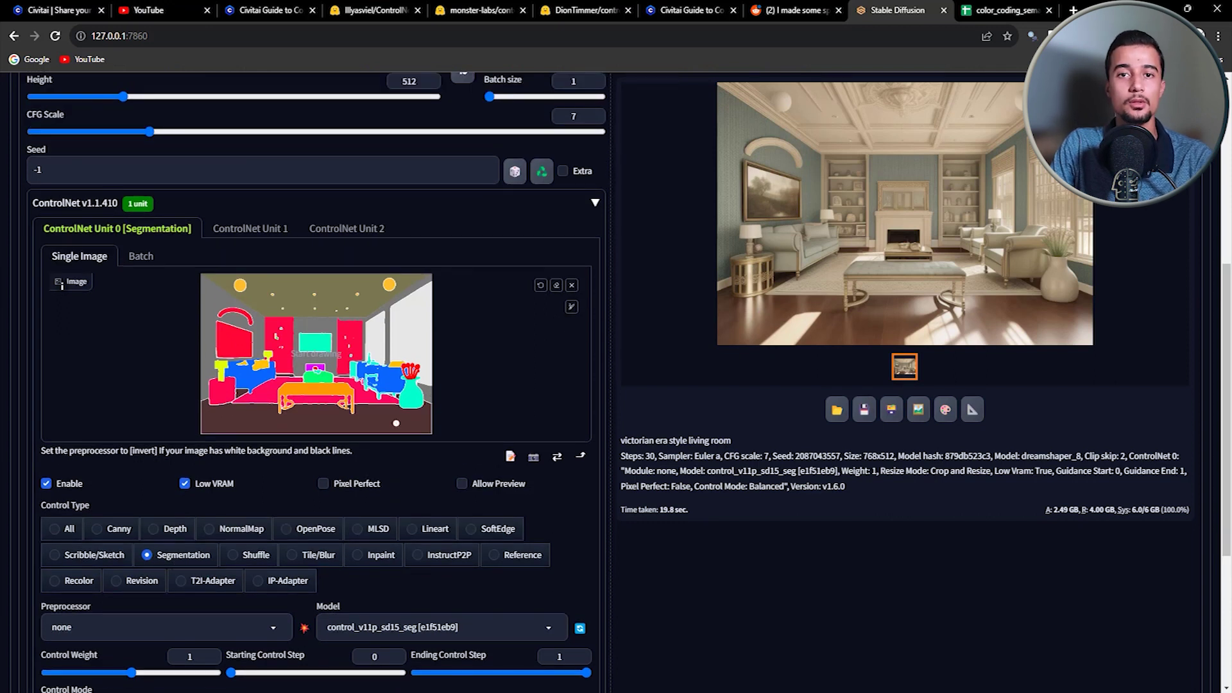
left_click(571, 284)
left_click(371, 371)
double_click(423, 186)
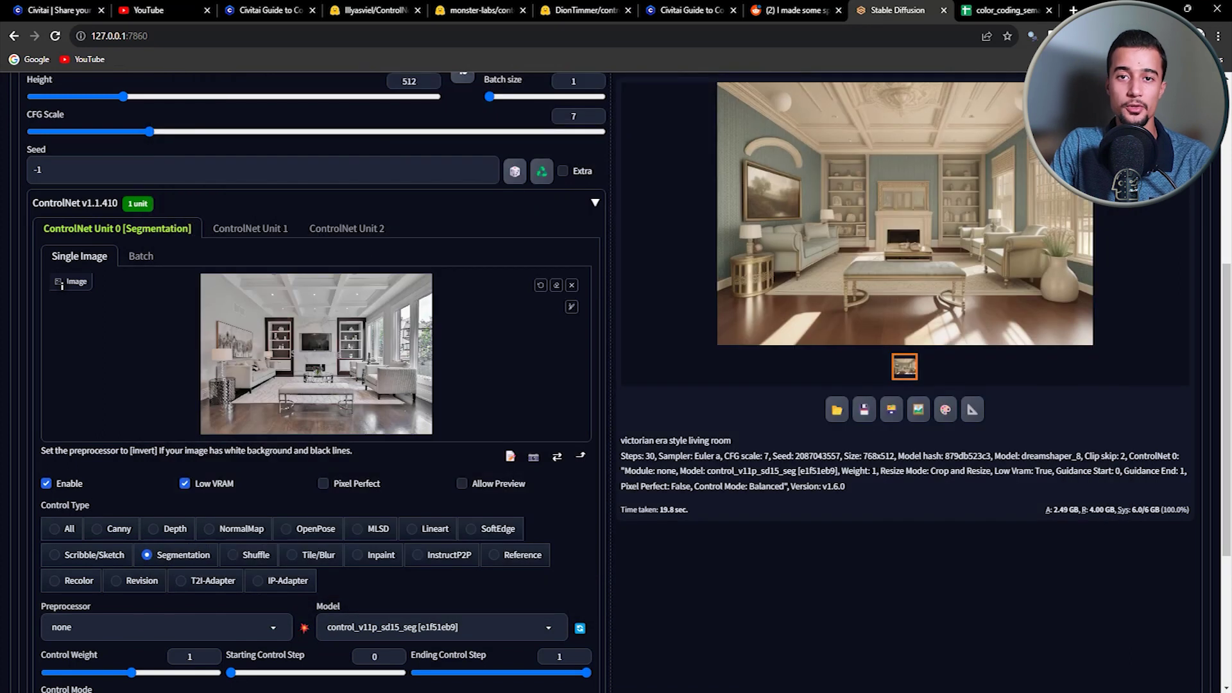
- Set ControlNet to MLSD with the mlsd preprocessor and preview the detected lines
left_click(383, 531)
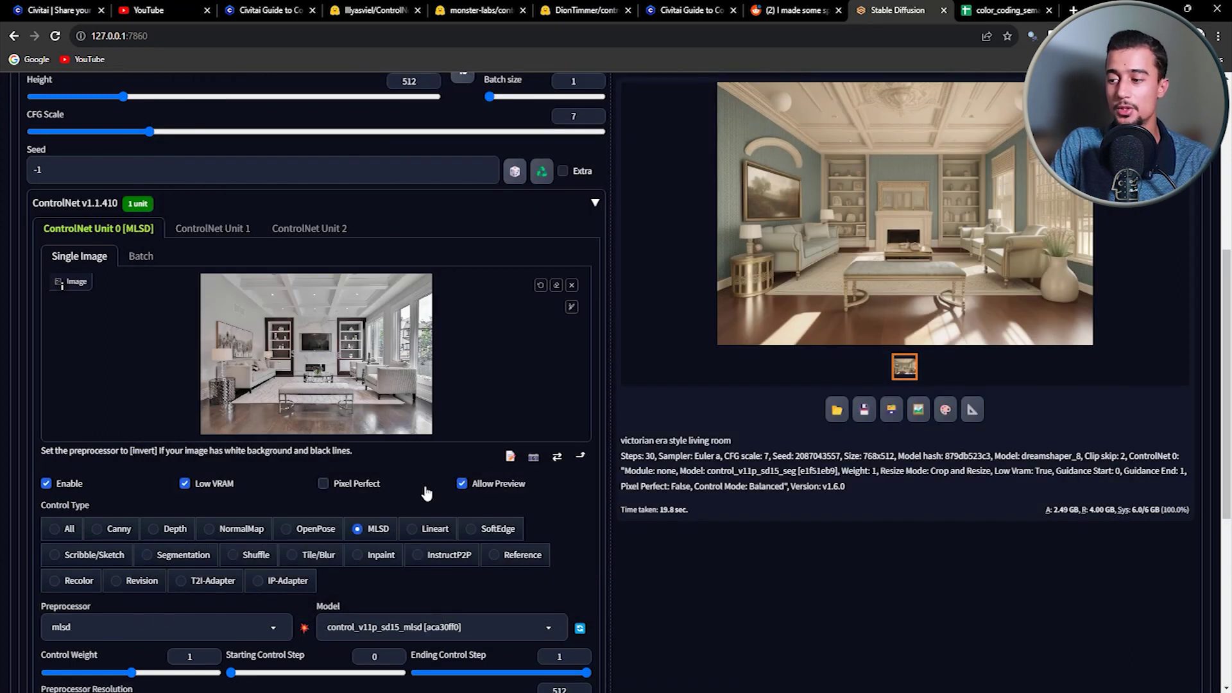
scroll(426, 493, "down", 1)
left_click(269, 627)
left_click(269, 562)
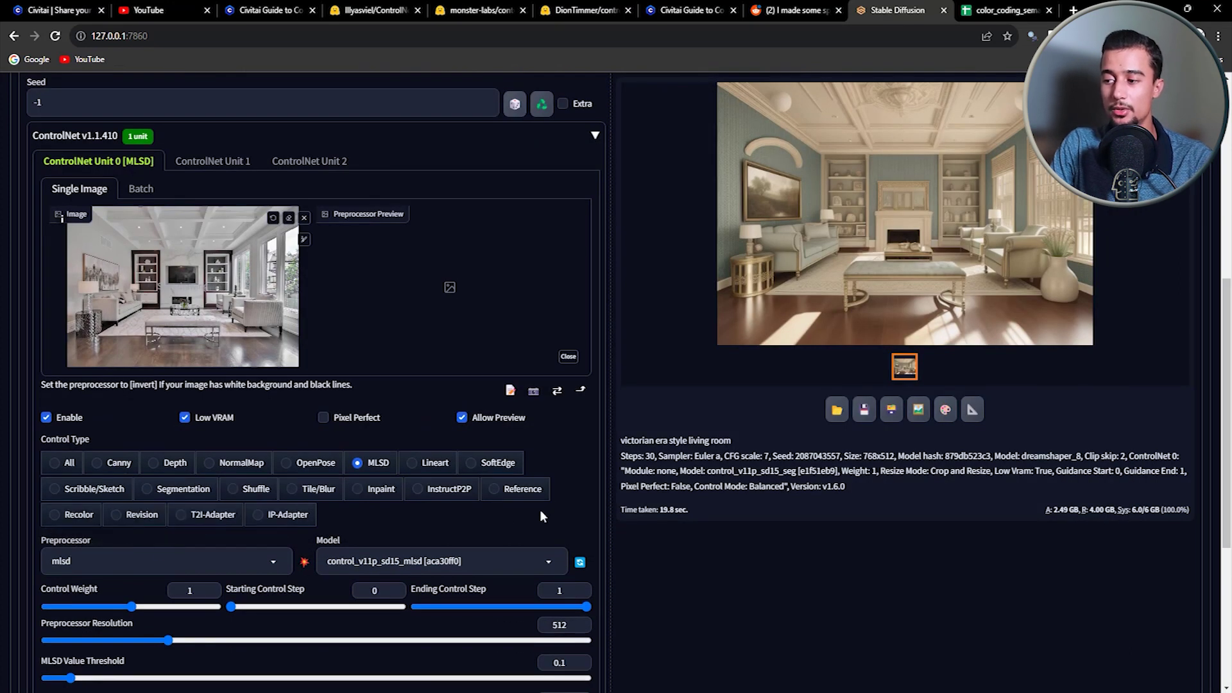
left_click(305, 563)
scroll(627, 487, "up", 7)
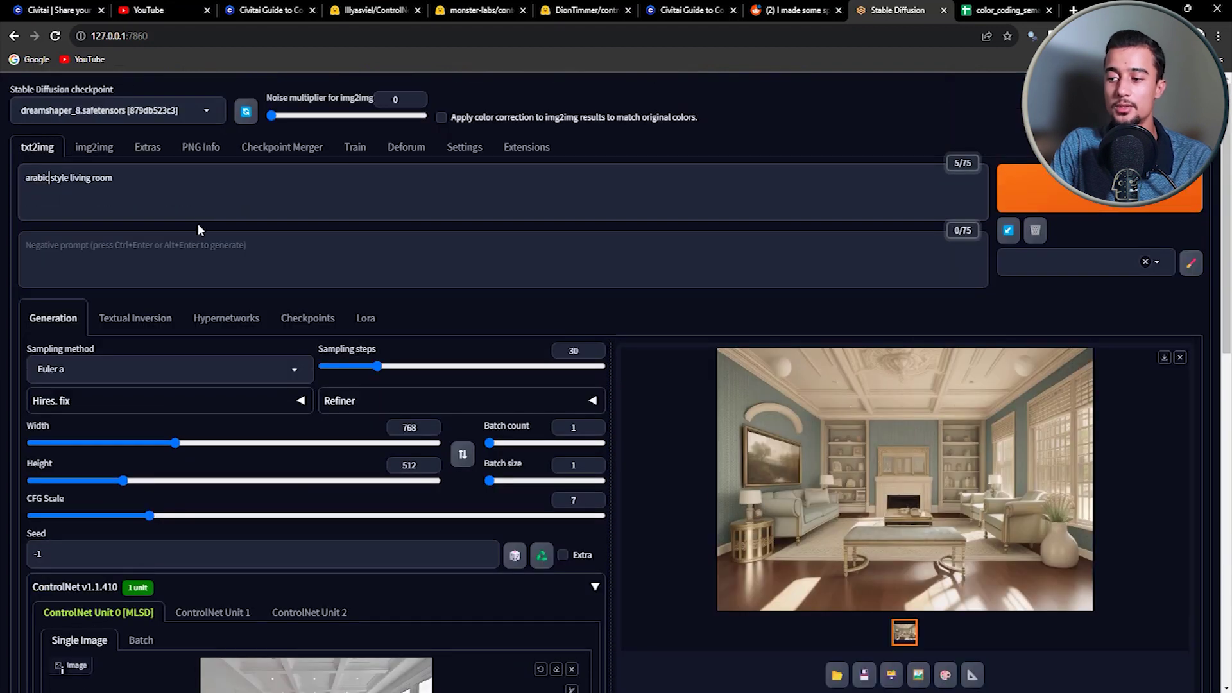
- Generate the 'arabic style living room' and review it full screen
left_click(1014, 190)
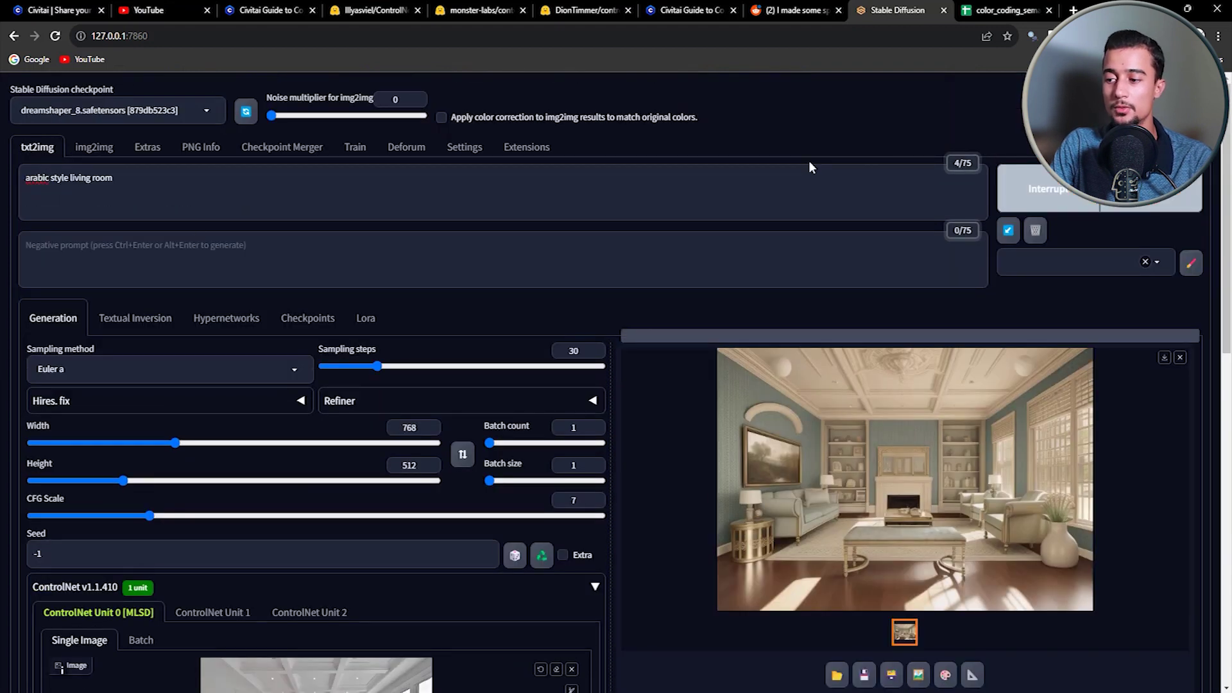
scroll(821, 269, "down", 1)
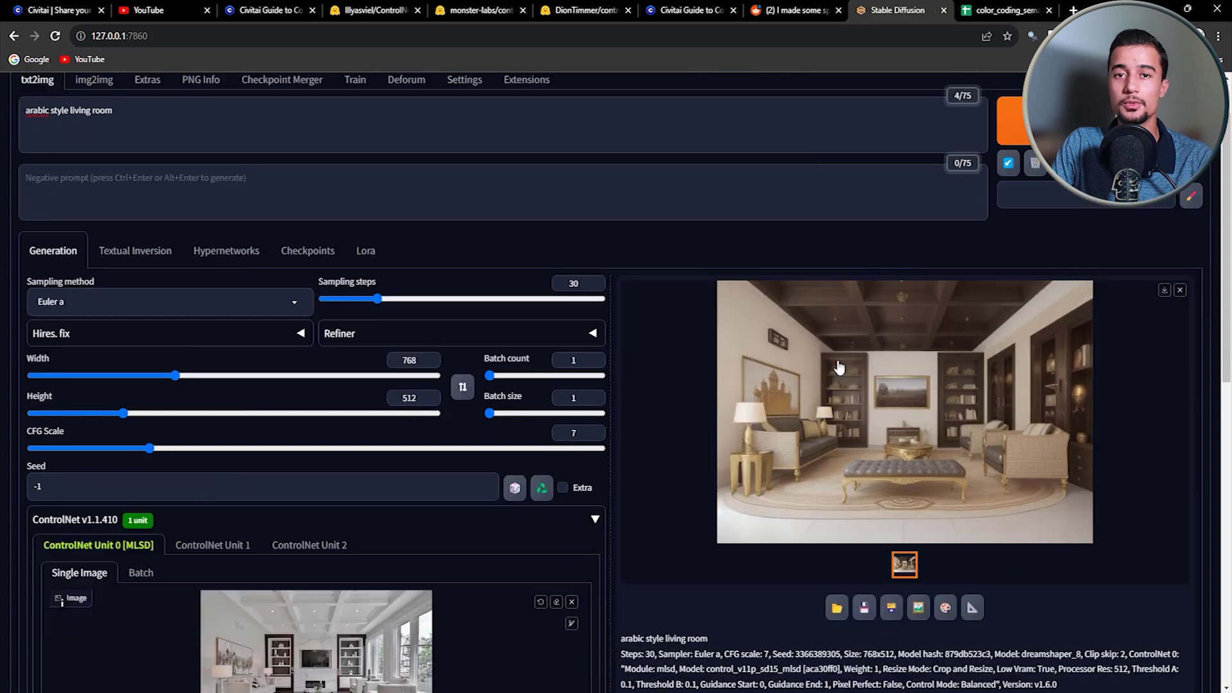
left_click(838, 366)
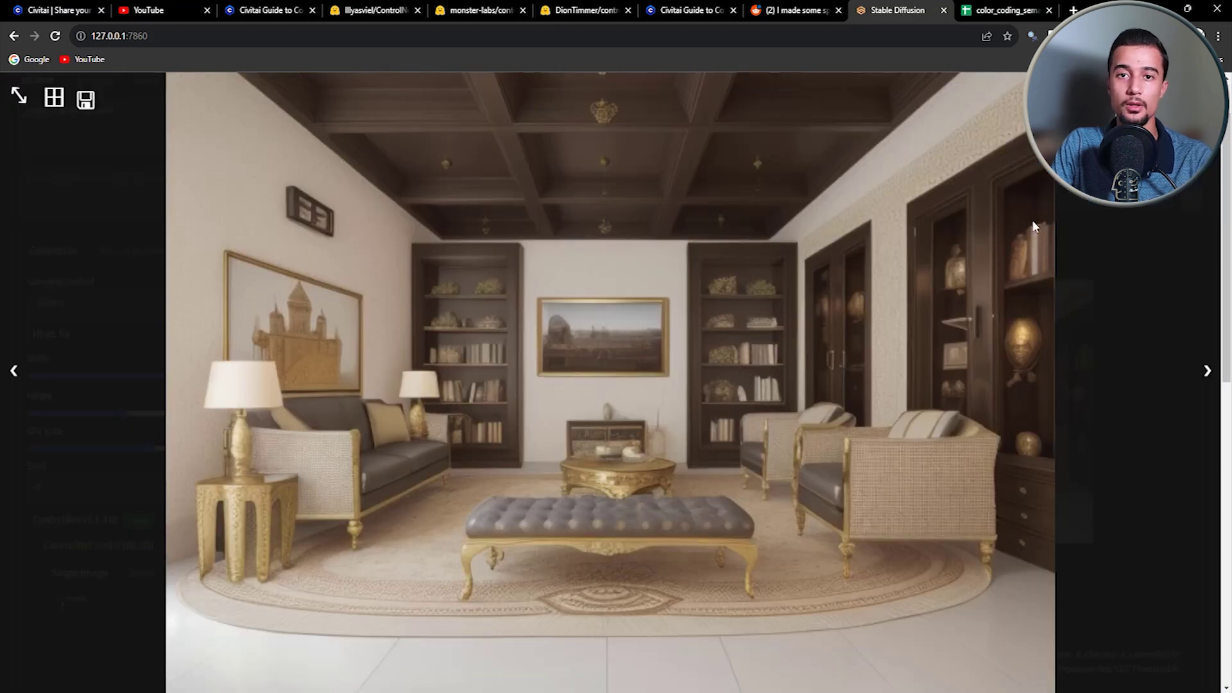
left_click(783, 351)
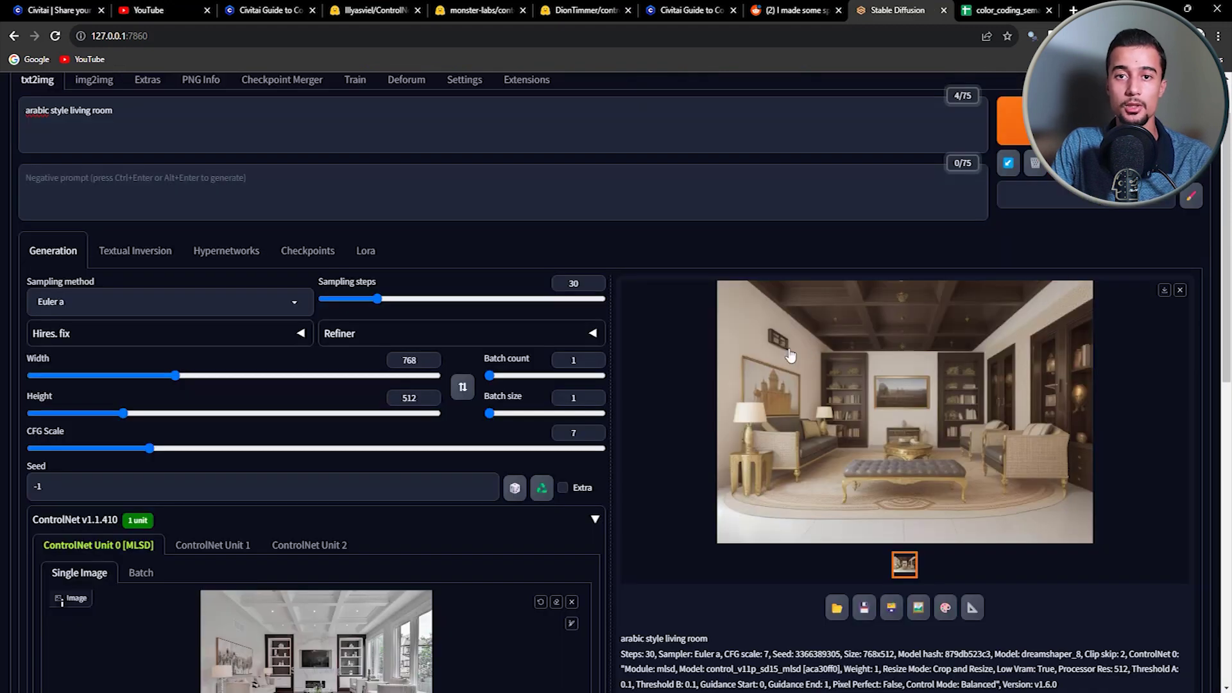
scroll(778, 349, "down", 4)
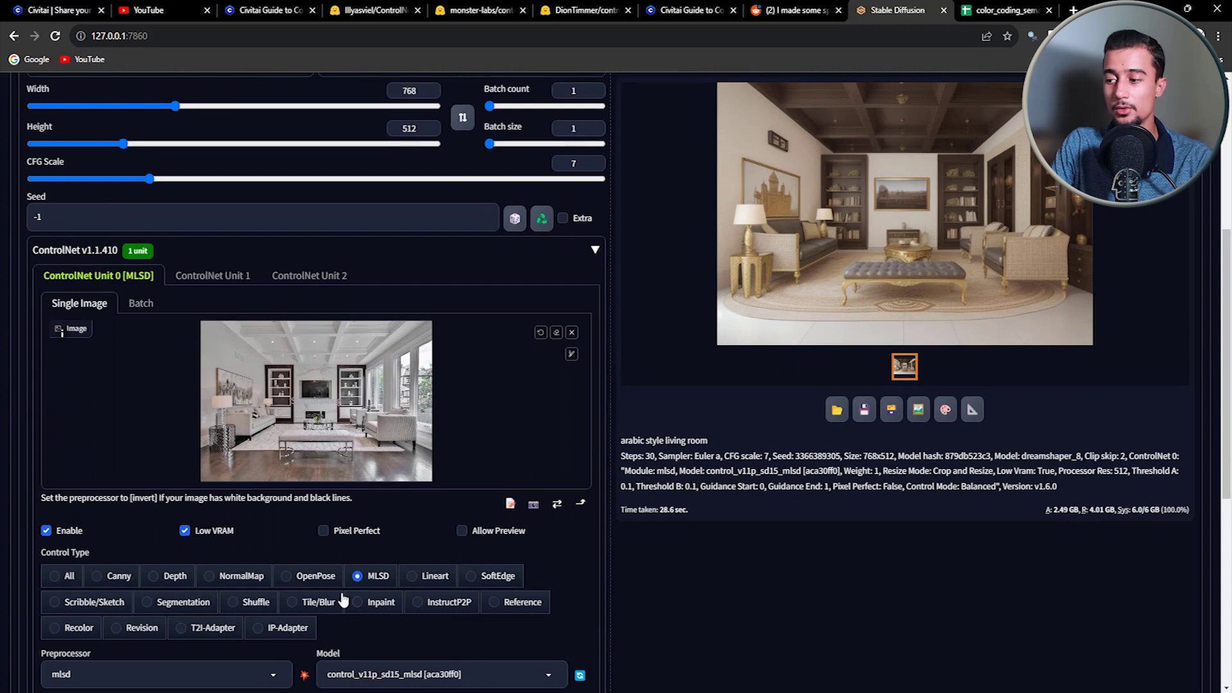
- Switch ControlNet to Depth and generate a 'leather style living room'
left_click(175, 578)
scroll(212, 258, "up", 5)
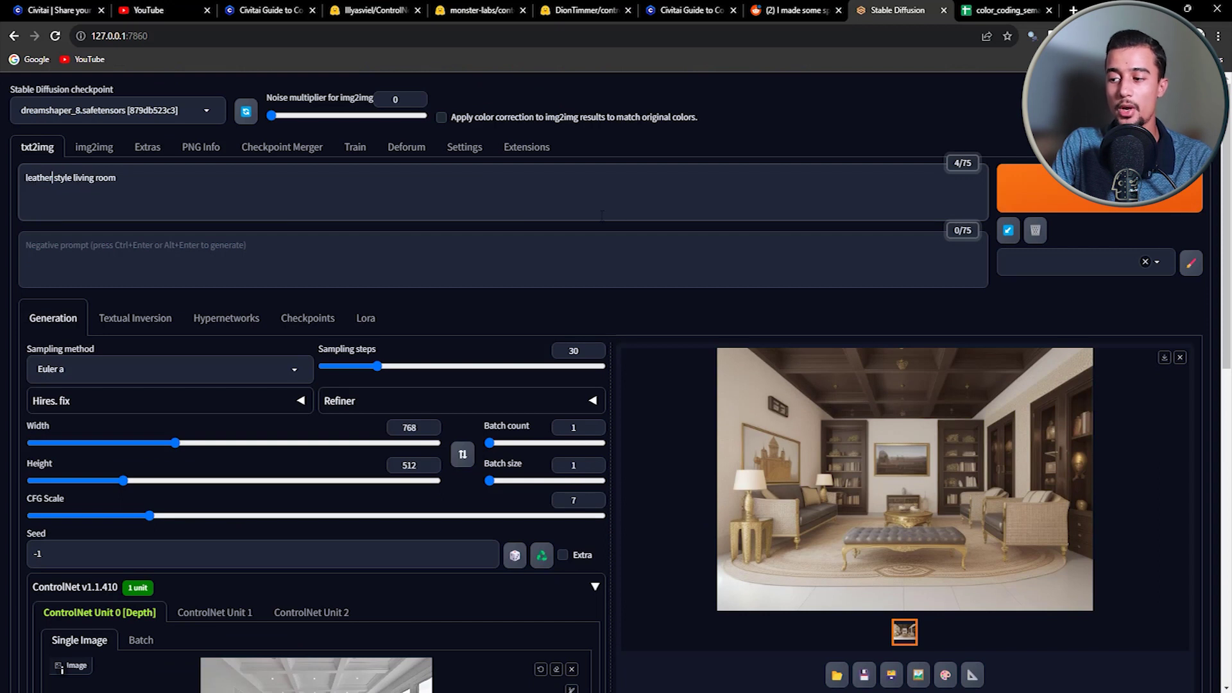
left_click(1095, 207)
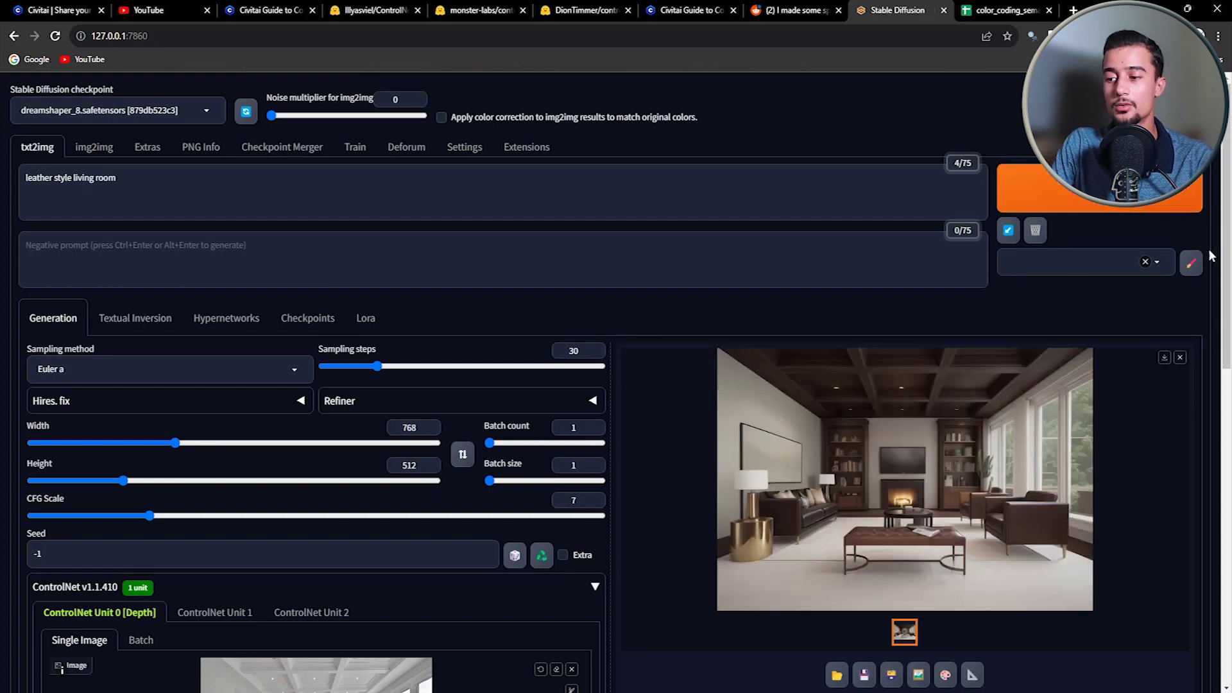
scroll(1097, 212, "down", 2)
scroll(184, 626, "down", 6)
scroll(184, 625, "up", 3)
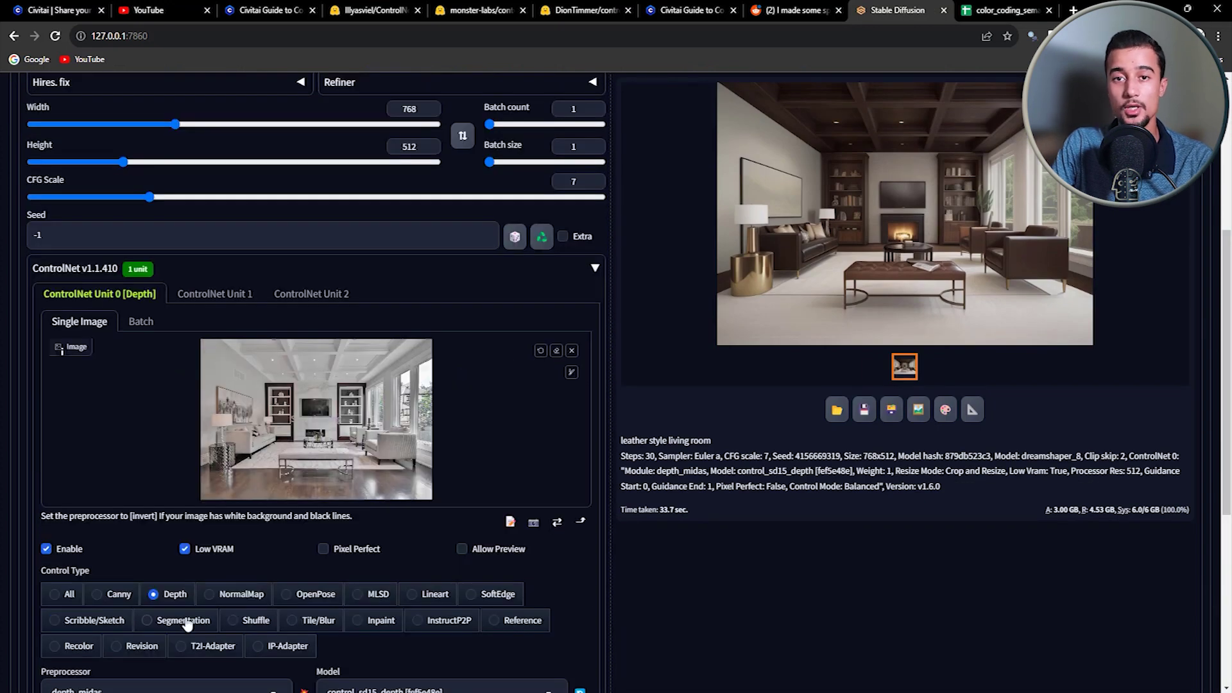
- Set ControlNet to IP-Adapter with the ip-adapter_clip_sd15 preprocessor
left_click(259, 646)
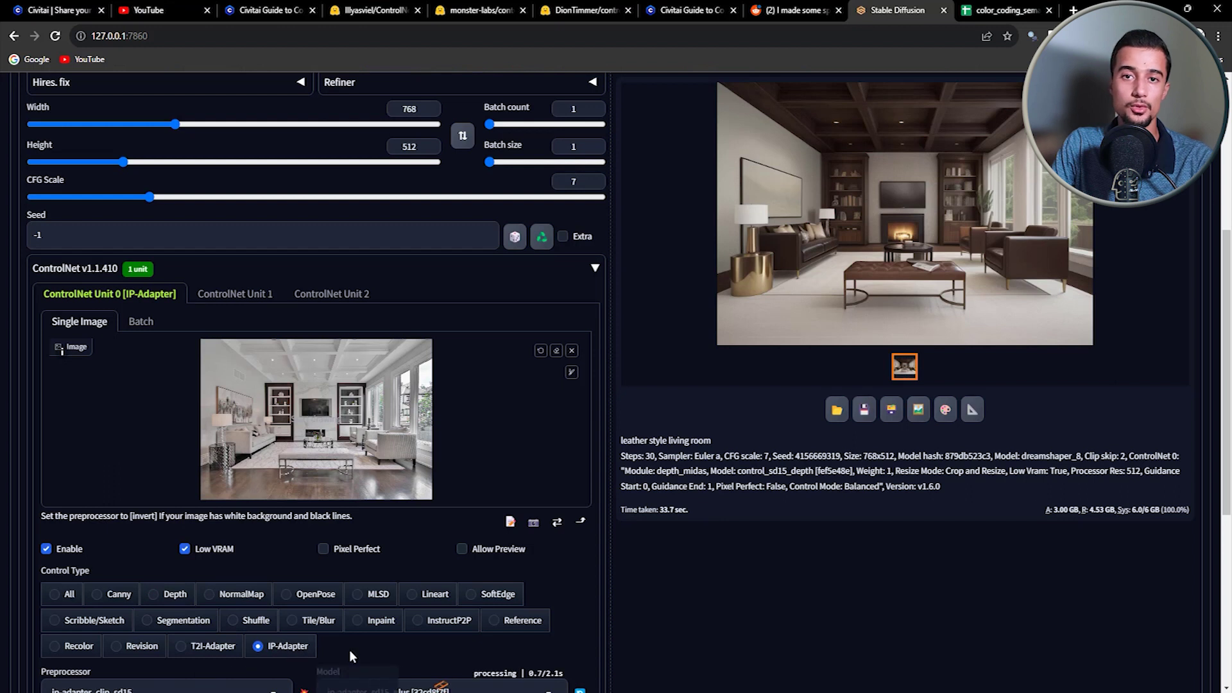
scroll(350, 652, "down", 2)
left_click(441, 565)
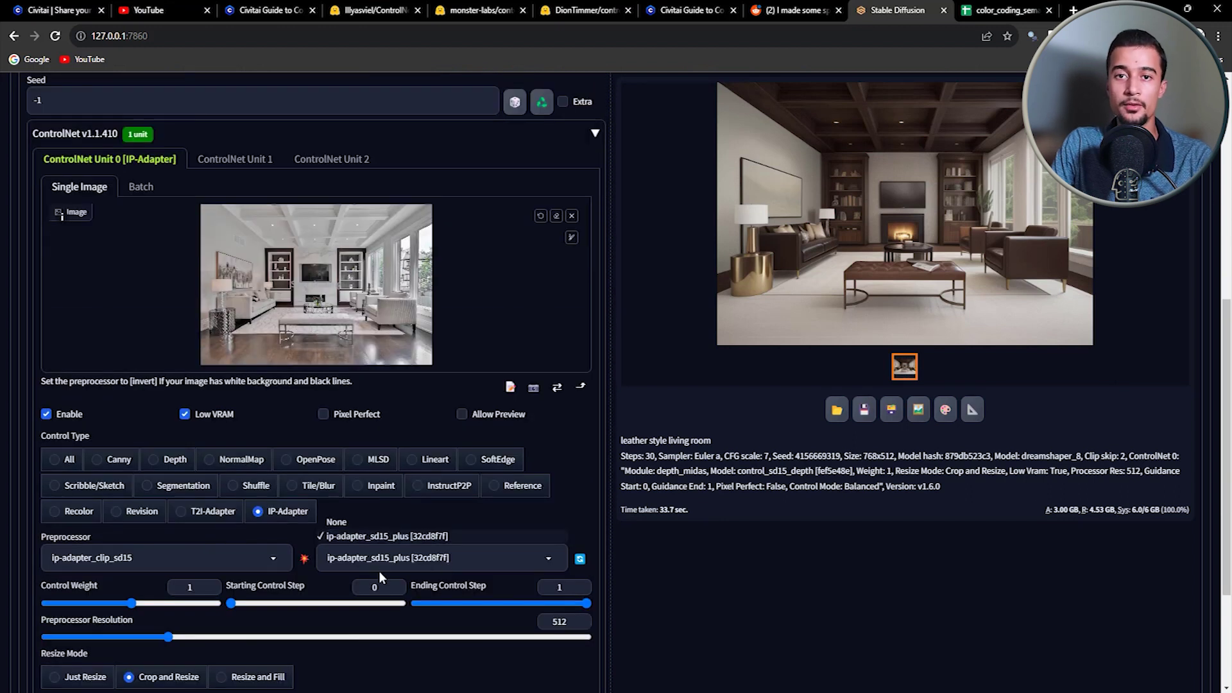
left_click(204, 556)
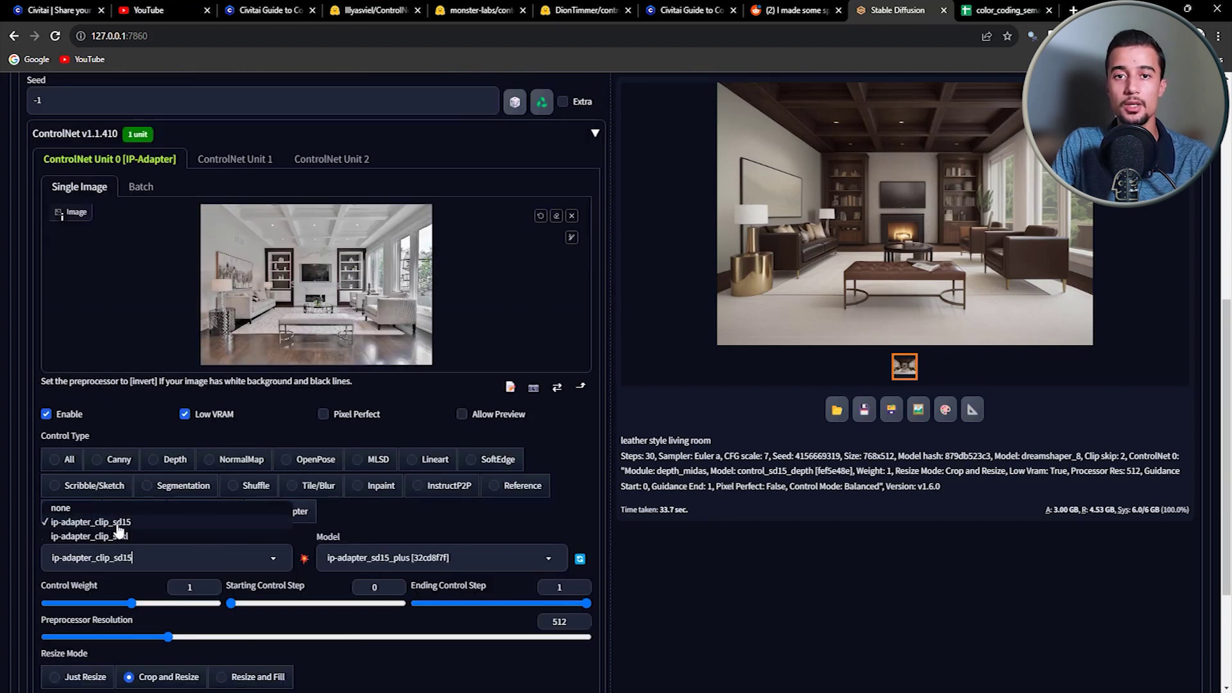
left_click(91, 522)
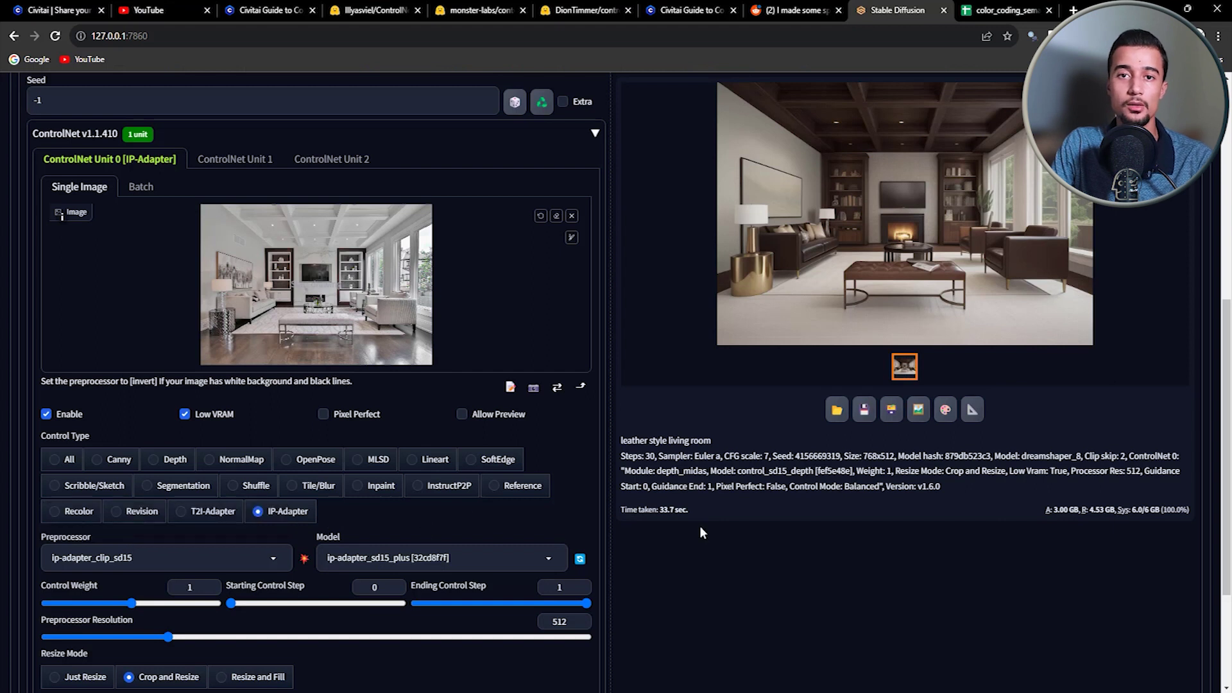
scroll(1126, 536, "up", 7)
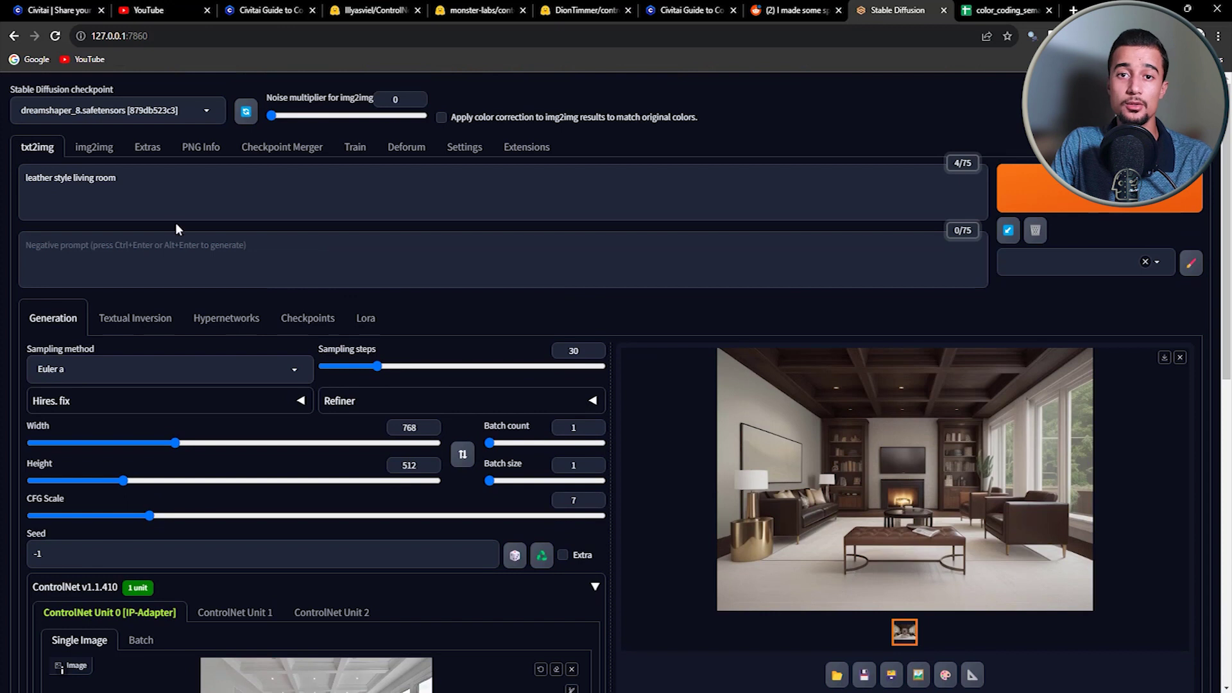
- Clear the prompt and generate an image from the reference photo alone
left_click(178, 212)
key("ctrl+a")
key("BackSpace")
key("ctrl+Return")
scroll(623, 202, "down", 3)
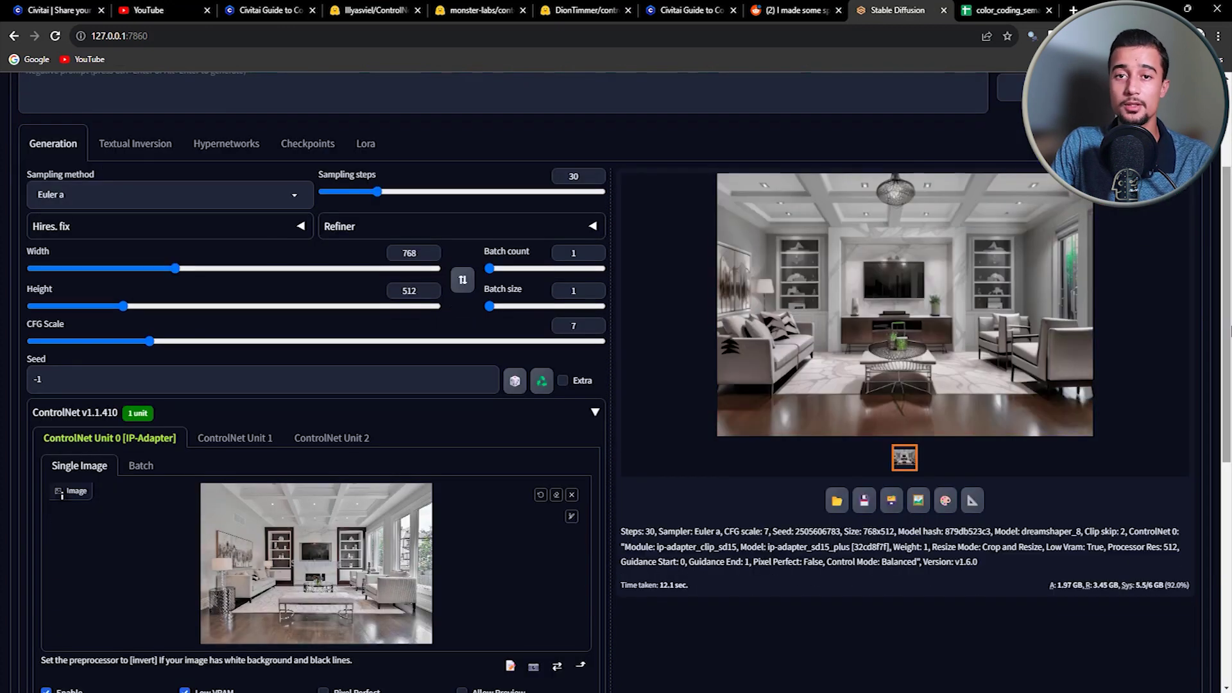
scroll(1010, 405, "up", 2)
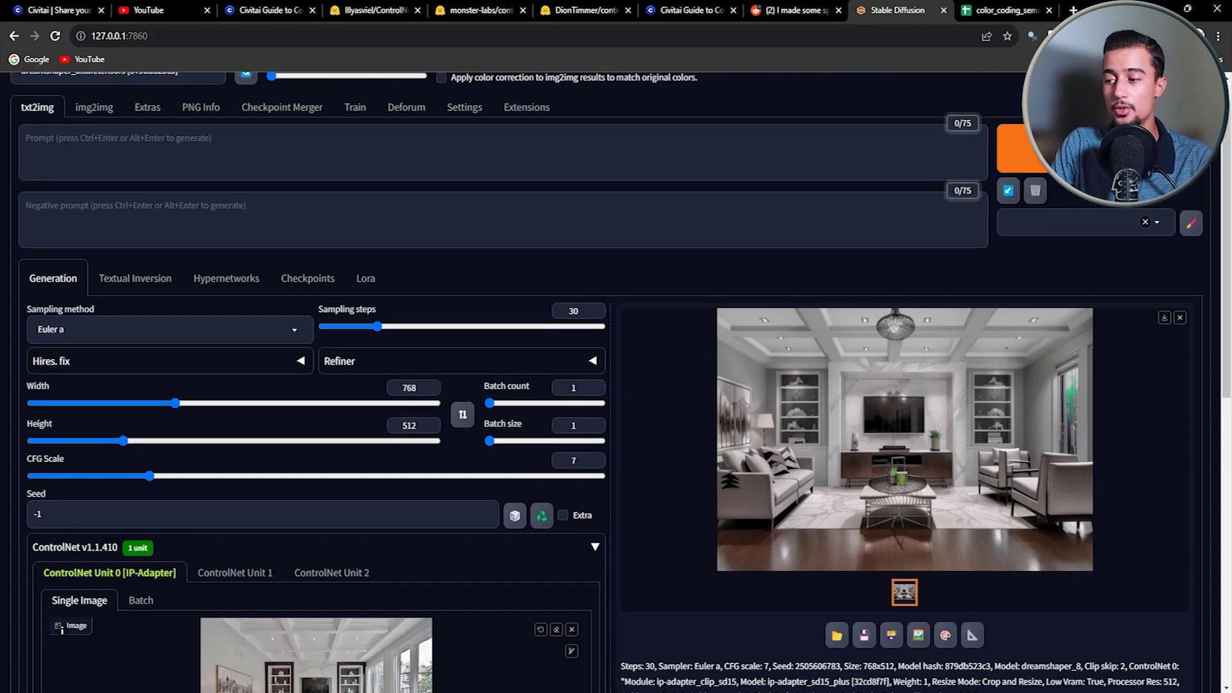
scroll(122, 559, "down", 7)
scroll(122, 559, "up", 7)
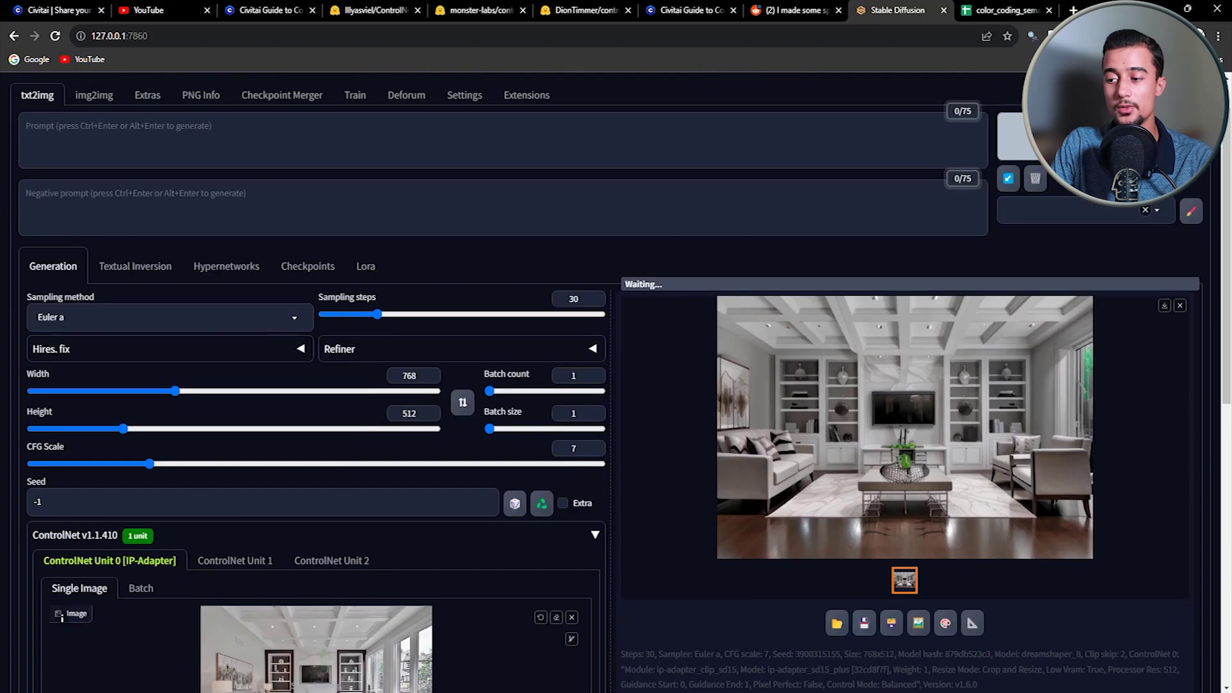
scroll(1214, 407, "down", 6)
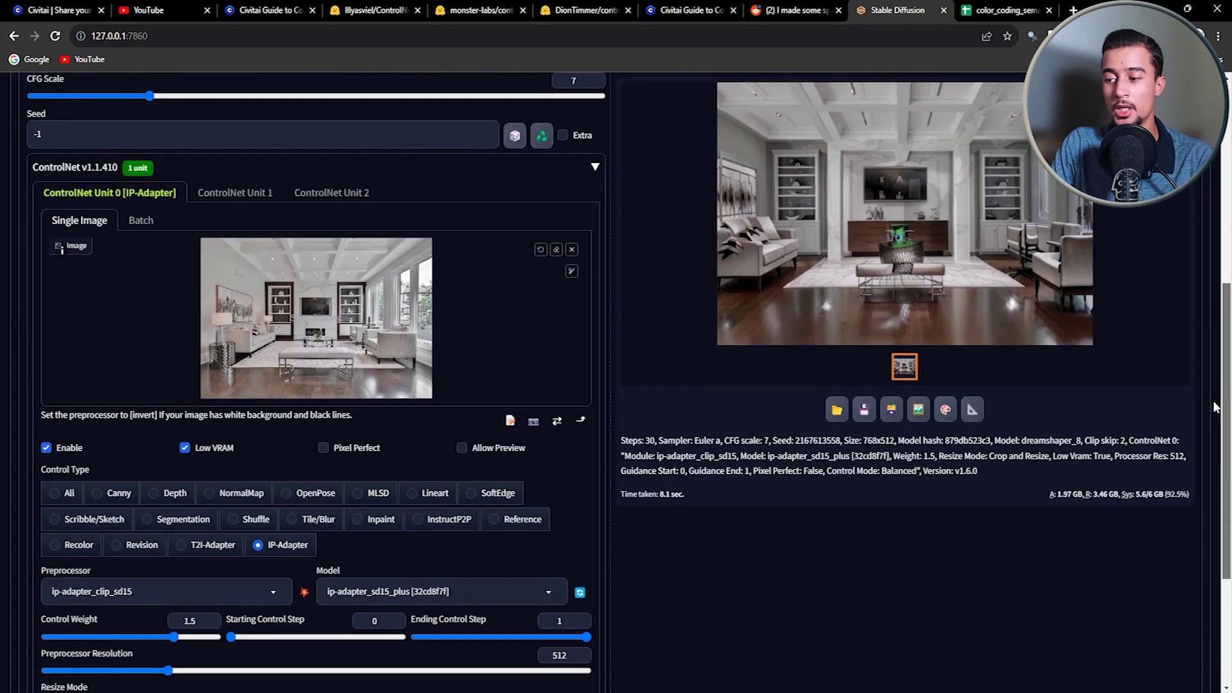
scroll(1215, 407, "up", 3)
scroll(160, 558, "down", 4)
scroll(737, 573, "up", 6)
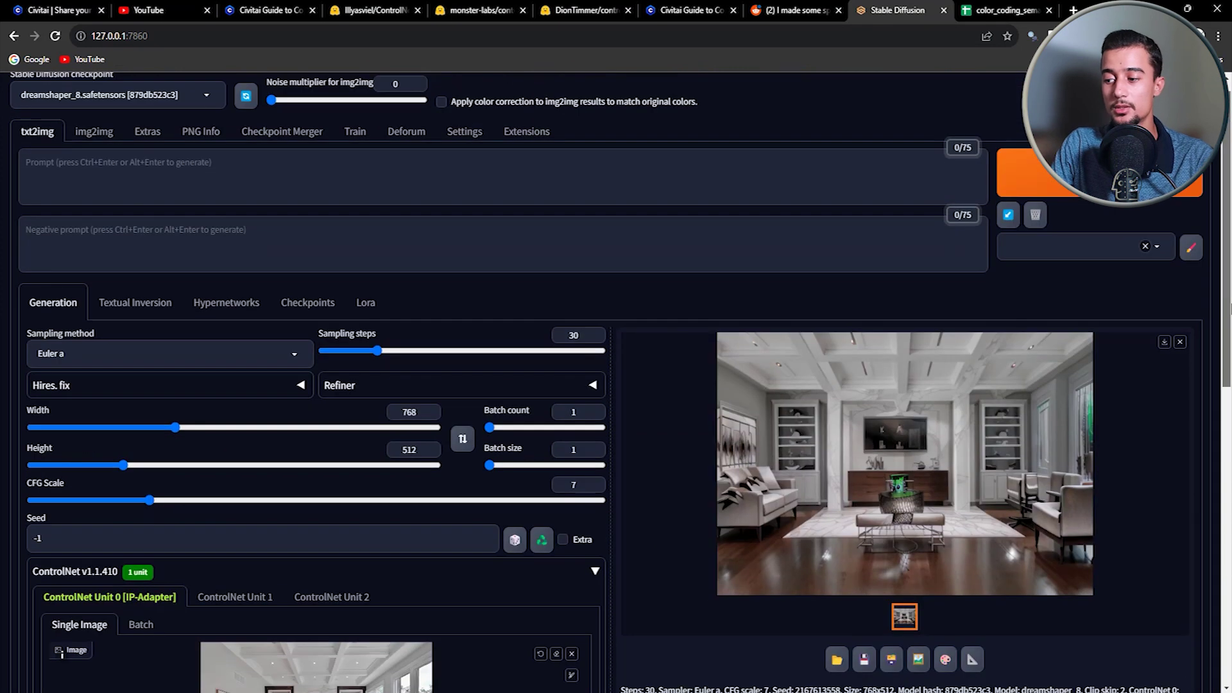
scroll(737, 573, "down", 3)
scroll(738, 573, "up", 3)
scroll(738, 385, "up", 1)
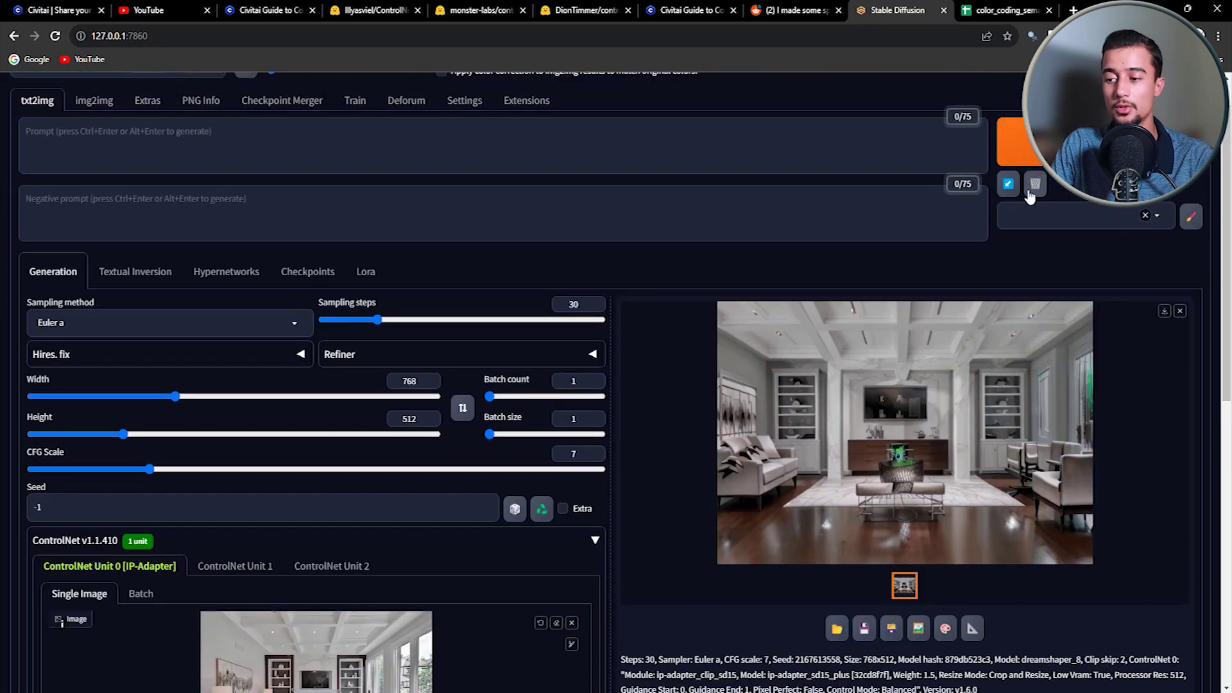
- Generate four living rooms with decoration items, a lazy boy chair and rocking chairs
left_click(1026, 141)
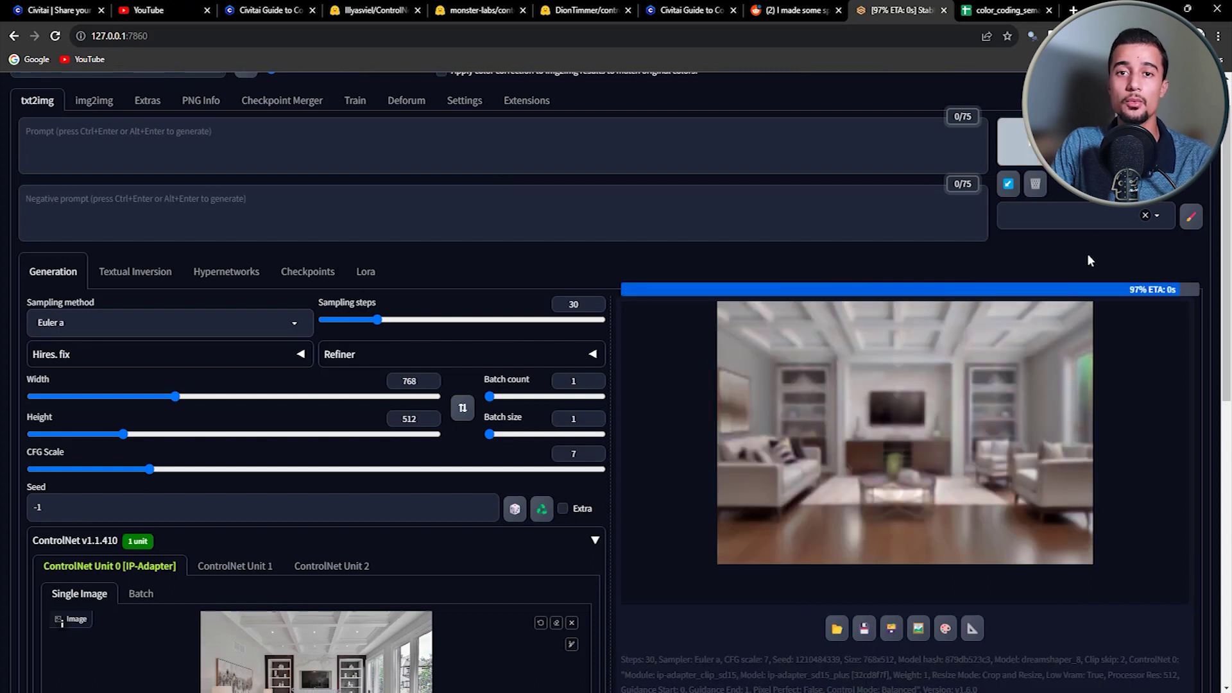
scroll(1015, 259, "up", 1)
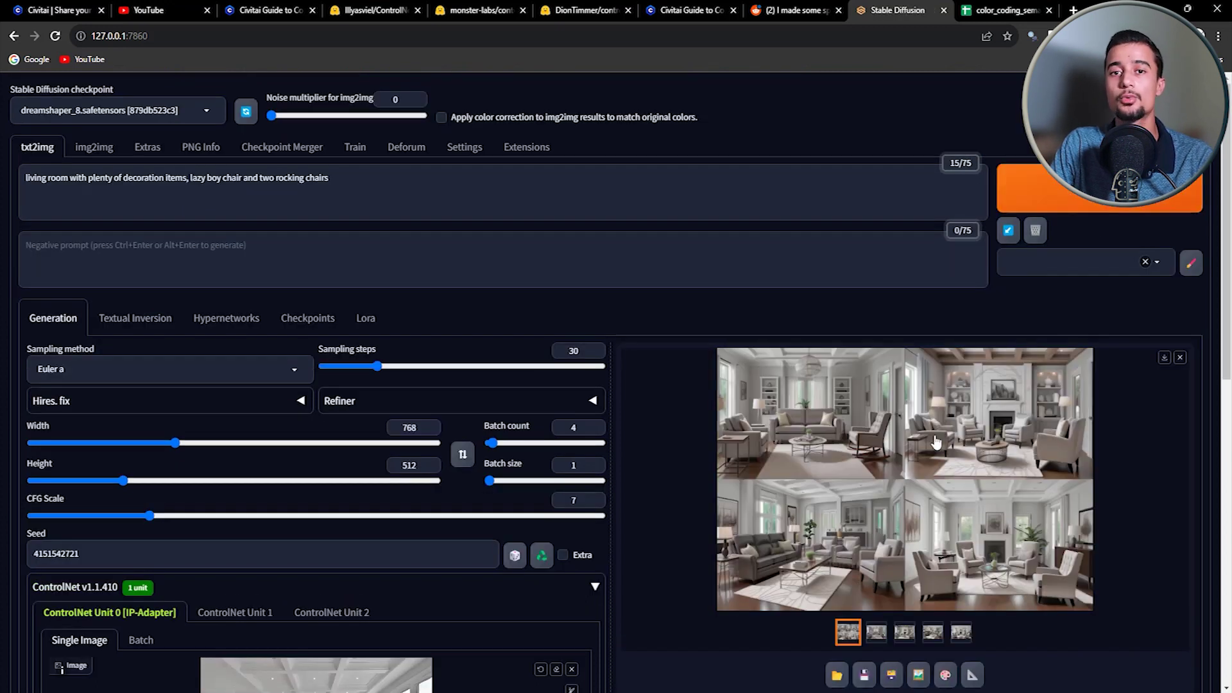
left_click(863, 471)
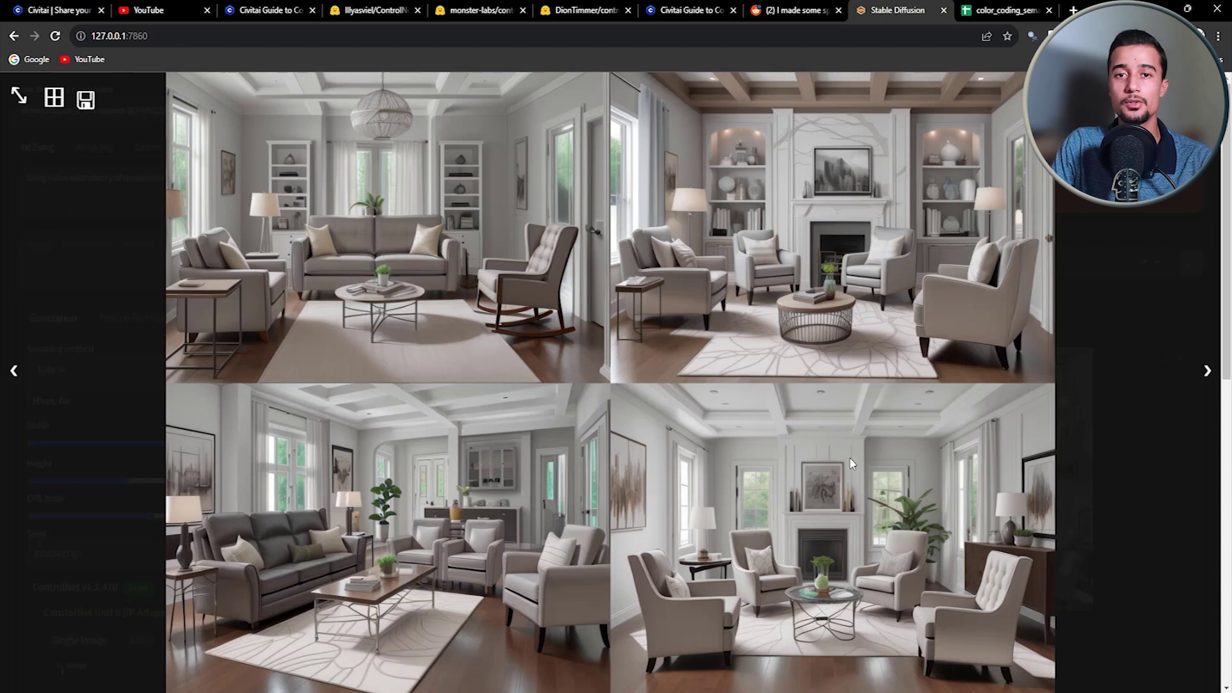
- Remove the current ControlNet reference image and clear the prompt
left_click(846, 462)
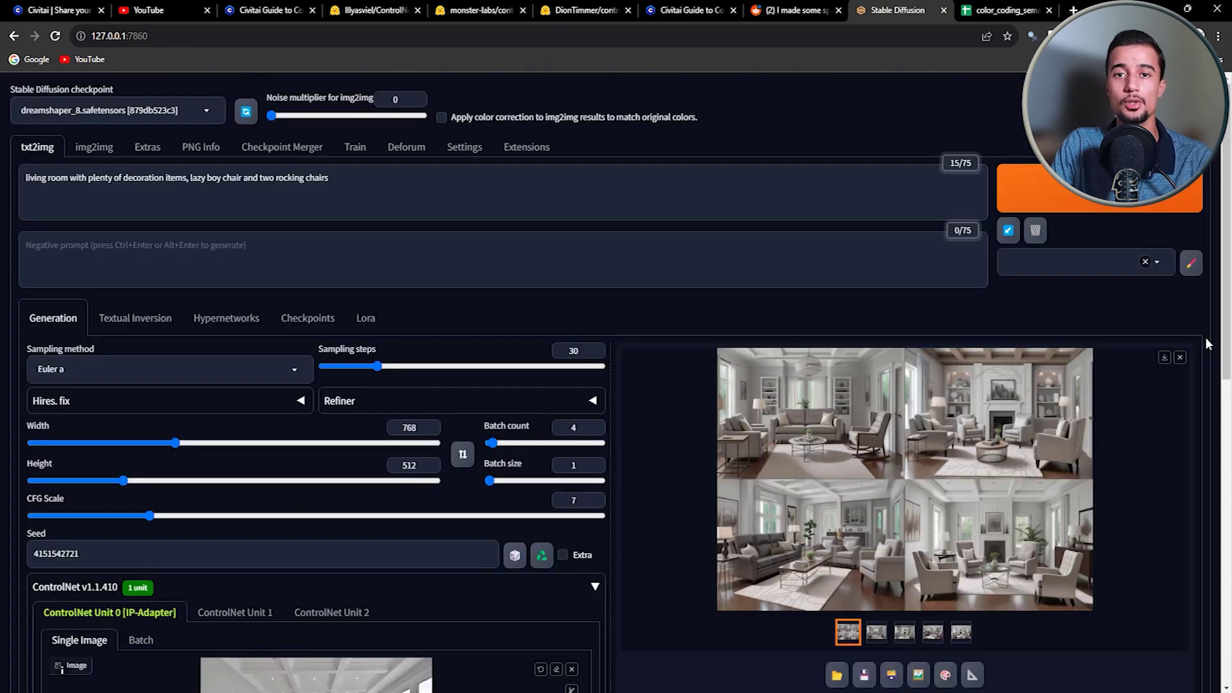
scroll(1207, 344, "down", 4)
left_click(572, 441)
left_click(314, 507)
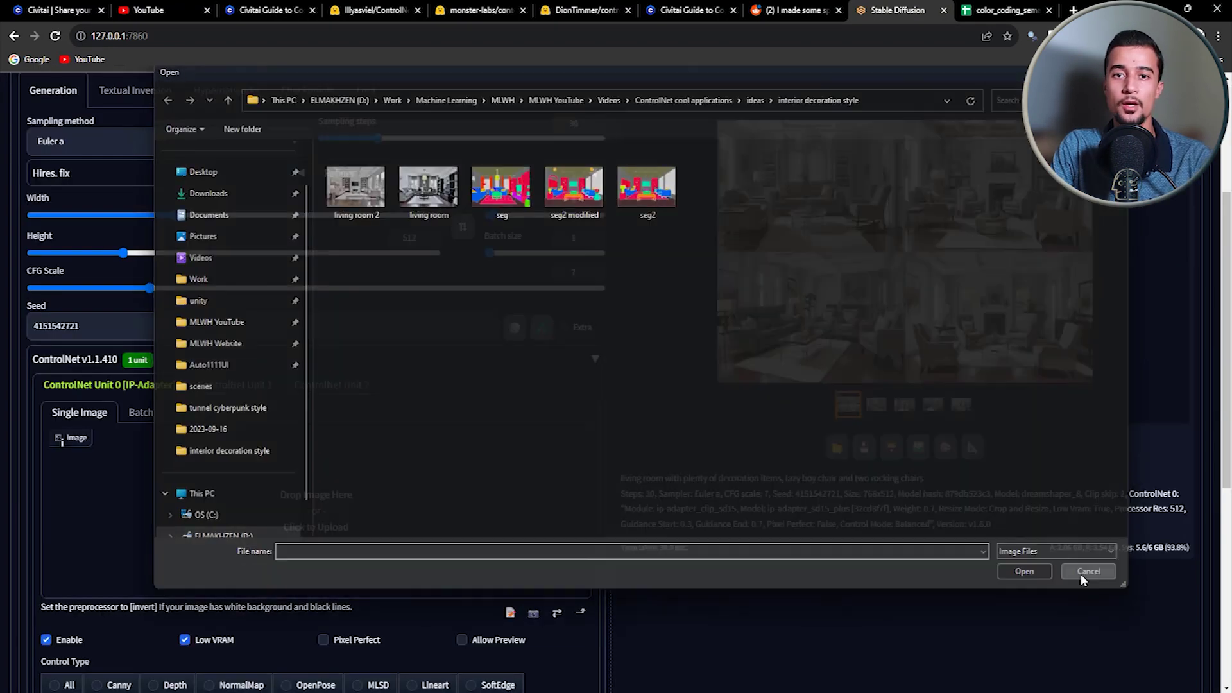
left_click(1088, 570)
scroll(629, 466, "up", 4)
key("ctrl+a")
key("BackSpace")
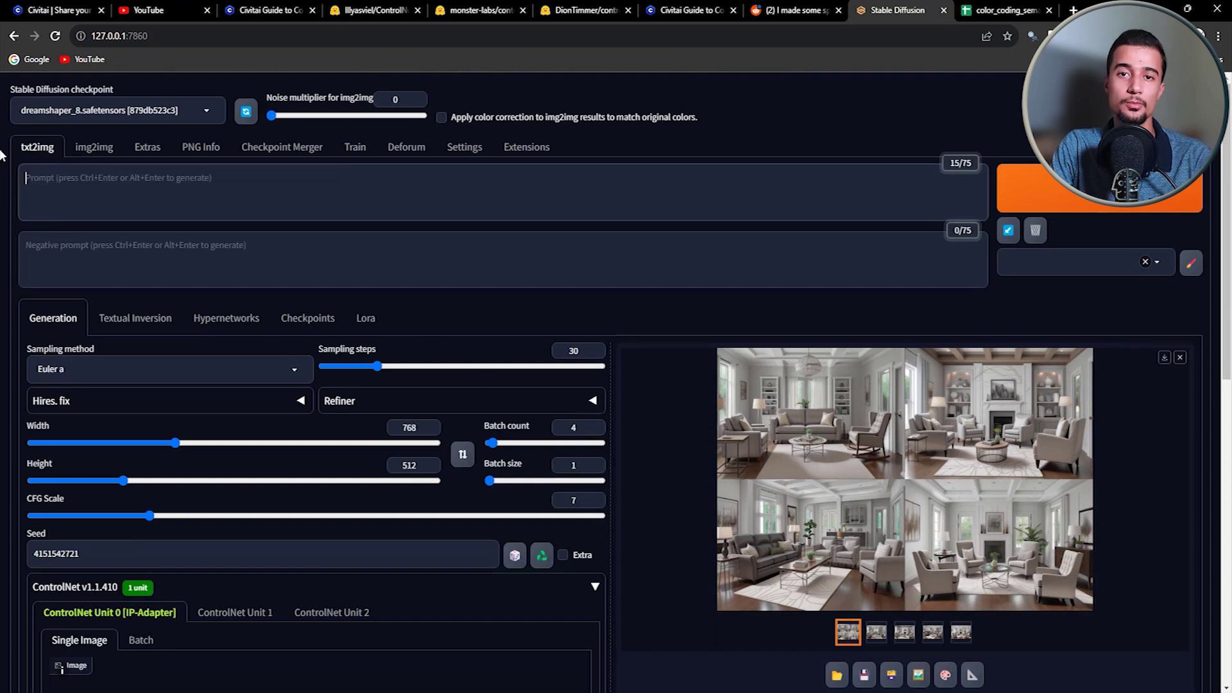
- Load 'nike logo' from the ideas folder as the ControlNet reference image
scroll(356, 449, "down", 3)
left_click(357, 518)
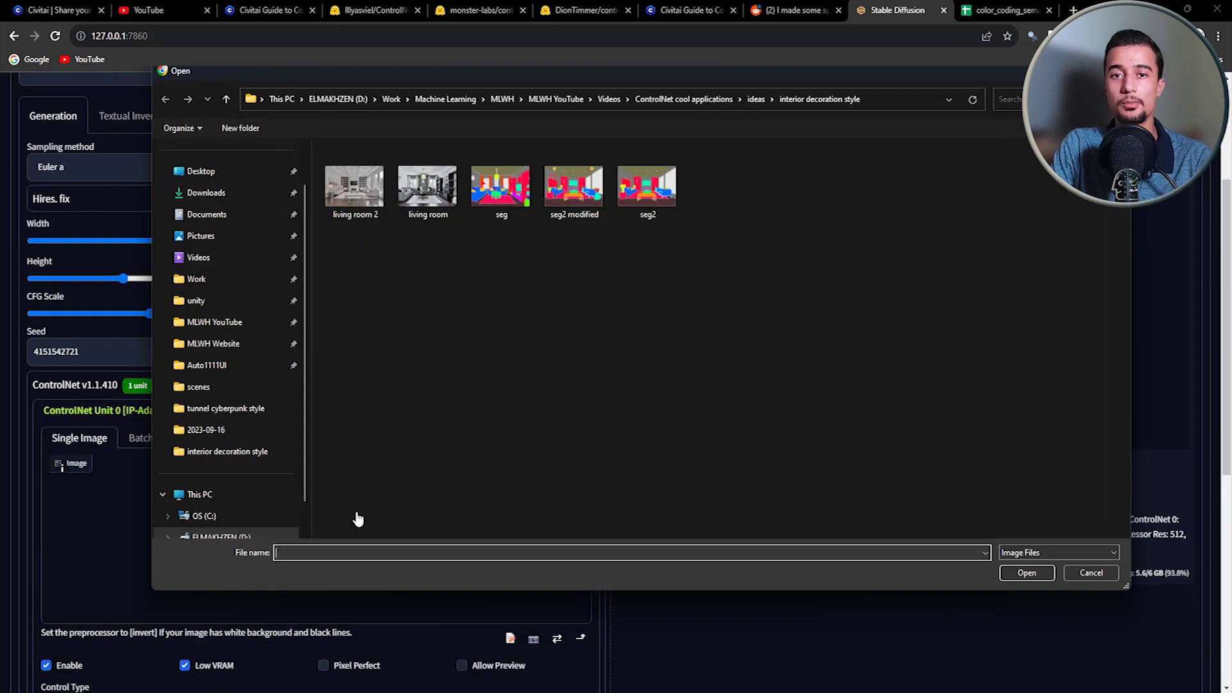
left_click(755, 99)
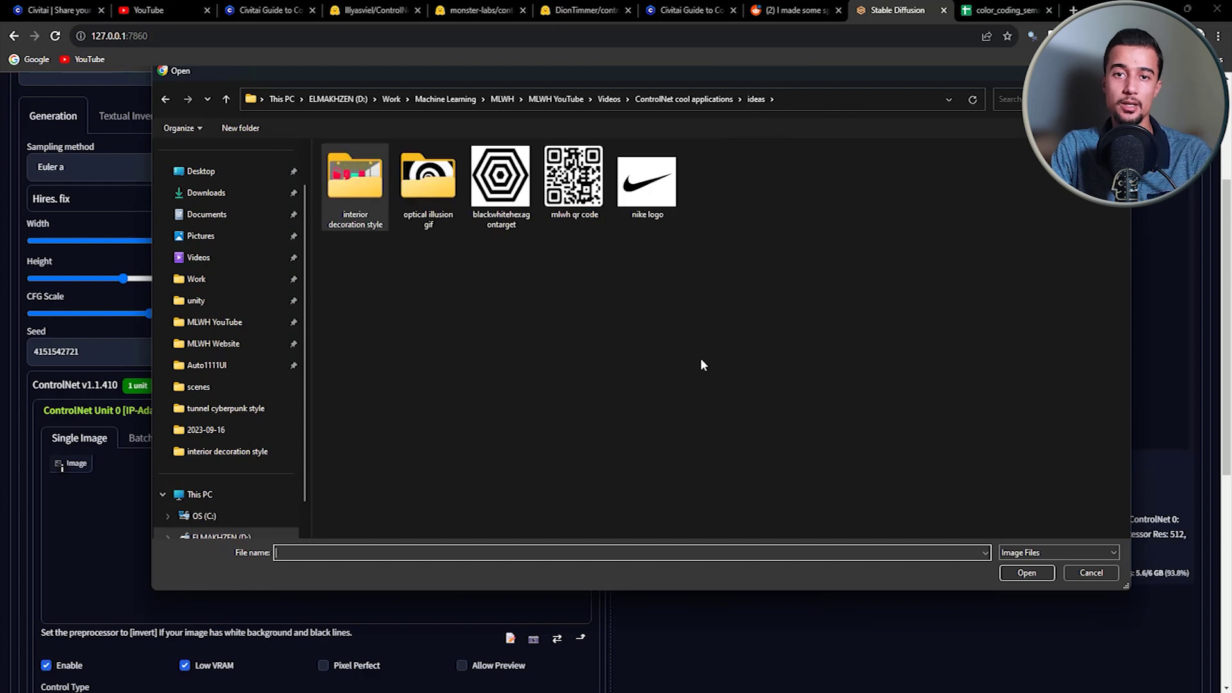
double_click(661, 203)
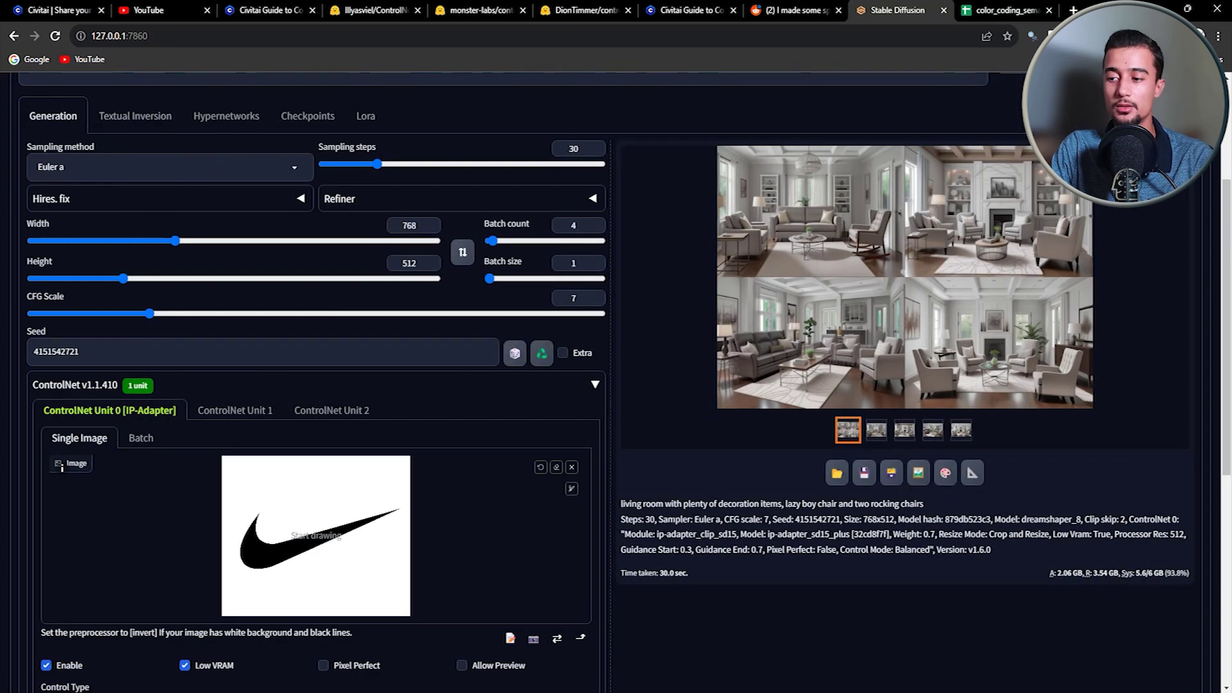
scroll(167, 257, "up", 3)
left_click(158, 215)
type("aerial view of a tropical island with coconut trees and few yachts around")
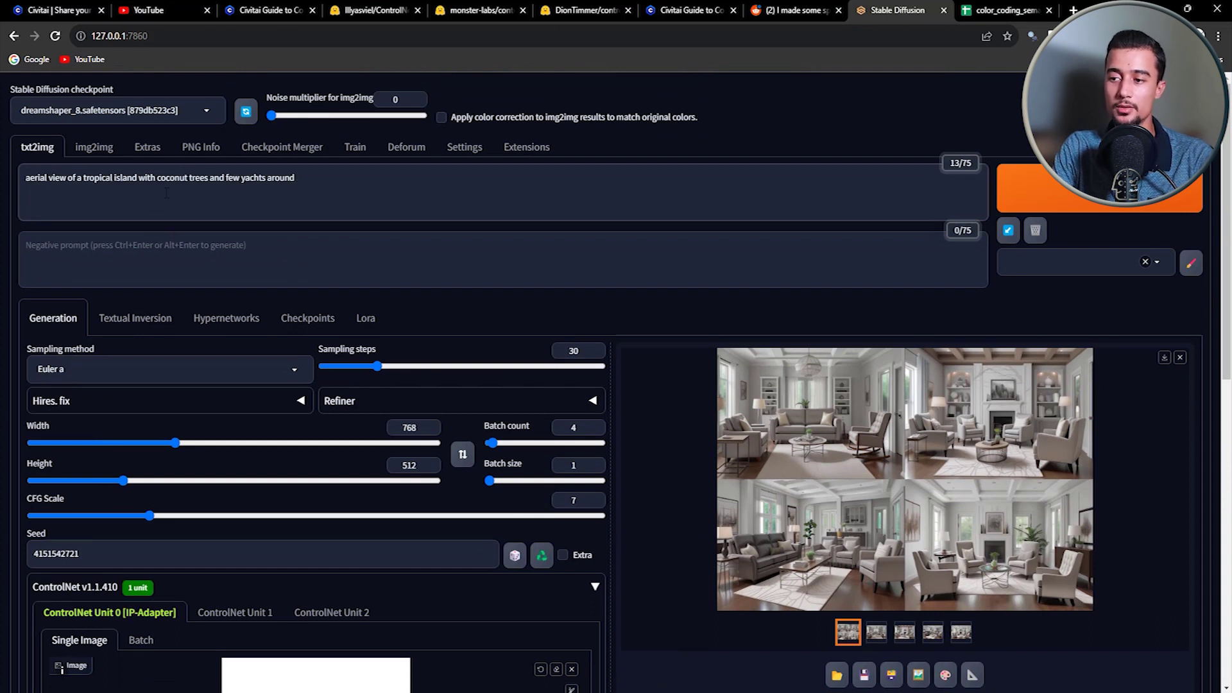
left_click(176, 252)
type("EasyNegative, By bad artist, BadDream")
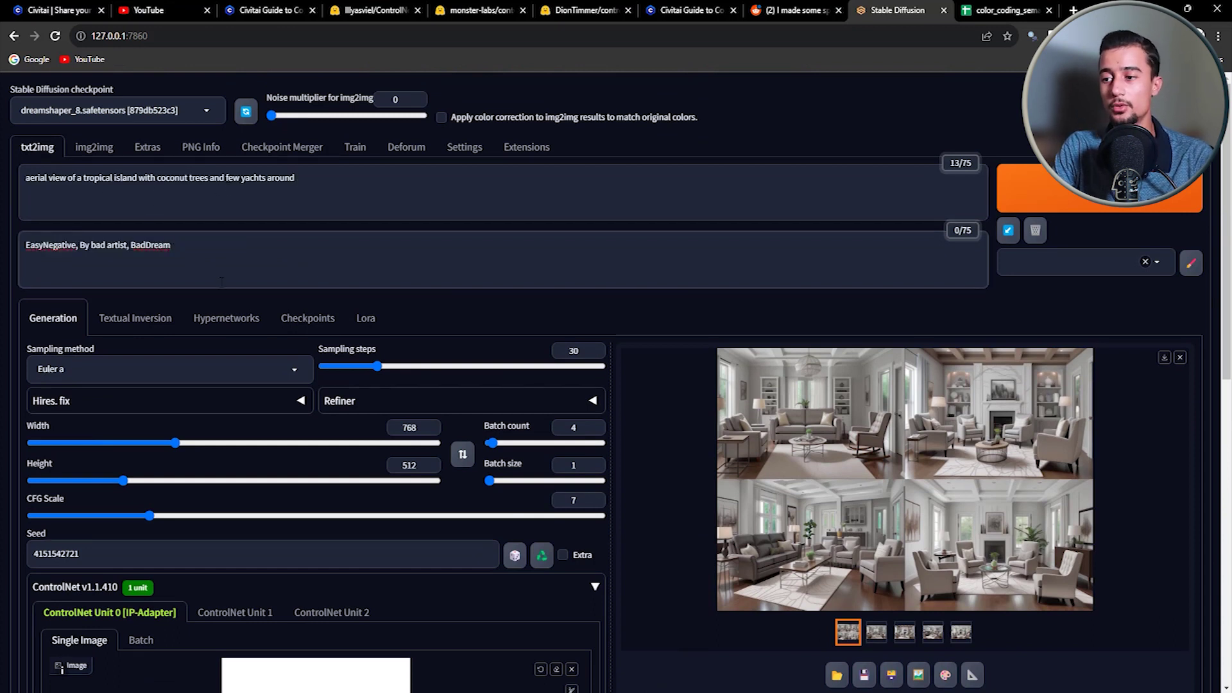
double_click(122, 556)
key("ctrl+v")
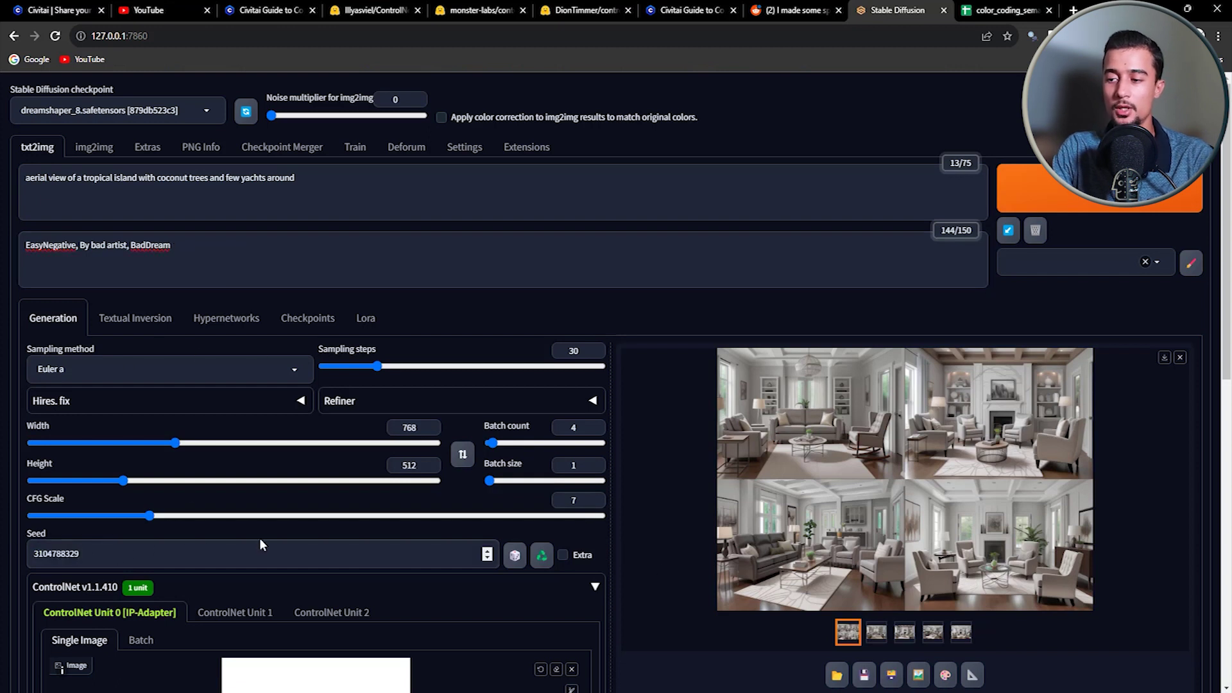
scroll(385, 455, "down", 2)
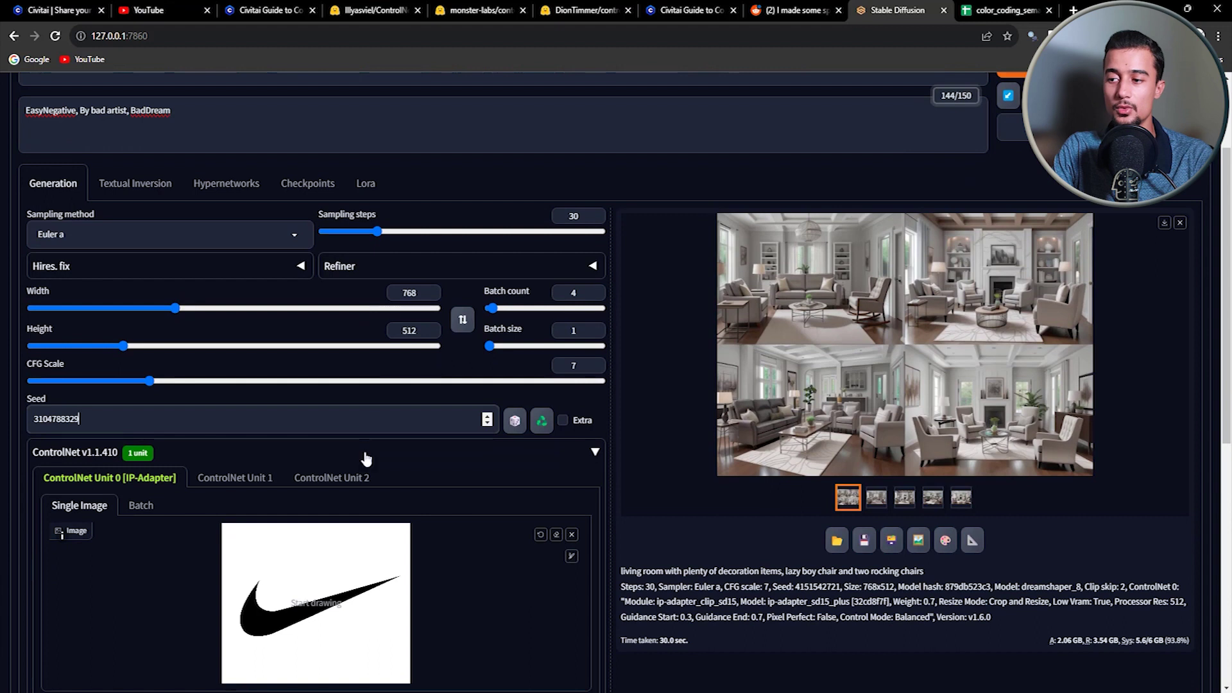
scroll(364, 458, "down", 7)
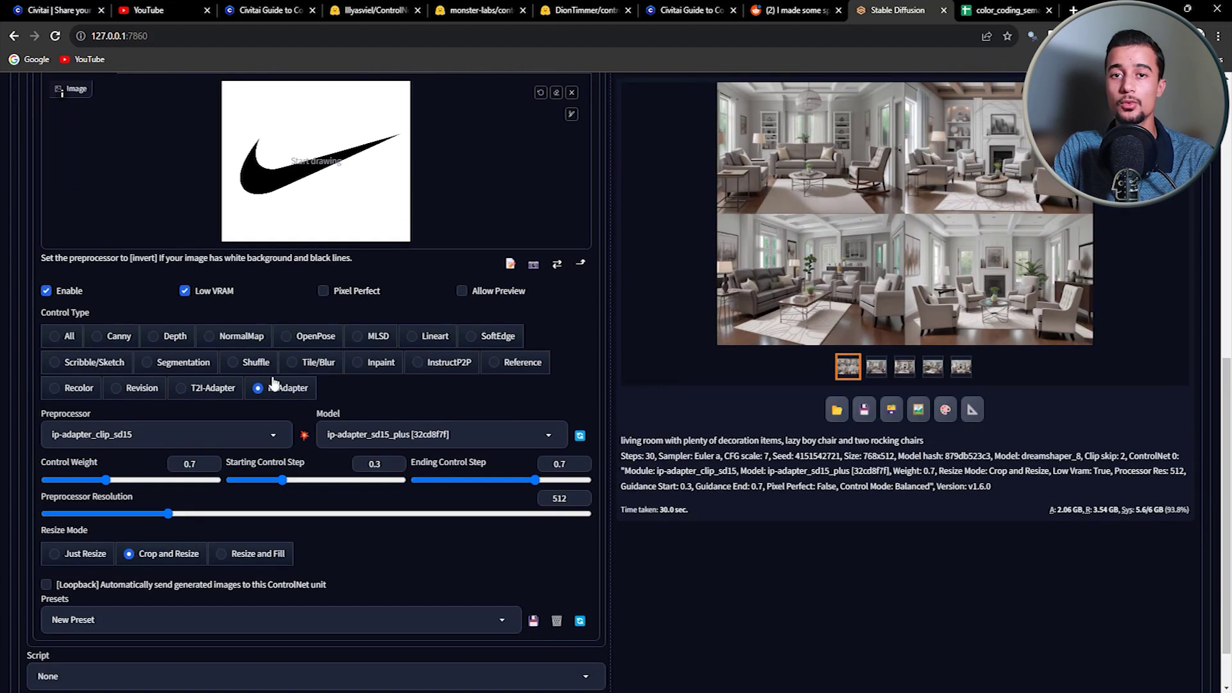
- Use Canny control at weight 1, steps 0 to 1, and generate the tropical island images
left_click(119, 341)
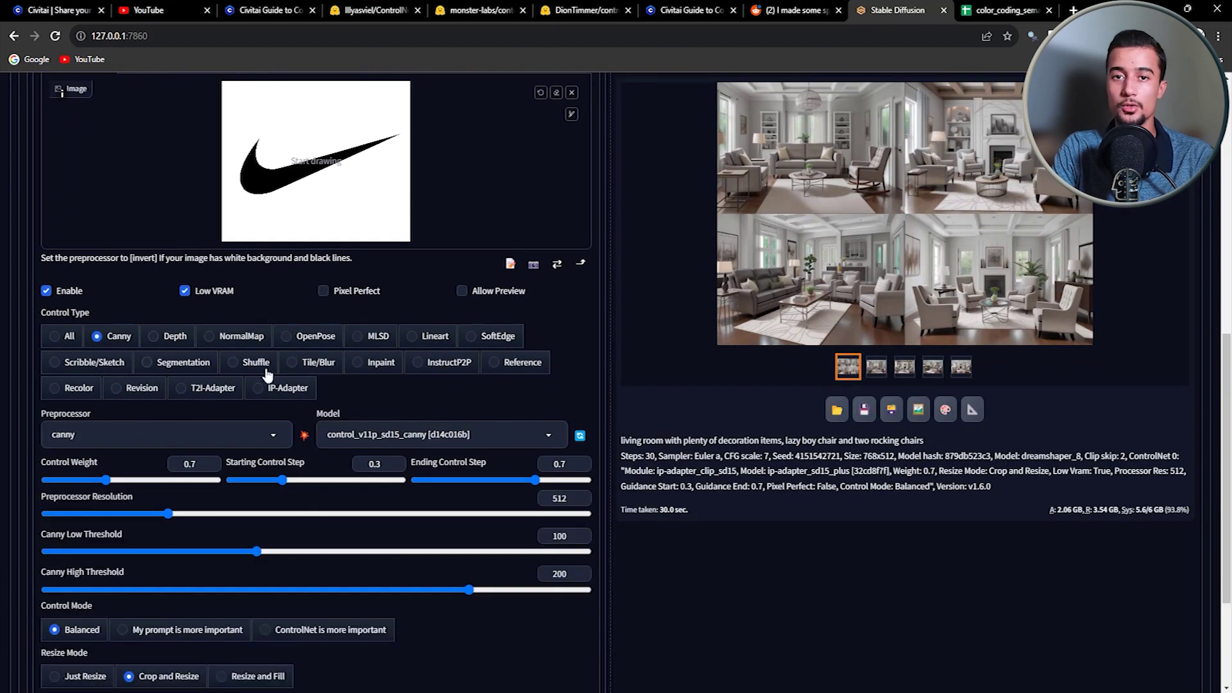
left_click_drag(123, 481, 134, 481)
left_click_drag(283, 480, 217, 488)
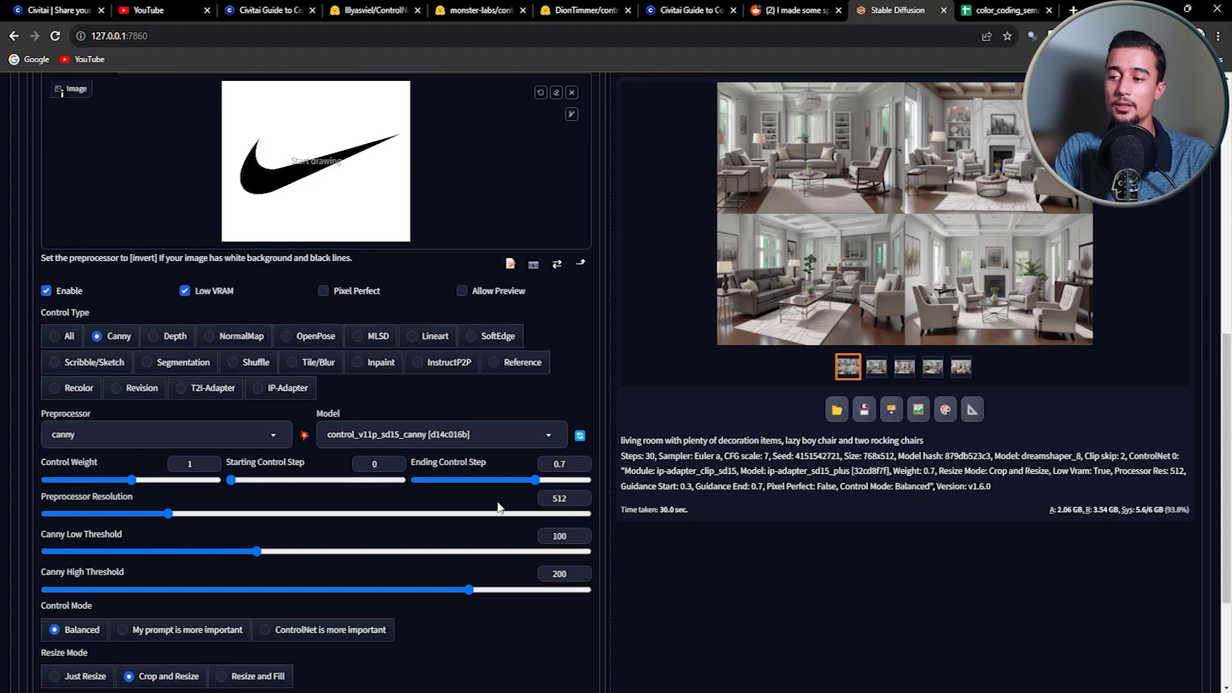
left_click_drag(535, 479, 596, 482)
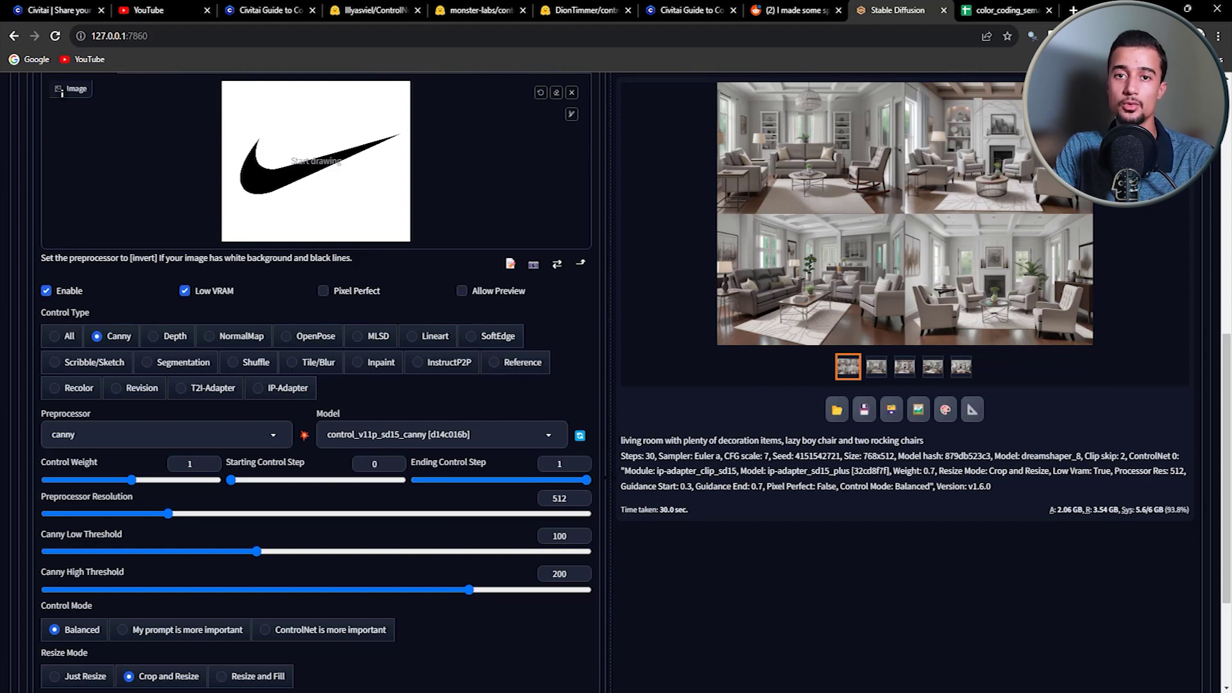
left_click_drag(1226, 452, 1215, 195)
left_click(1078, 202)
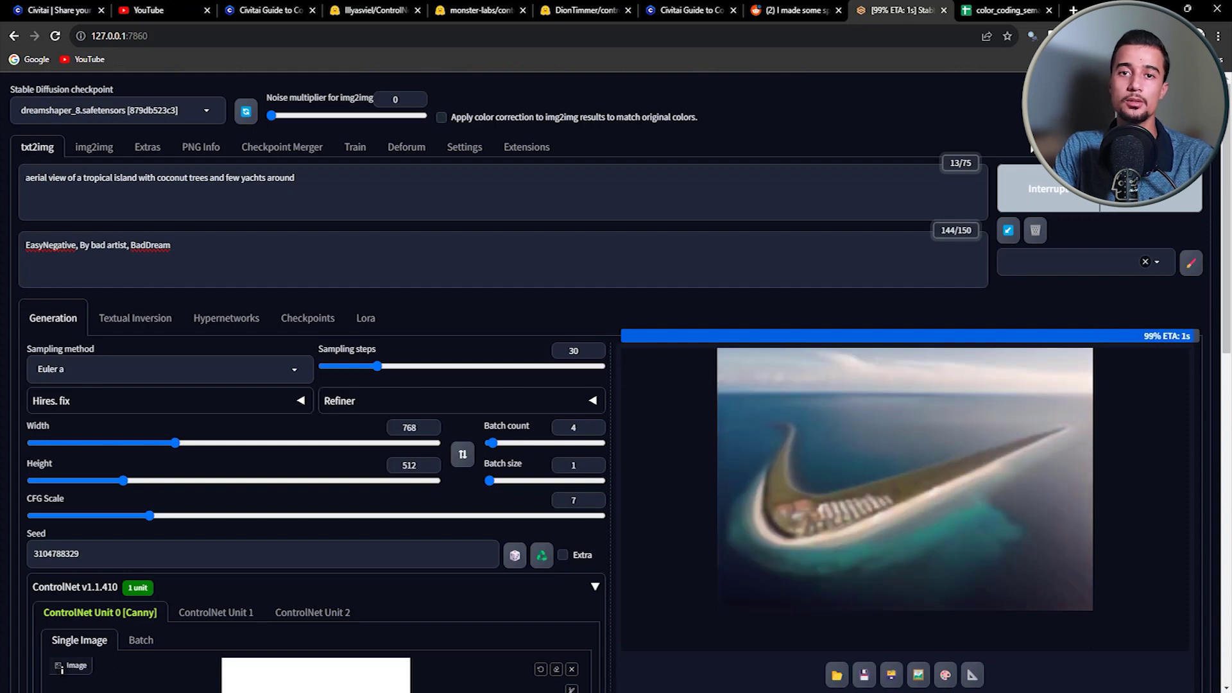
- Enable Hires. fix and generate one 2x-upscaled swoosh-shaped island
left_click(876, 429)
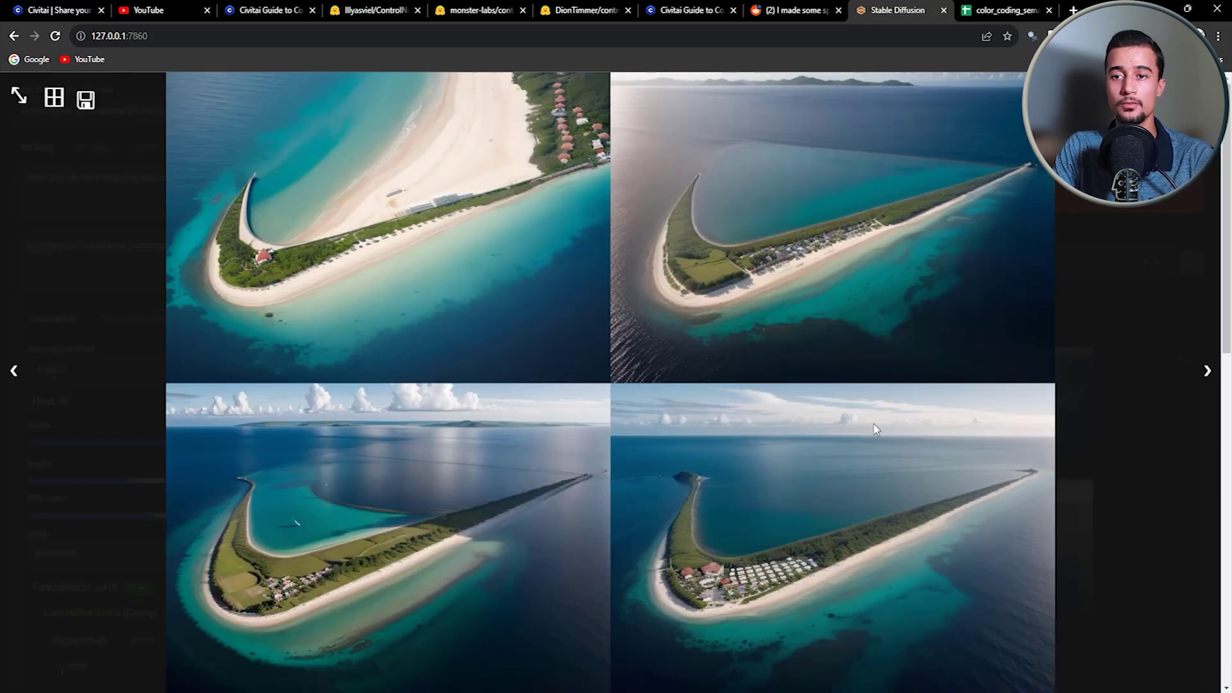
left_click(482, 390)
left_click(191, 401)
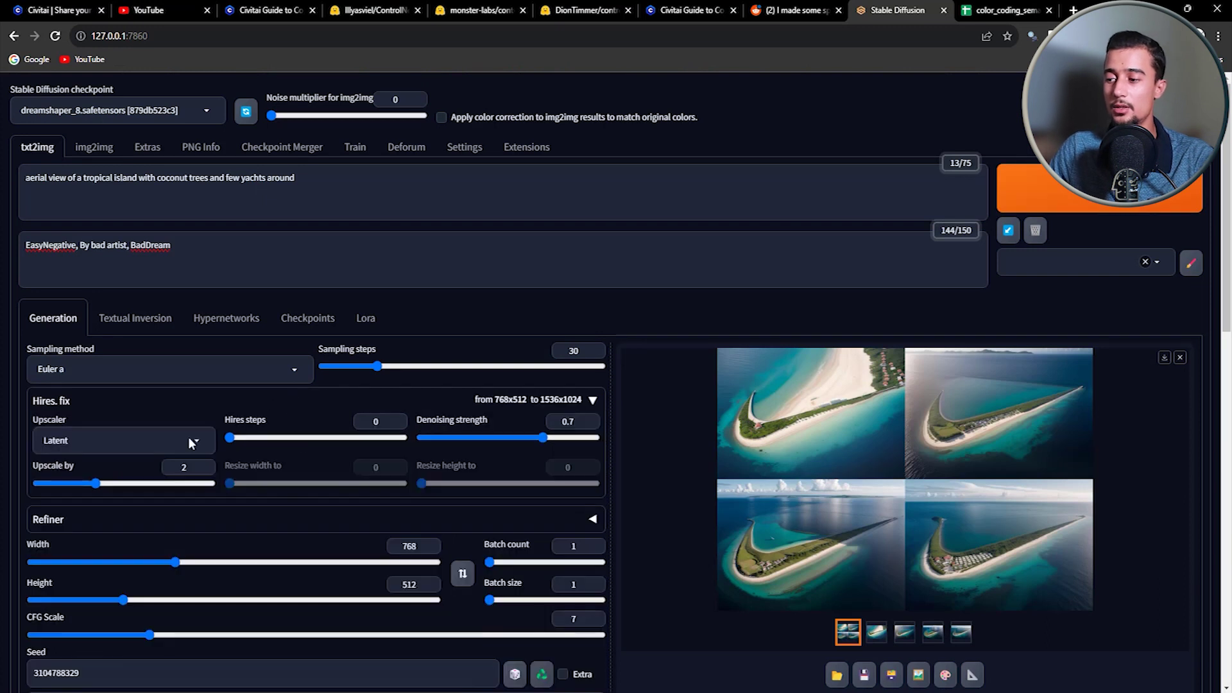
left_click(1059, 193)
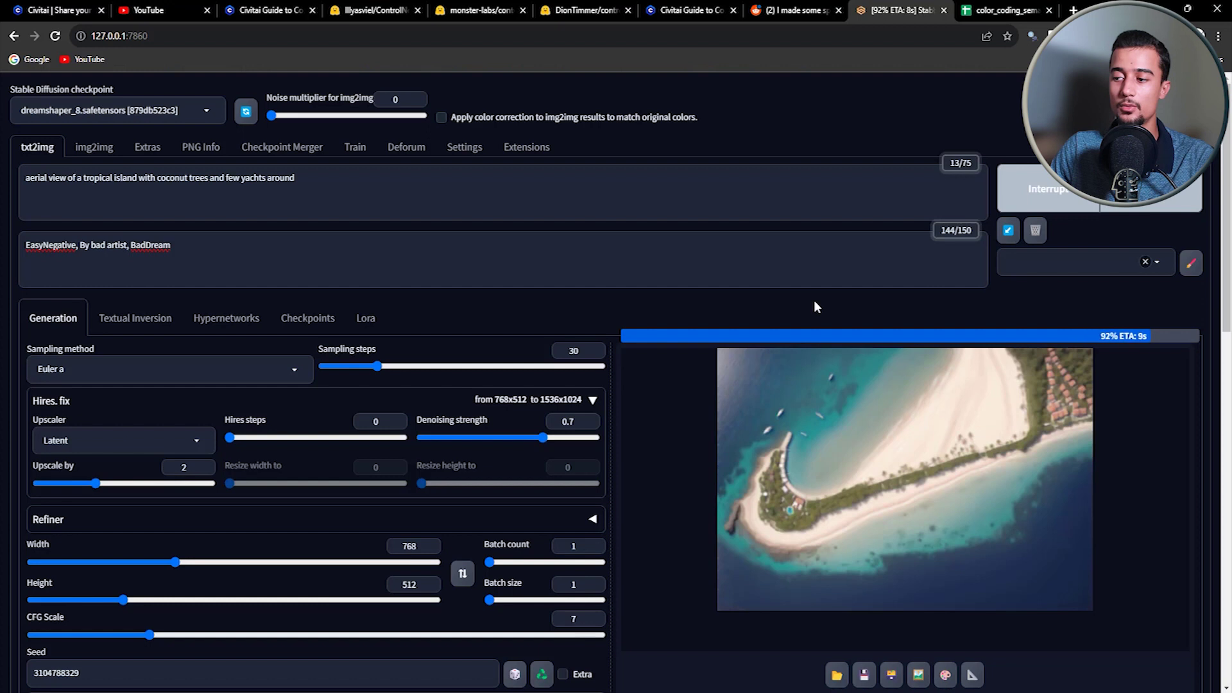
- Start four 'aerial view of a curved countryside road with two super cars racing' images at CFG 8
left_click(840, 384)
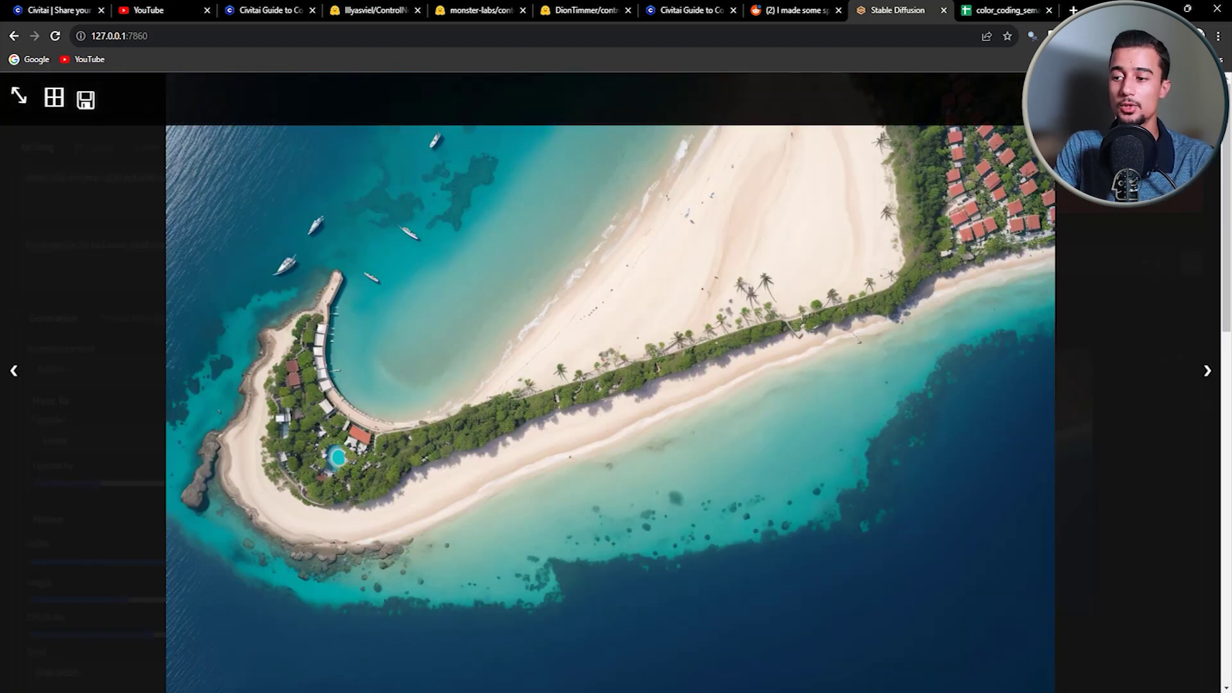
left_click(555, 643)
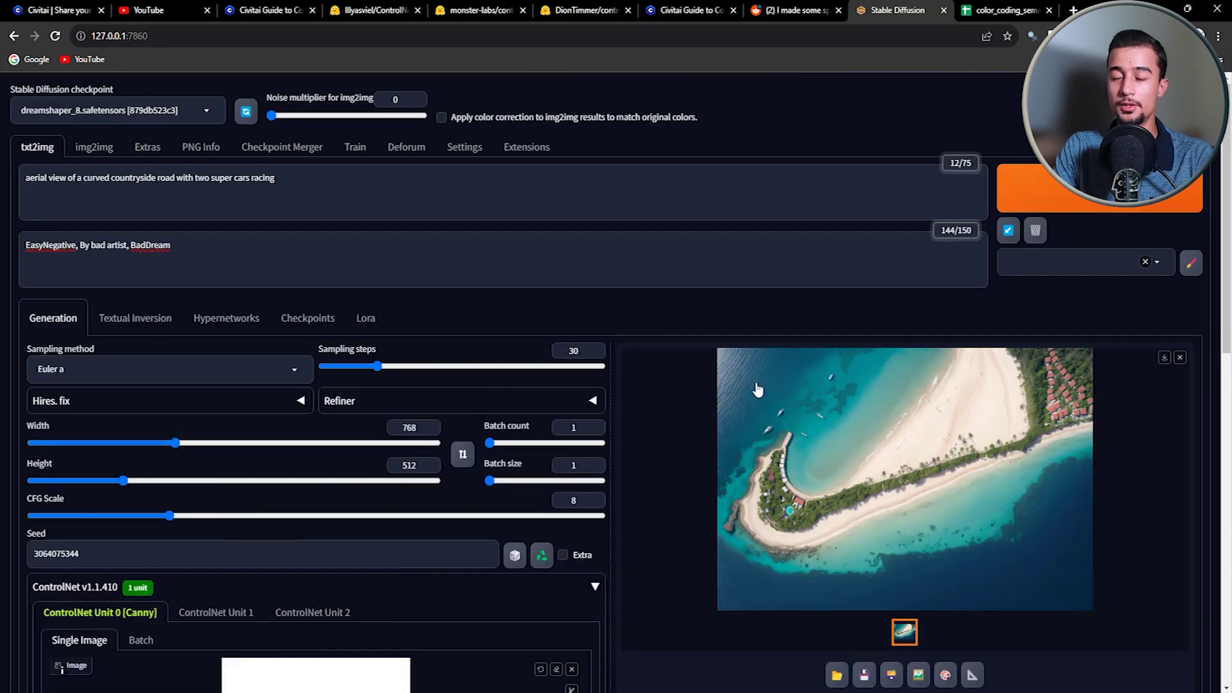
left_click(1073, 198)
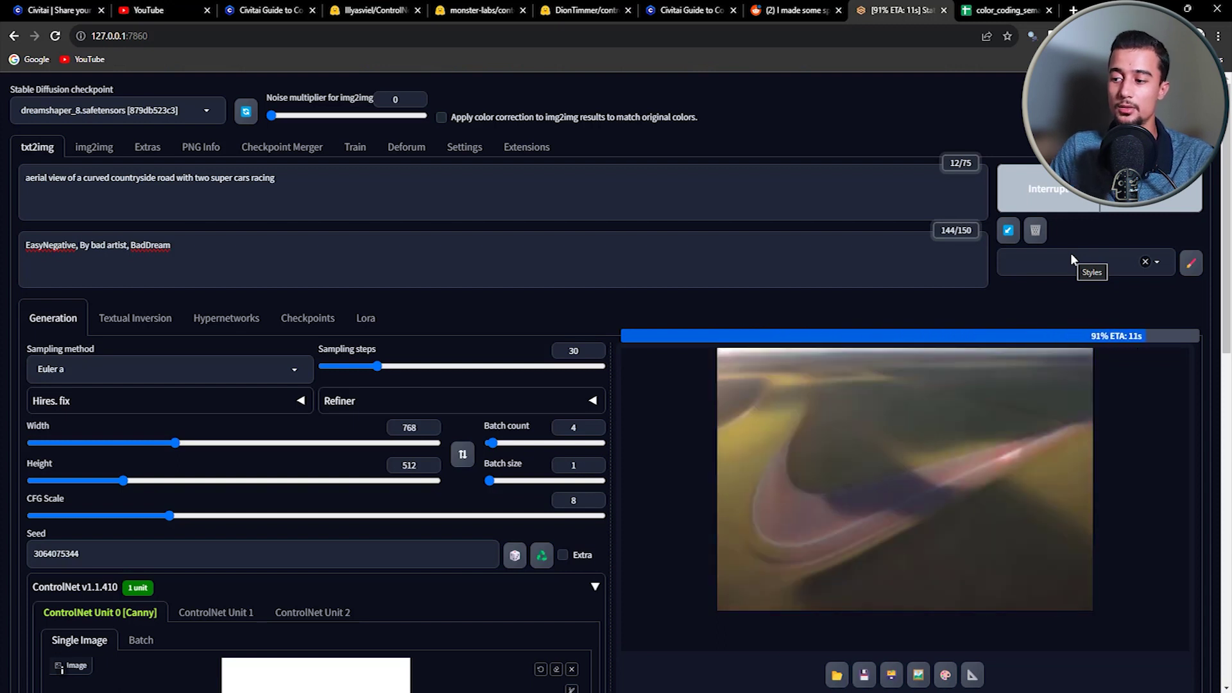
- Review the countryside road, modern city and snowy mountain swoosh images at full size, generating the city between them
left_click(979, 429)
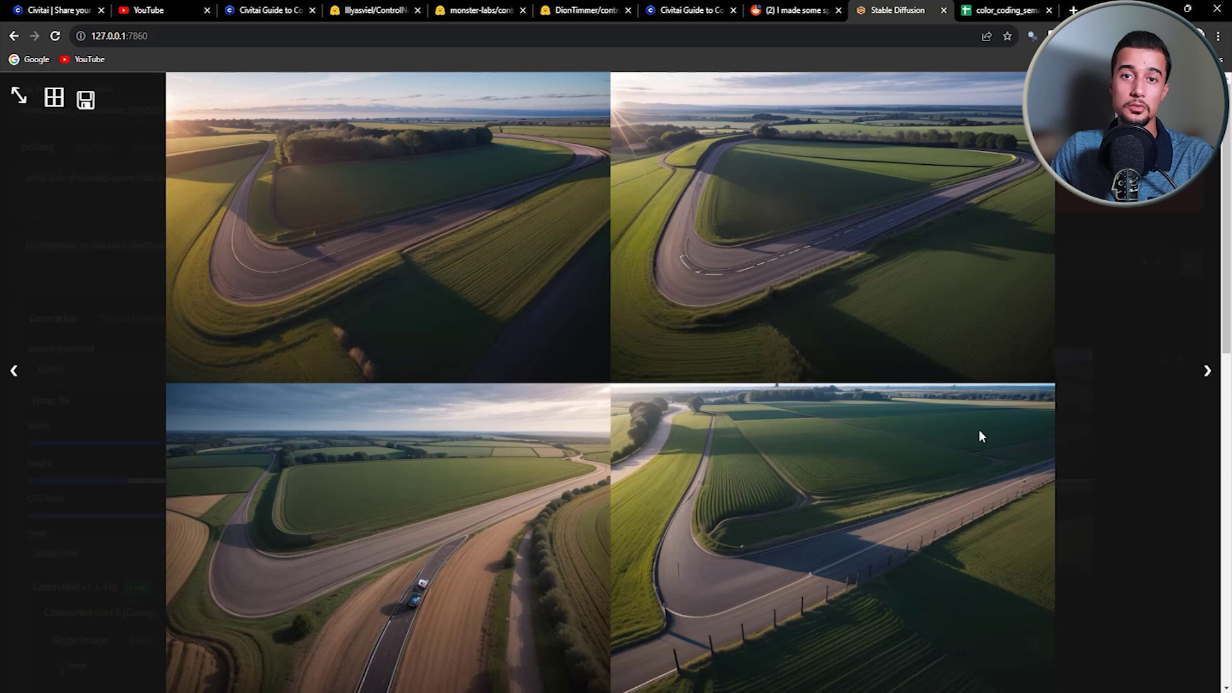
left_click(1099, 187)
left_click(1099, 188)
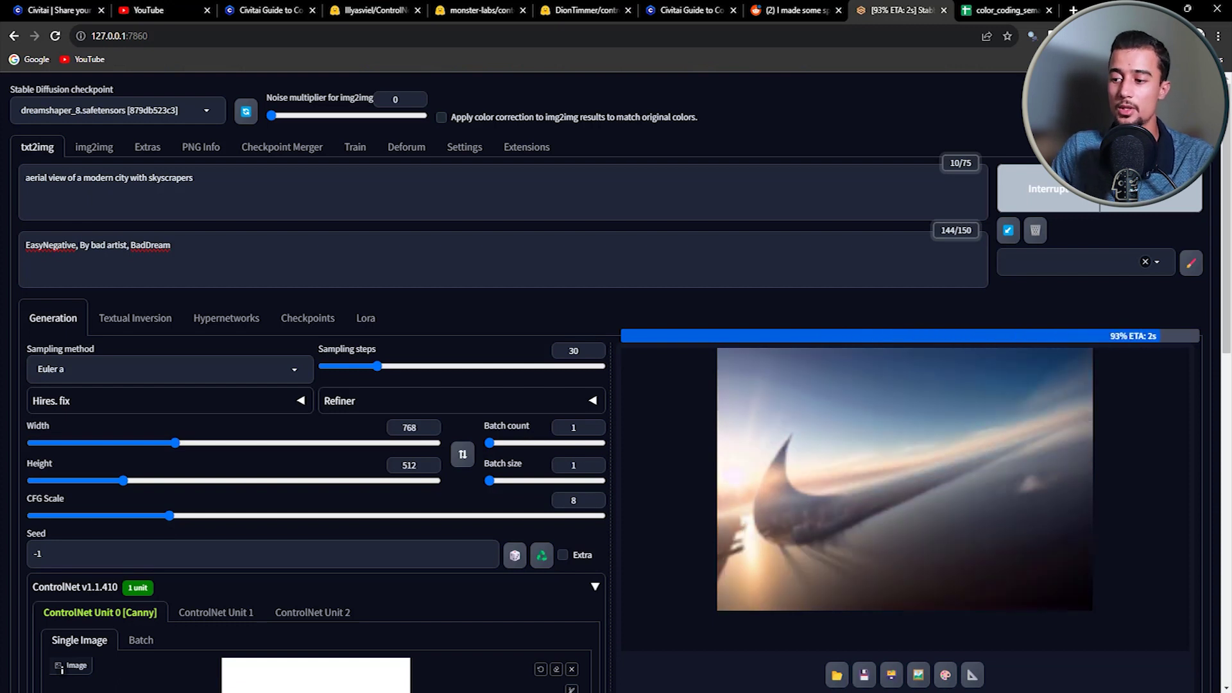
left_click(951, 396)
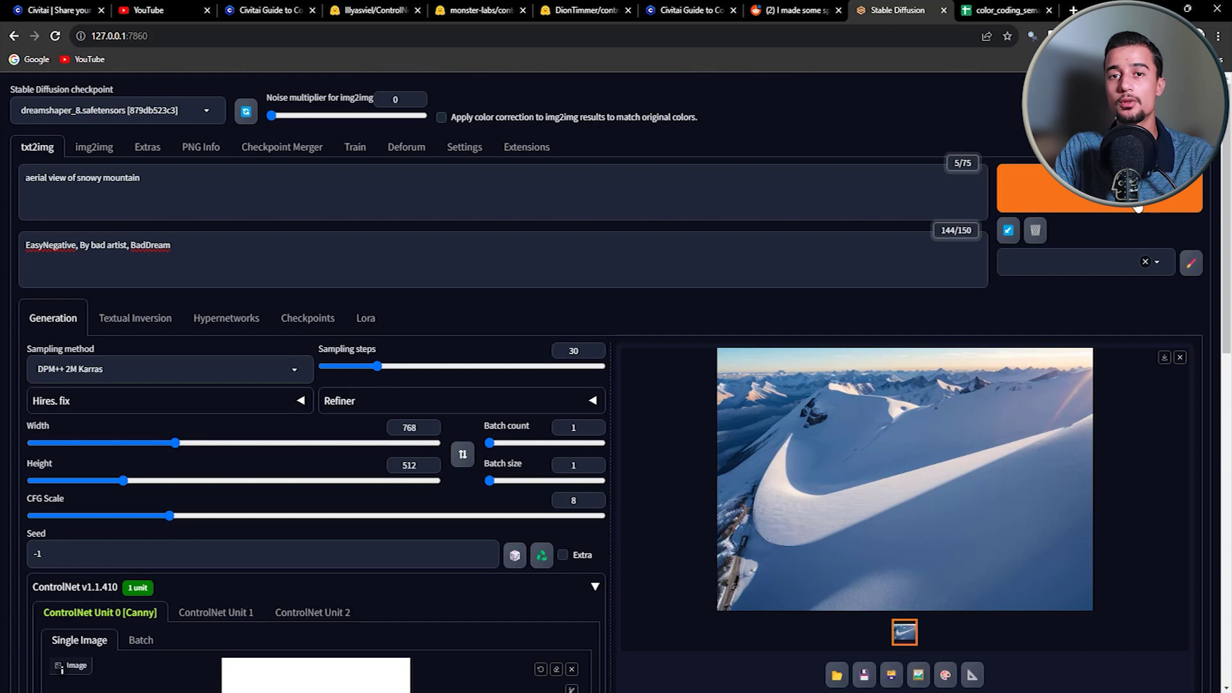
left_click(1026, 417)
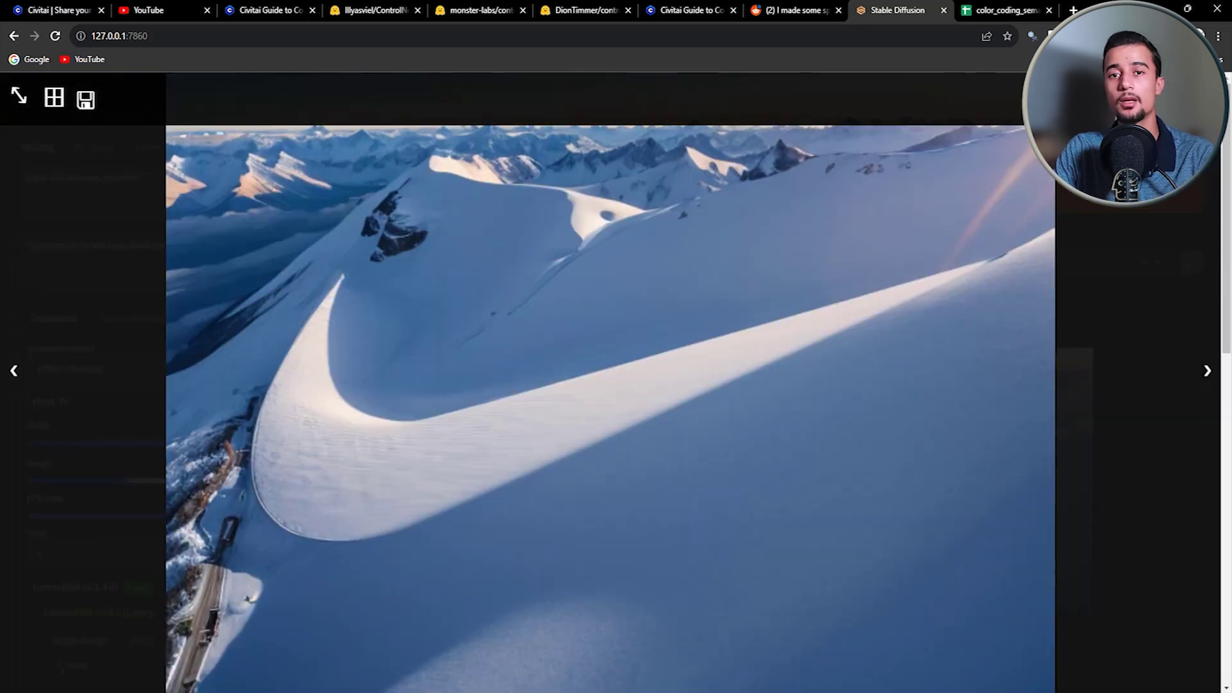
left_click(260, 264)
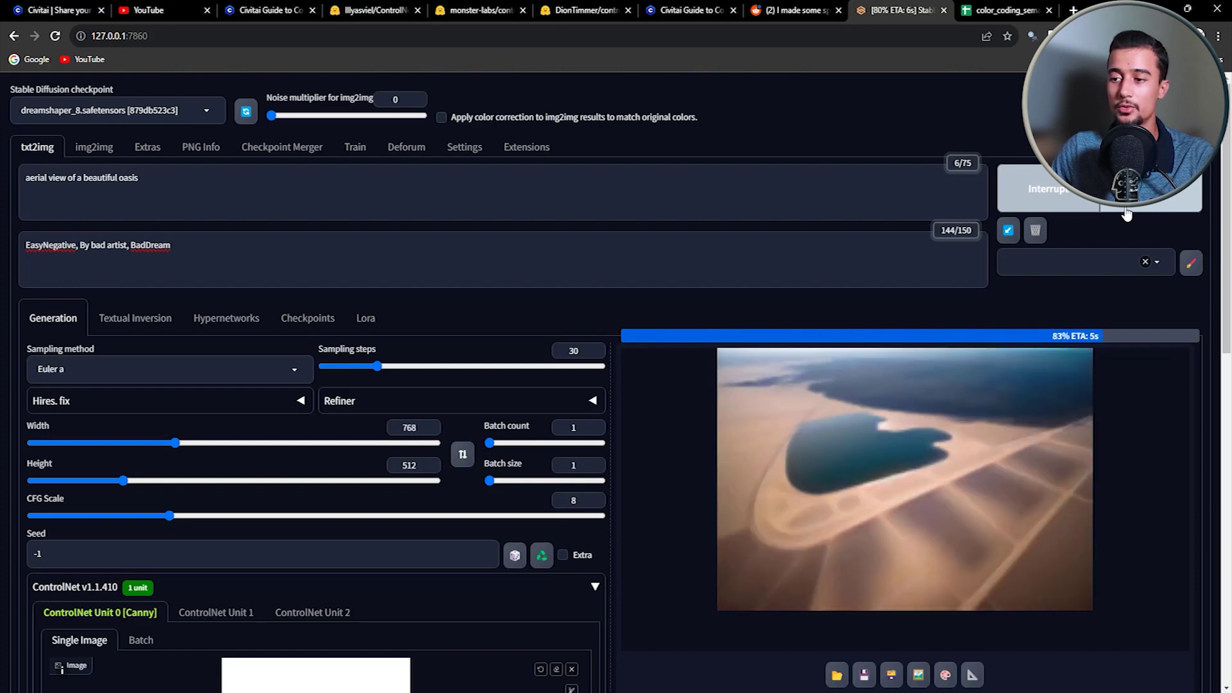
- Inspect the finished oasis, historic rooftop and multicolour flower field swoosh images at full size
left_click(967, 462)
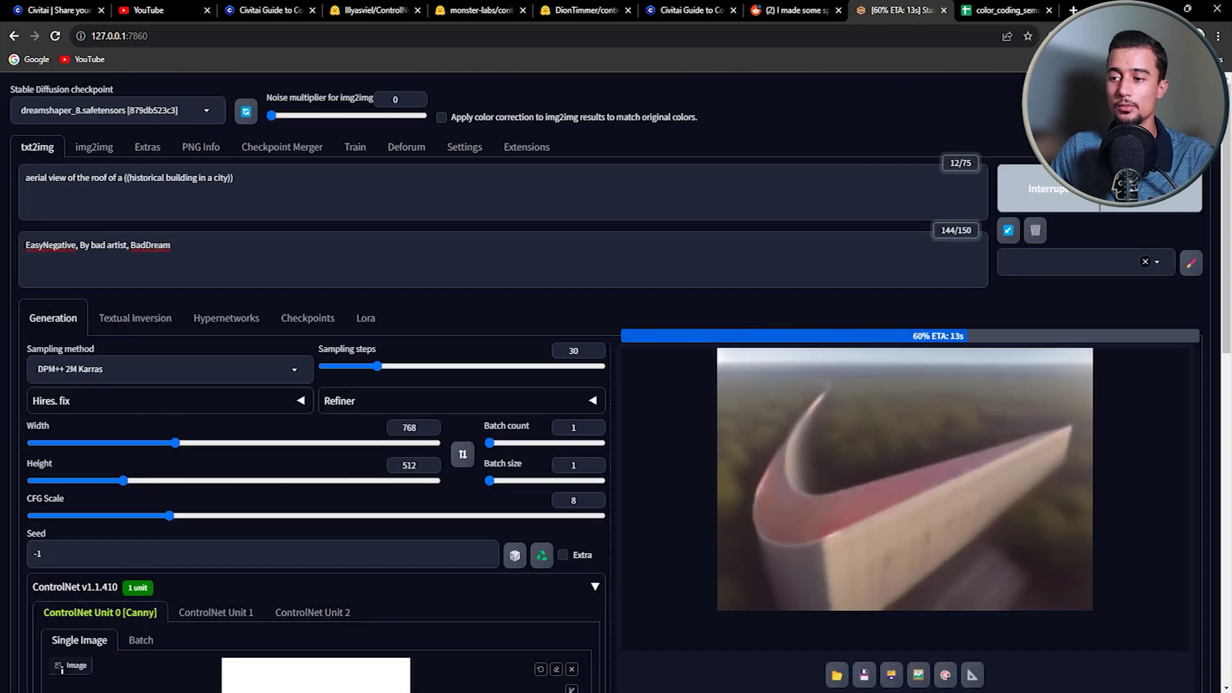
left_click(870, 467)
left_click(870, 467)
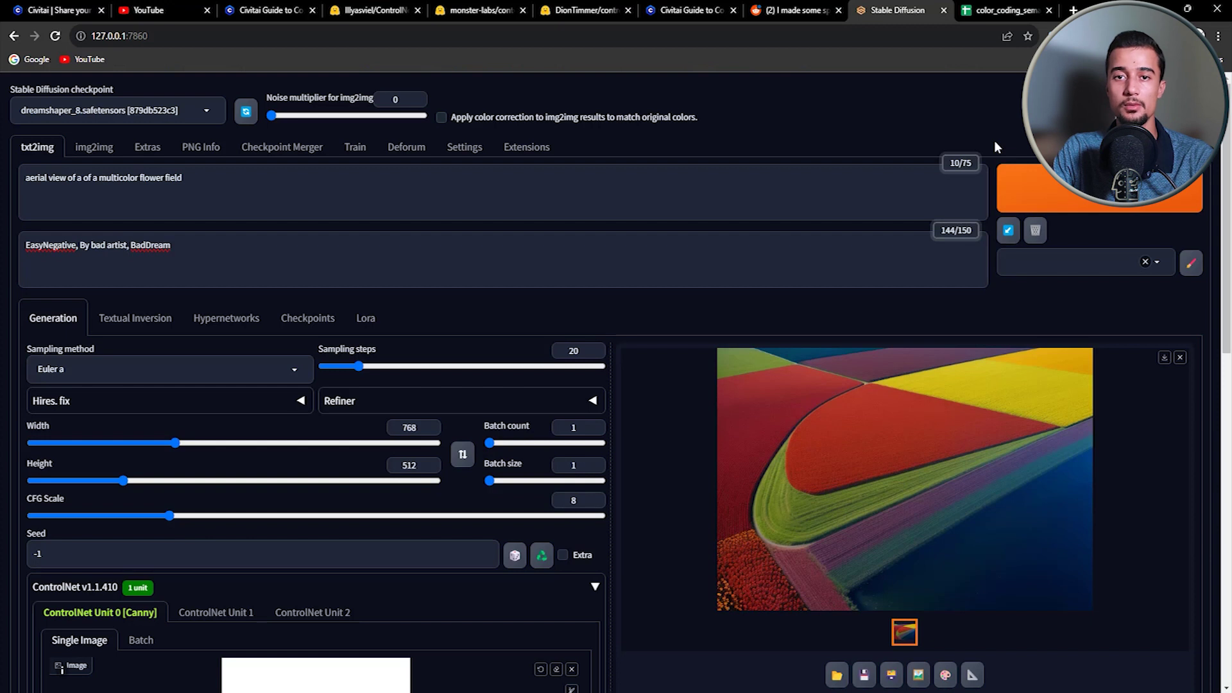
left_click_drag(873, 395, 902, 385)
left_click(902, 385)
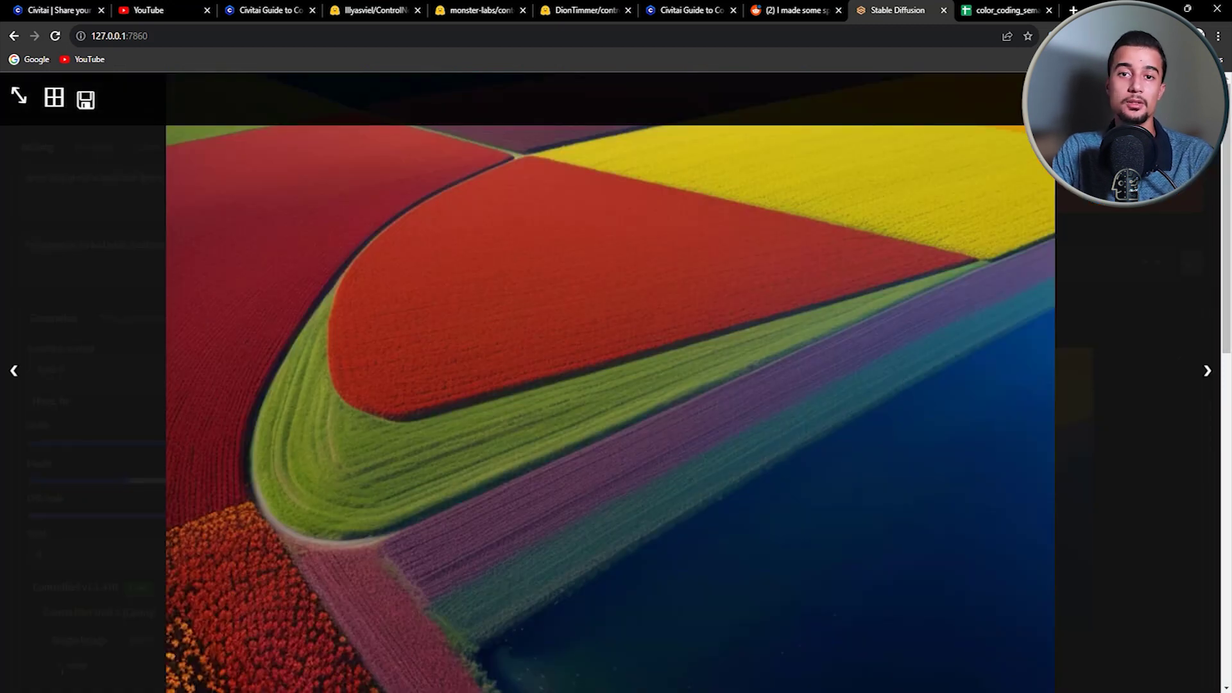
left_click(408, 326)
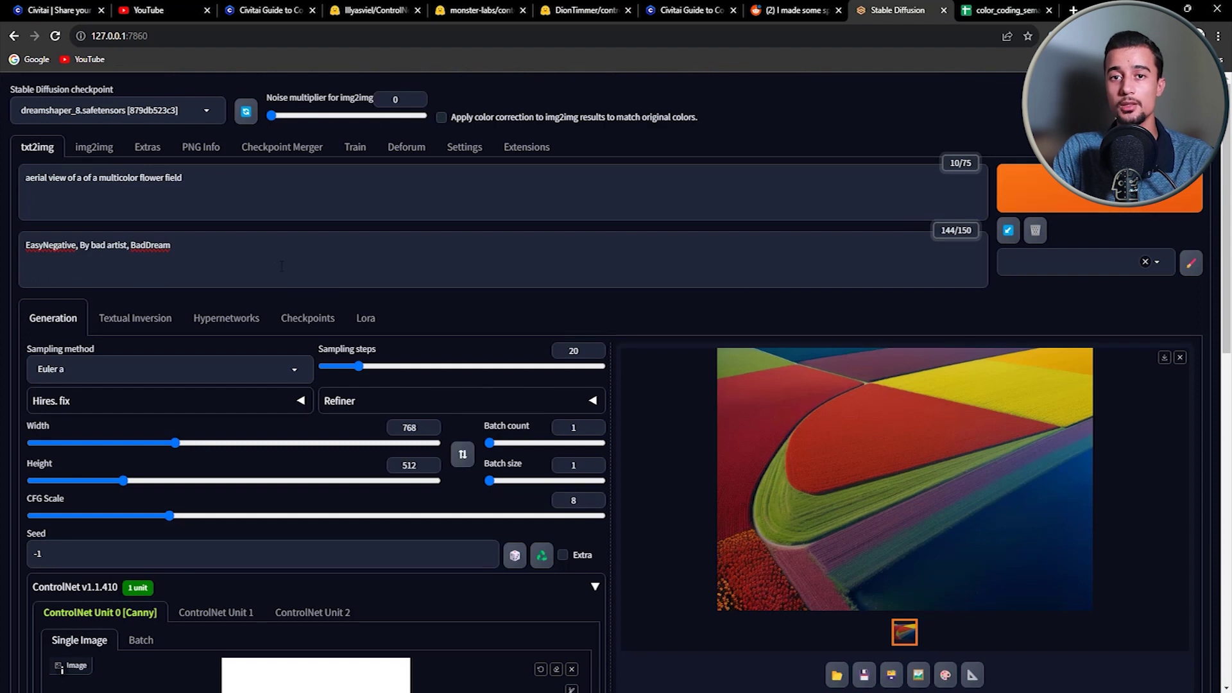
- Replace the Nike logo in the ControlNet input with the QR code image
scroll(577, 359, "down", 5)
left_click(571, 332)
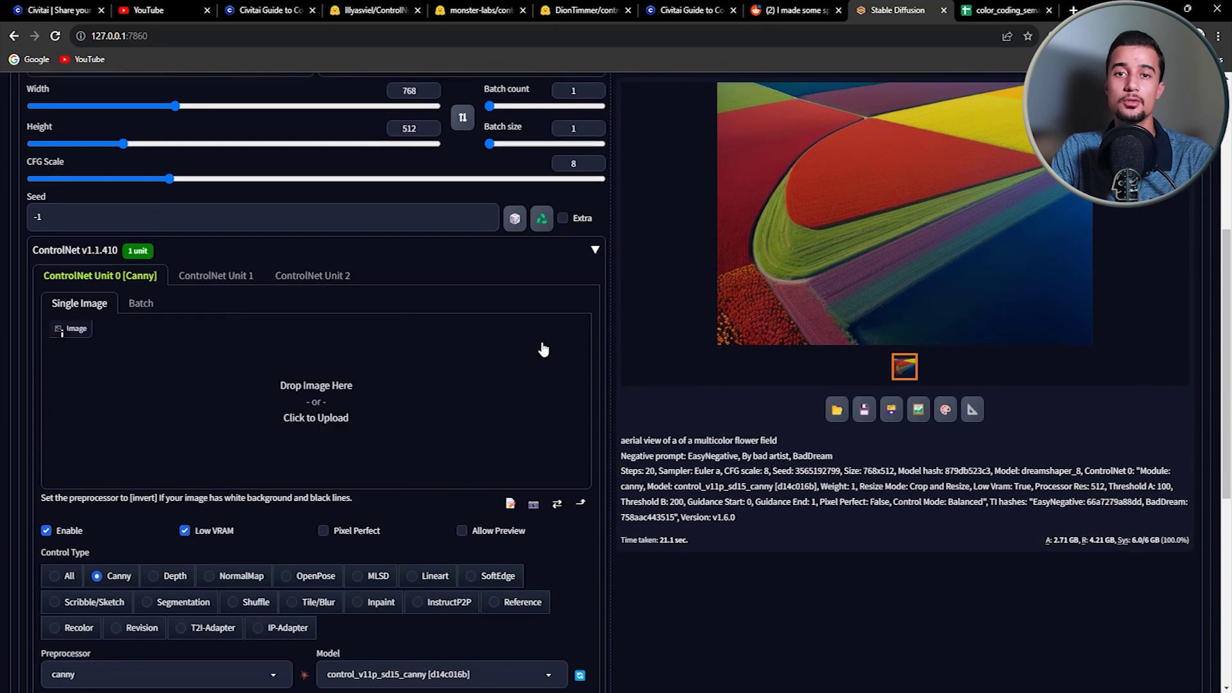
left_click(542, 349)
double_click(569, 172)
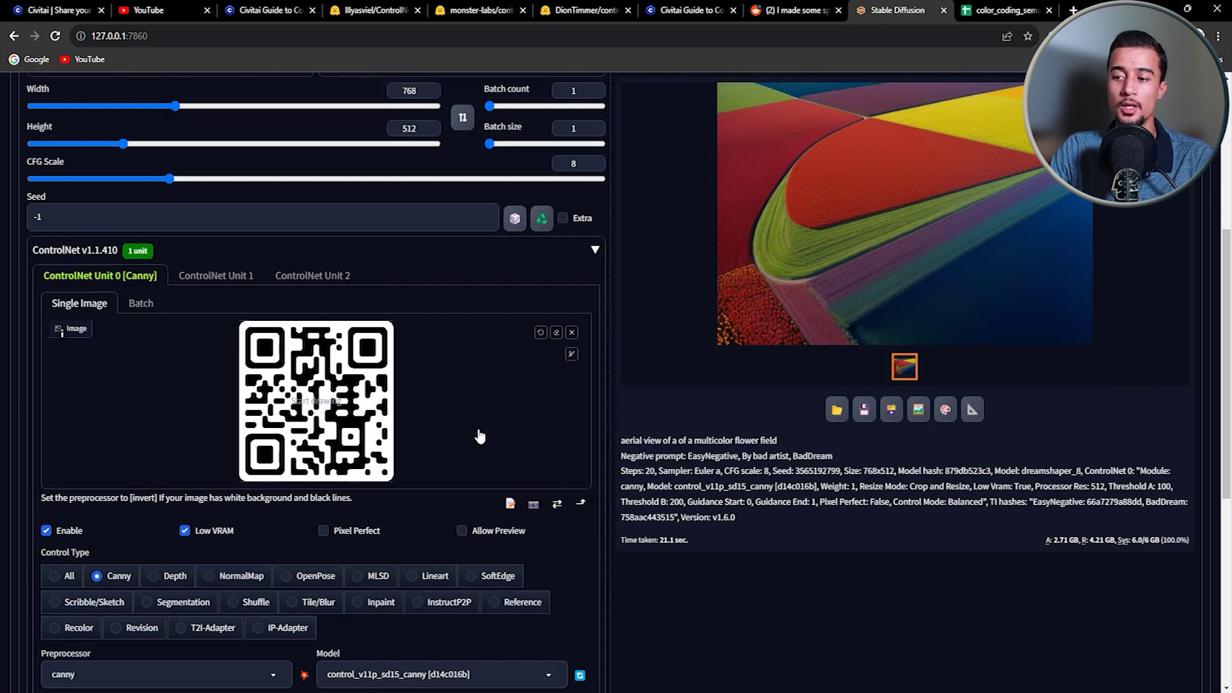
- Set Control Type to All and choose the control_v1p_sd15_qrcode model
scroll(480, 436, "down", 2)
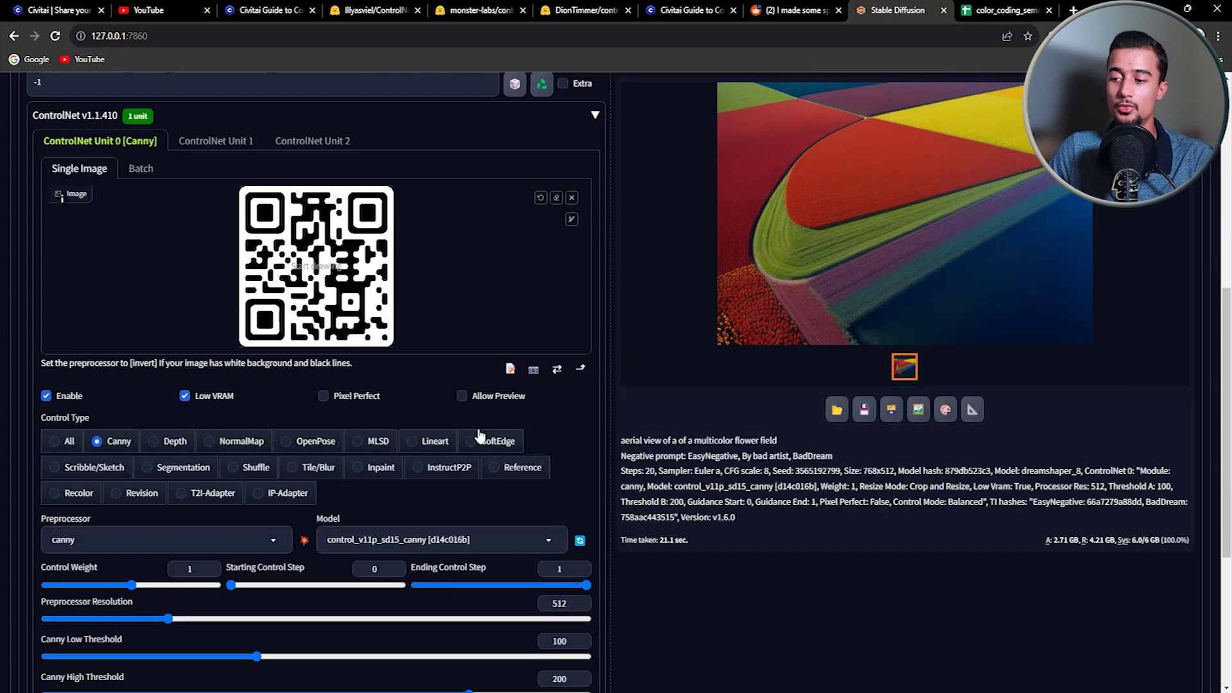
left_click(274, 543)
left_click(56, 442)
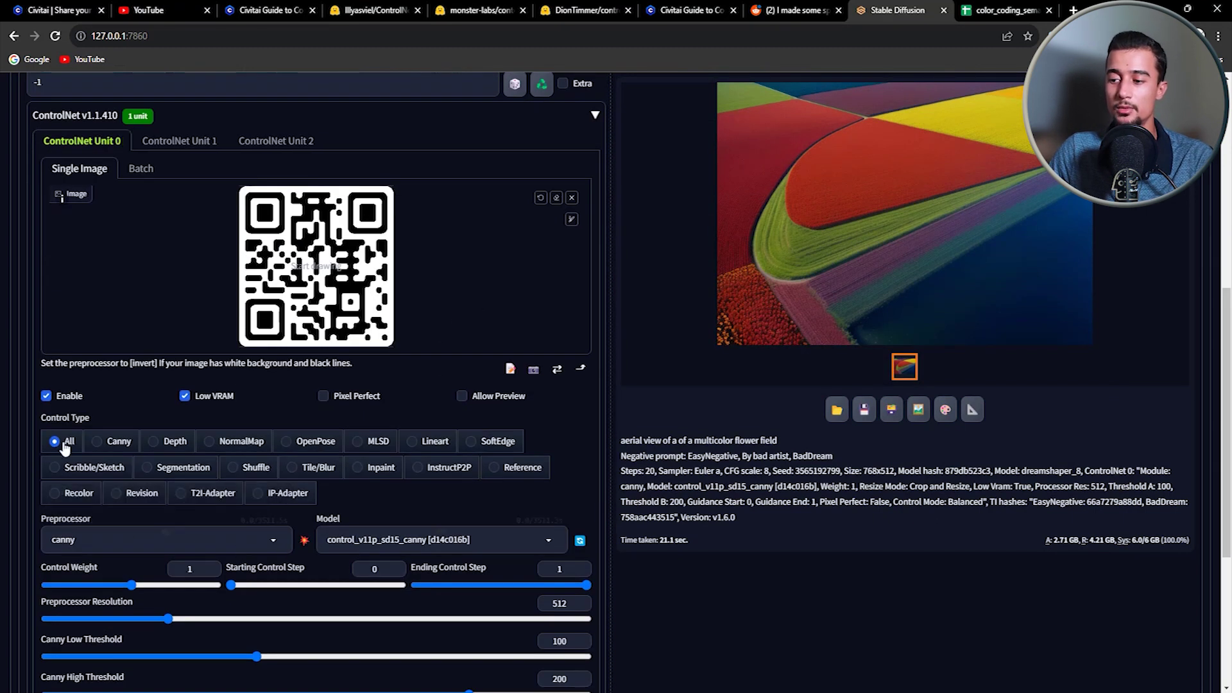
left_click(430, 537)
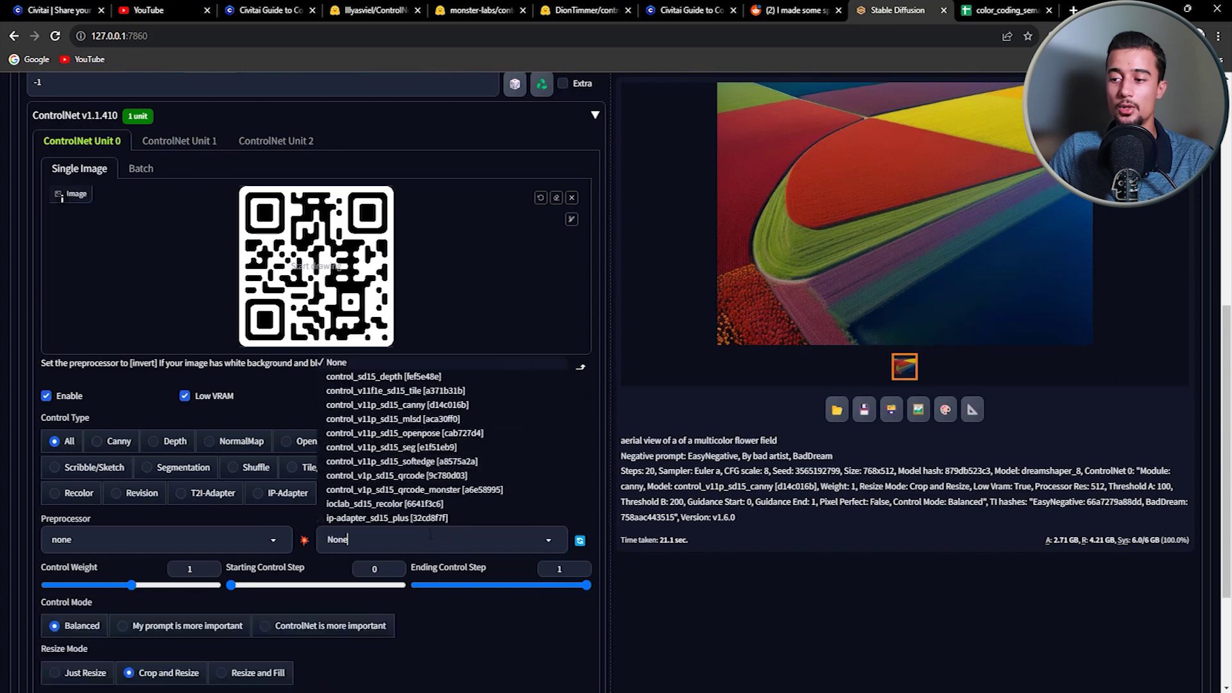
left_click(419, 475)
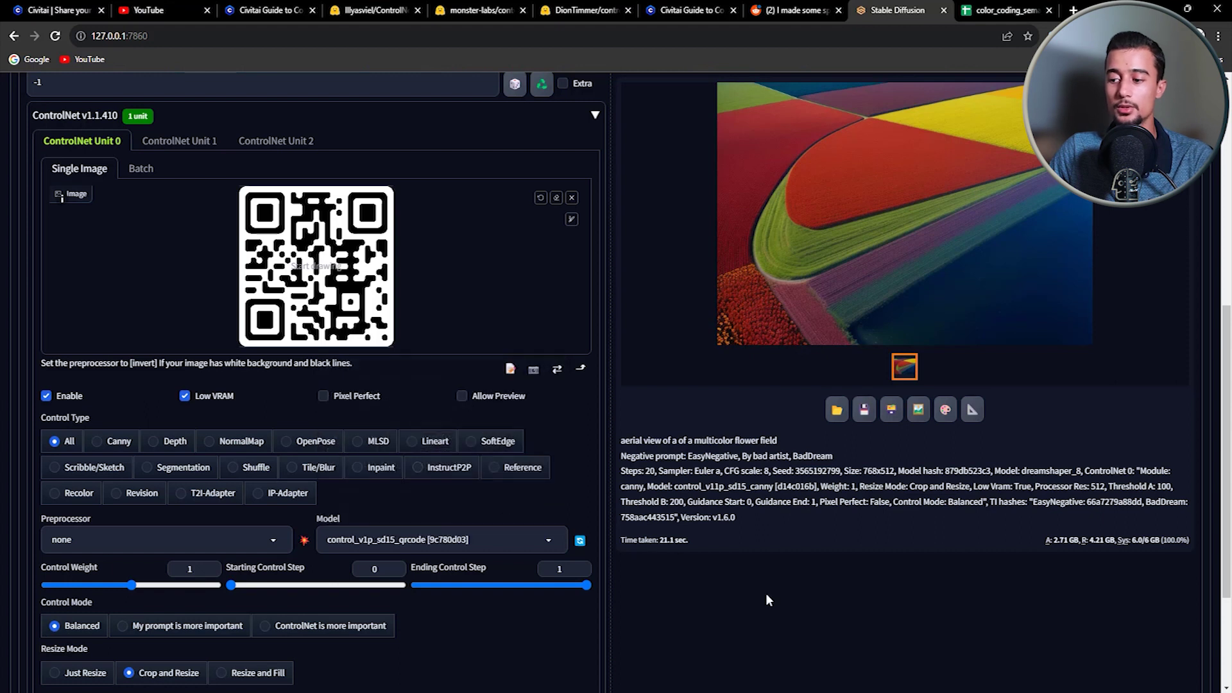
scroll(764, 609, "up", 7)
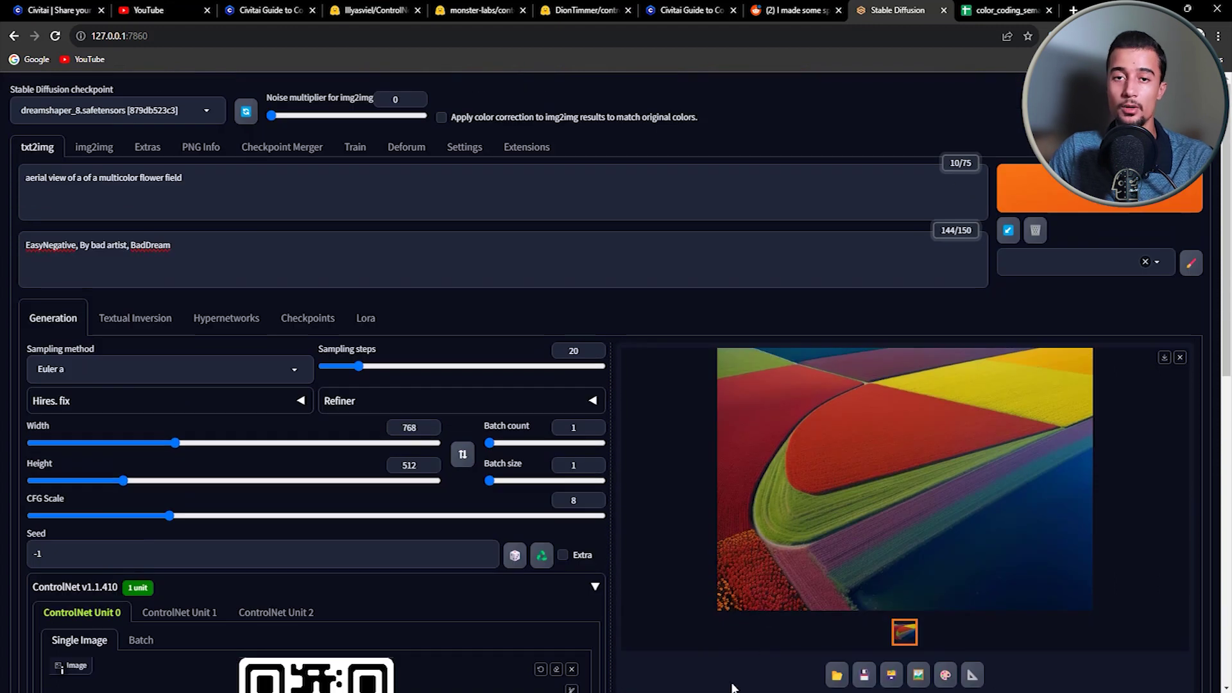
- Paste the electrical circuit prompt, set CFG Scale 7 and width 512, and generate it
left_click(385, 192)
key("ctrl+a")
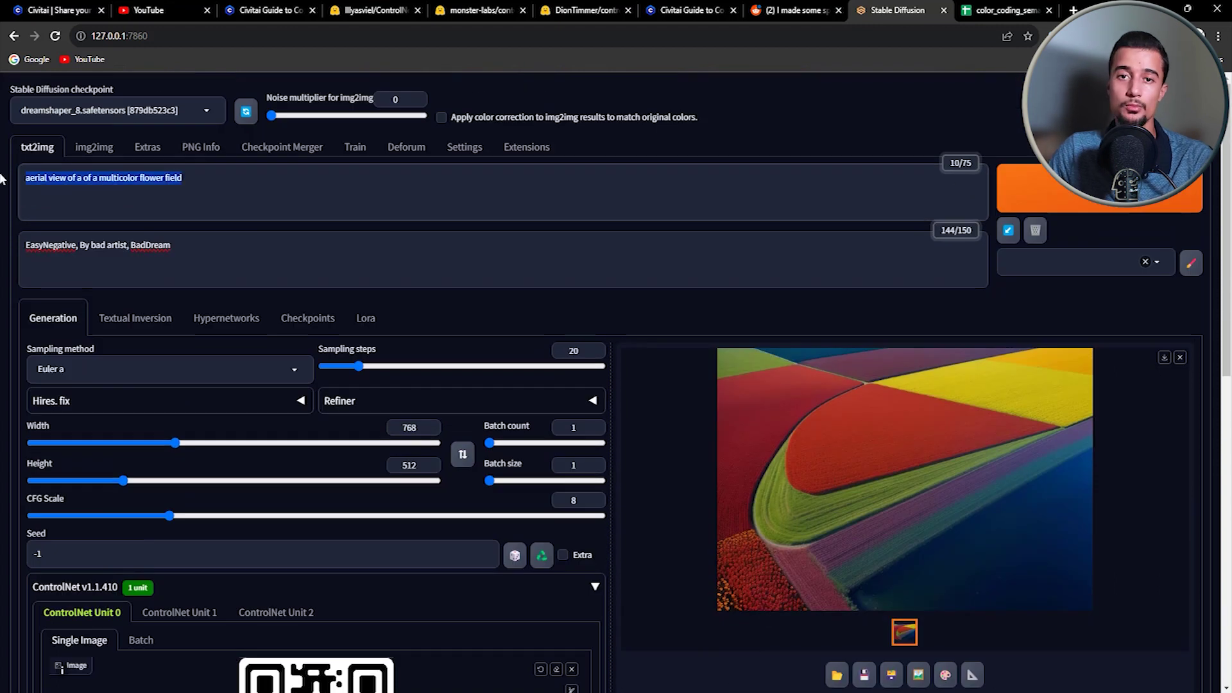
type("(((illustration of artificial intelligence electrical circuit creative artwork))), ((electrical circuit with bright golden imprint)), (small sparks of electricity), 8k resolution, colorful futurism, magical realism, vibrant realism, energy-filled illustrations")
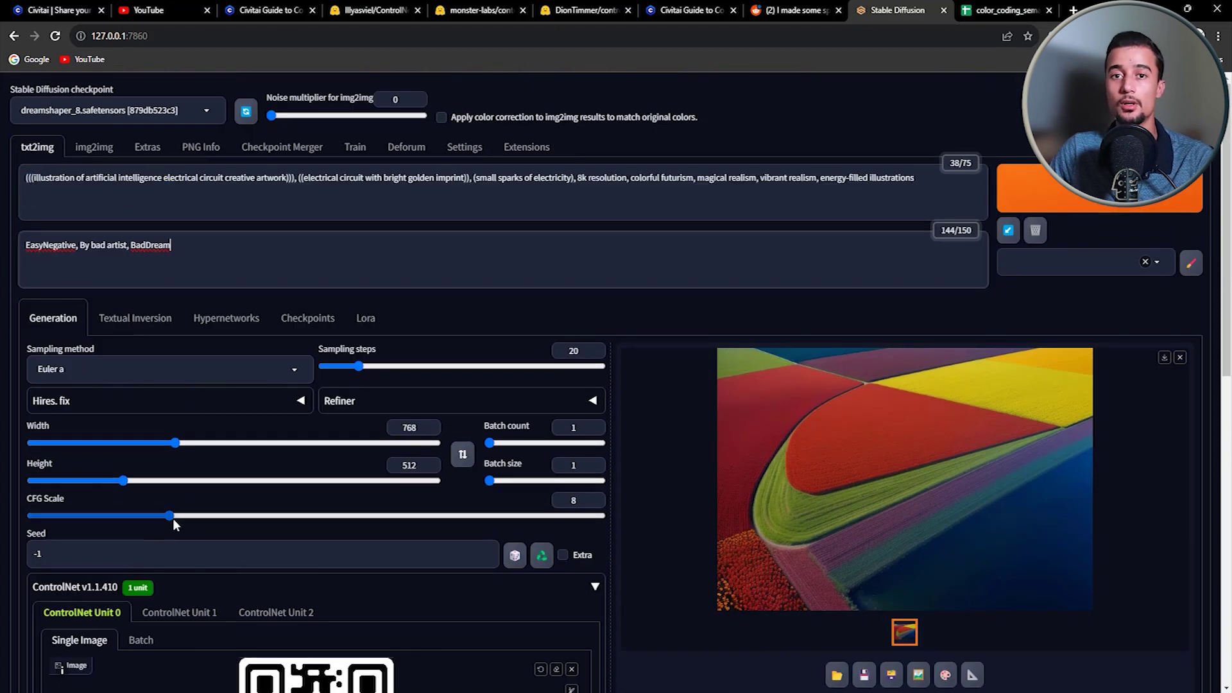
left_click_drag(172, 518, 150, 519)
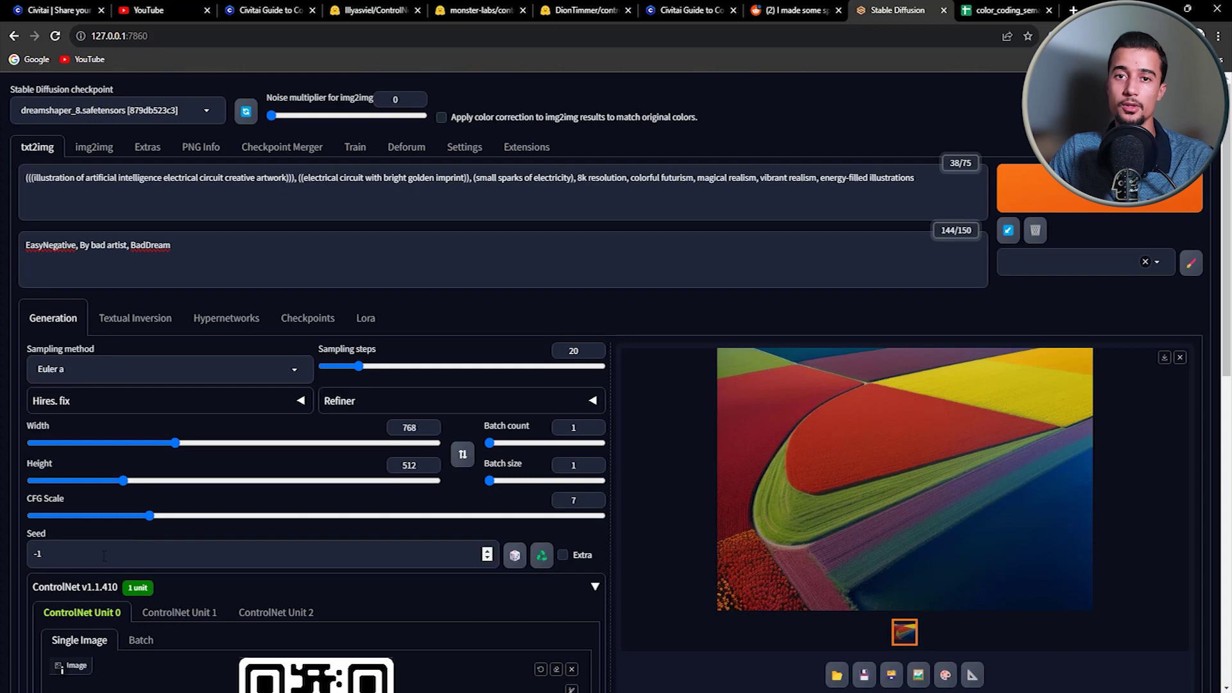
left_click_drag(57, 555, 8, 561)
left_click_drag(175, 442, 123, 442)
left_click(1026, 186)
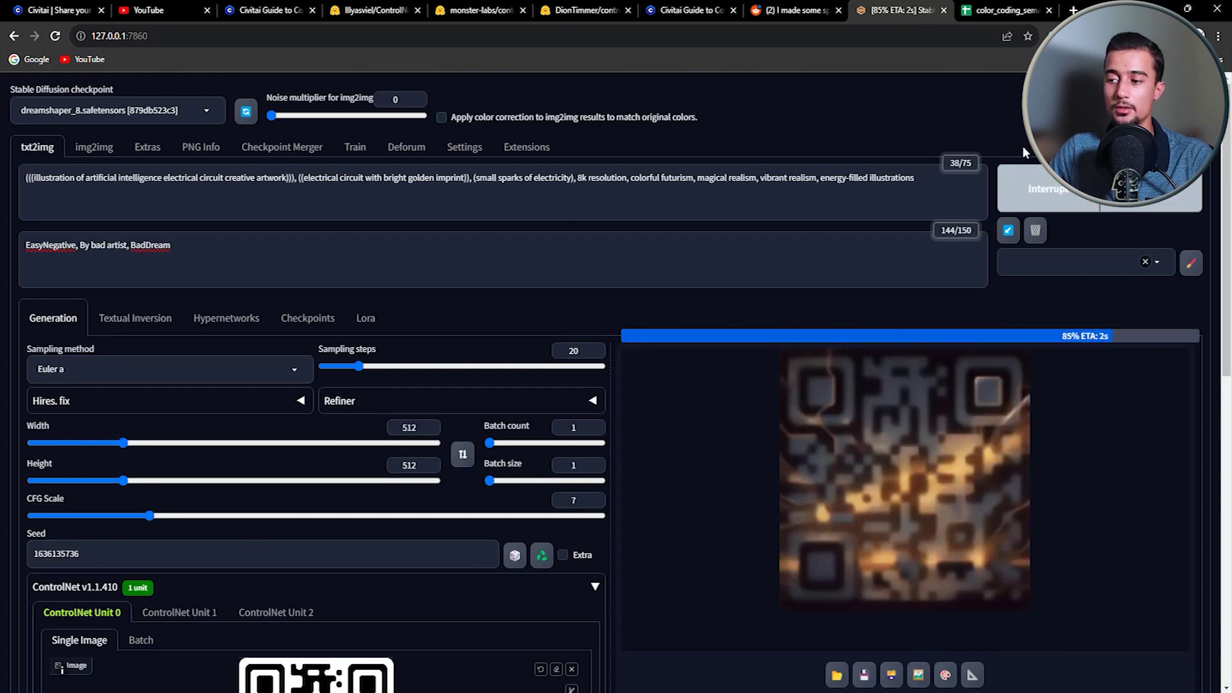
left_click(874, 414)
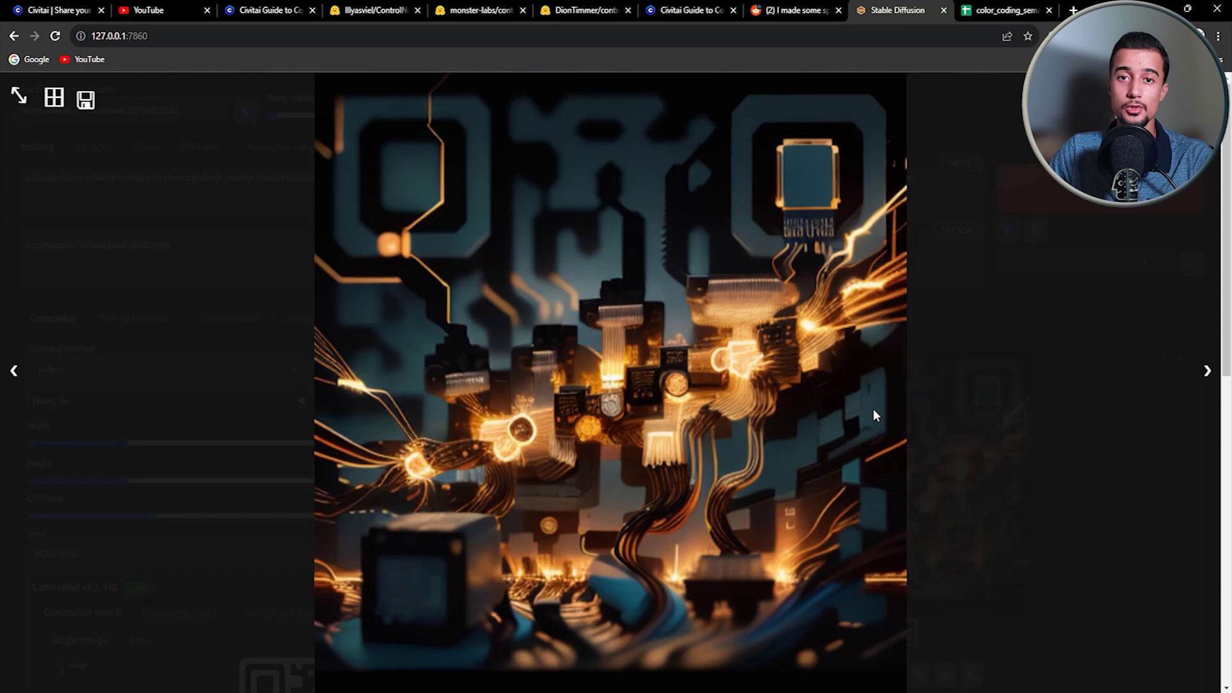
left_click(786, 243)
- Regenerate with hires fix using R-ESRGAN 4x+ Anime6B, denoising 0.7 and 30 sampling steps
left_click(164, 408)
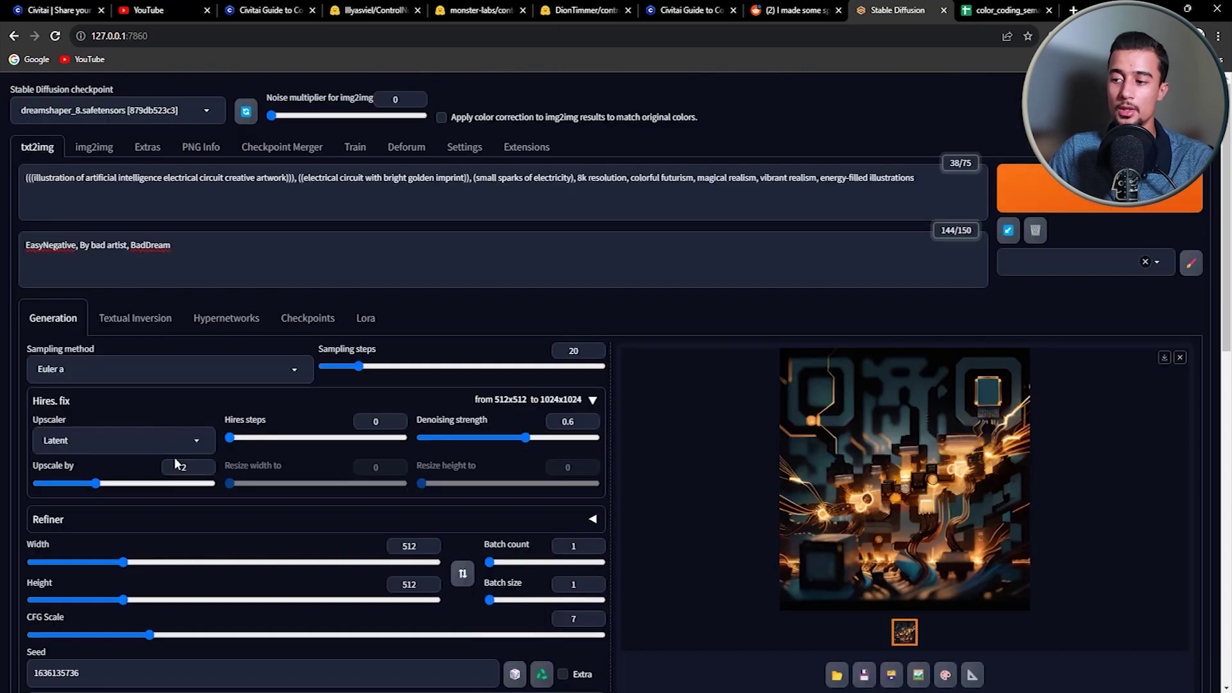
left_click(171, 444)
left_click(119, 378)
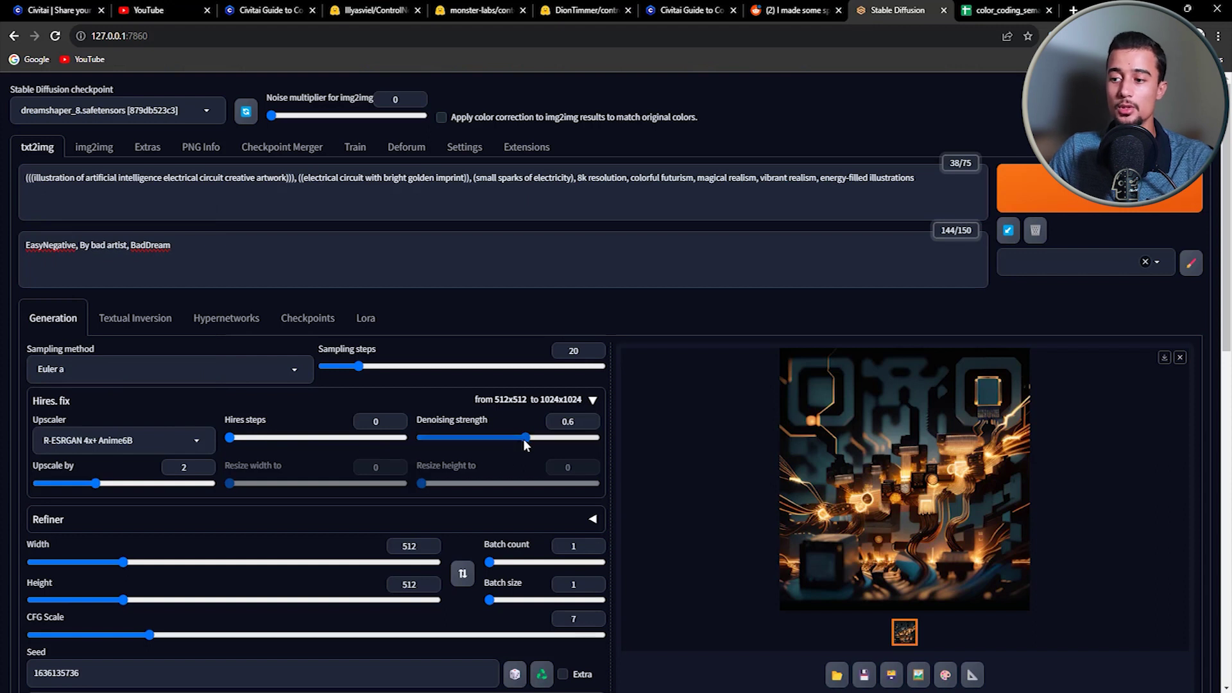
left_click_drag(524, 441, 540, 446)
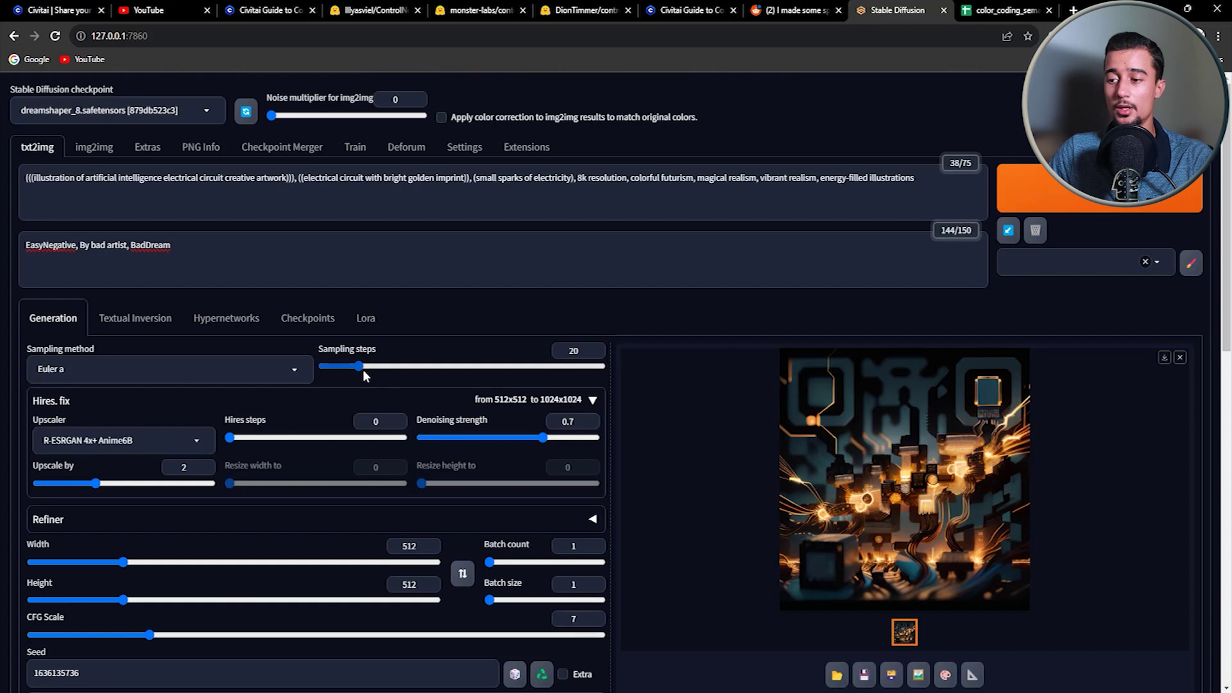
left_click_drag(361, 367, 378, 367)
left_click(1099, 187)
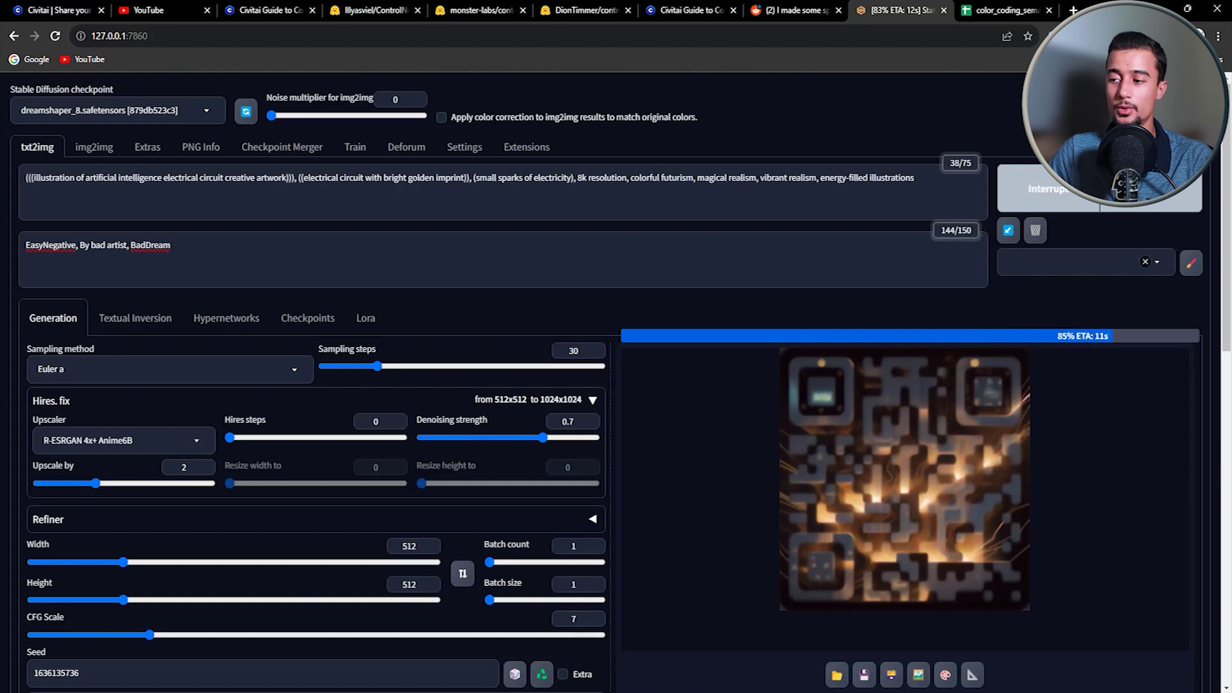
left_click(930, 478)
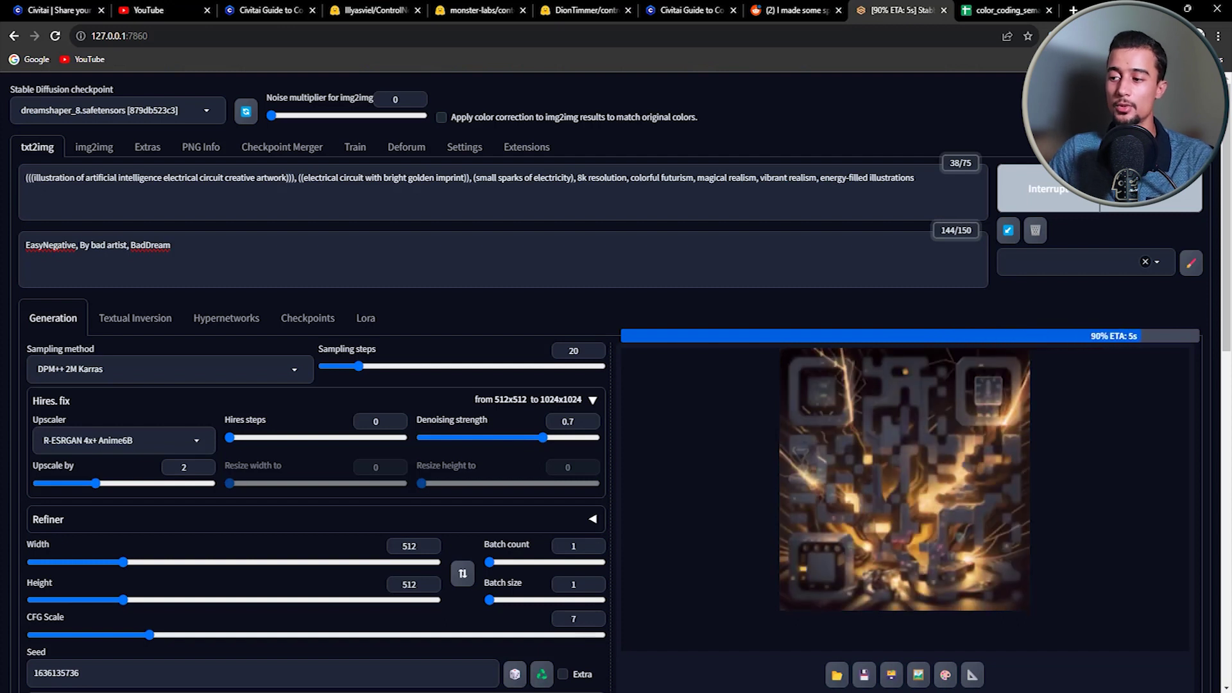
left_click(952, 430)
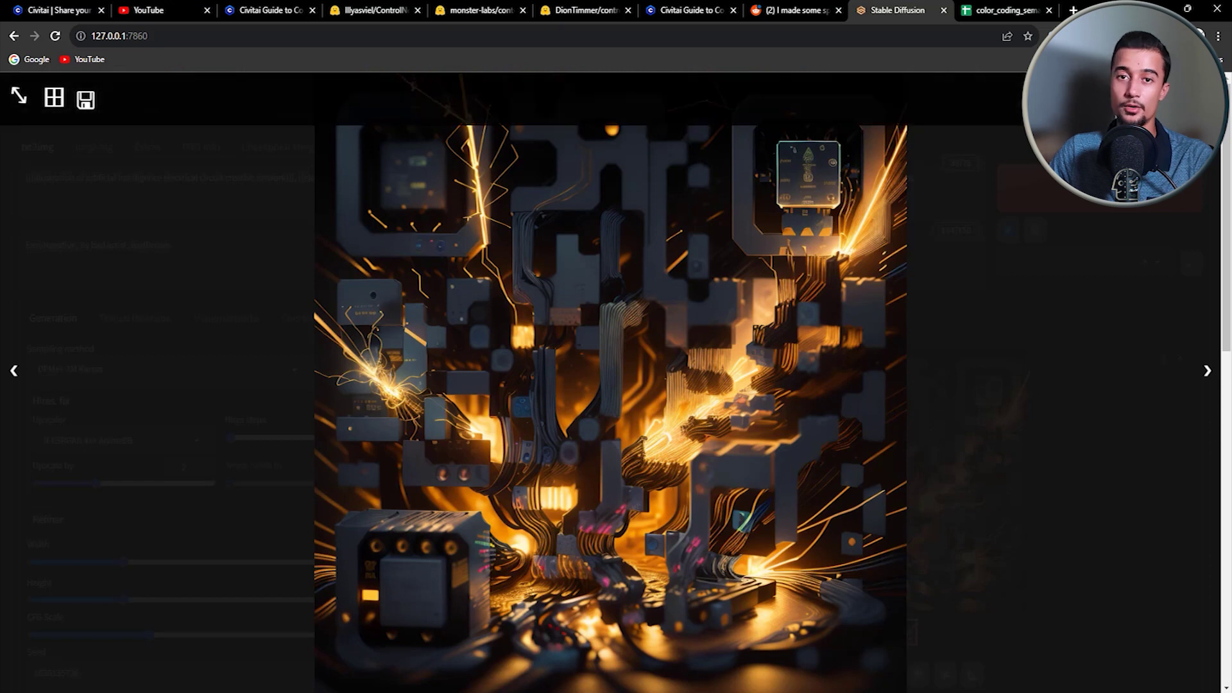
key("Escape")
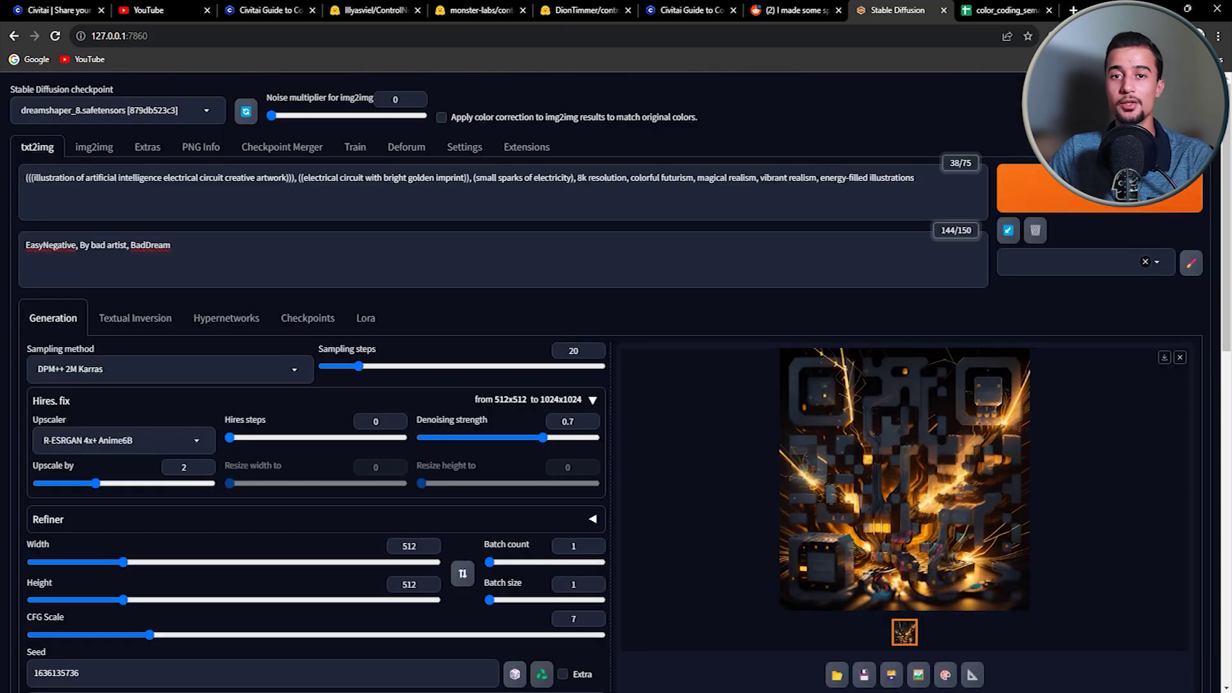
- Preview the 0b8 spiral GIF from the optical illusion gif folder
key("alt+Tab")
left_click(601, 76)
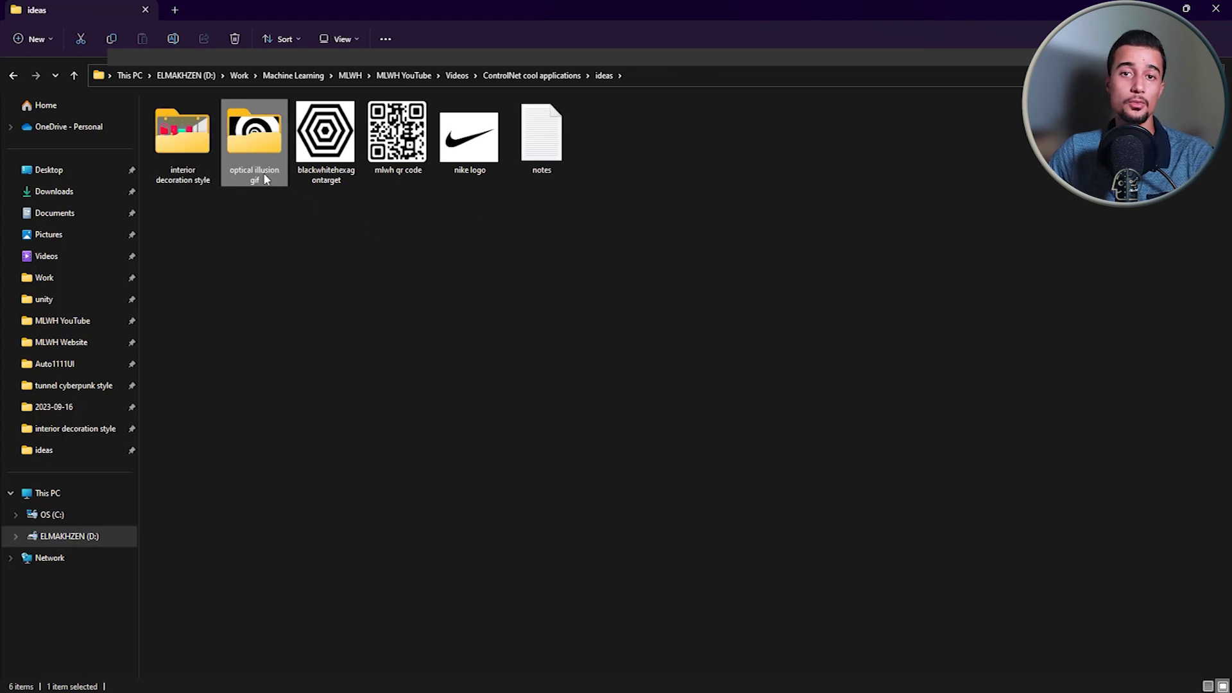
double_click(263, 171)
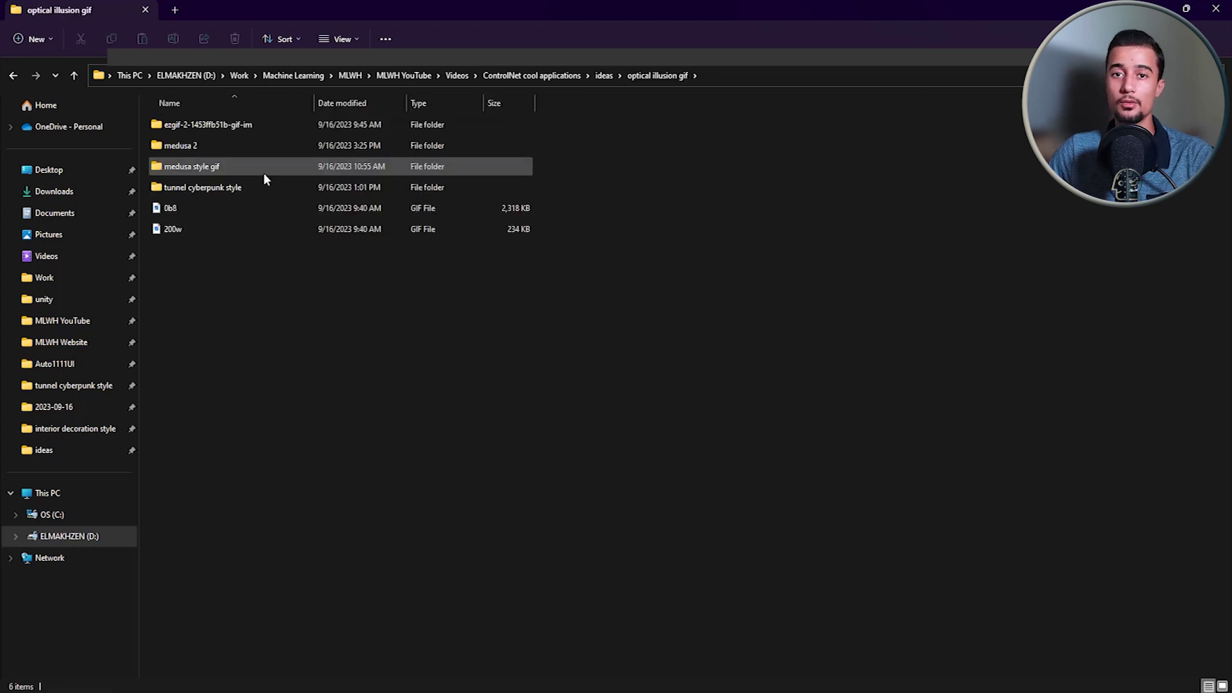
double_click(215, 212)
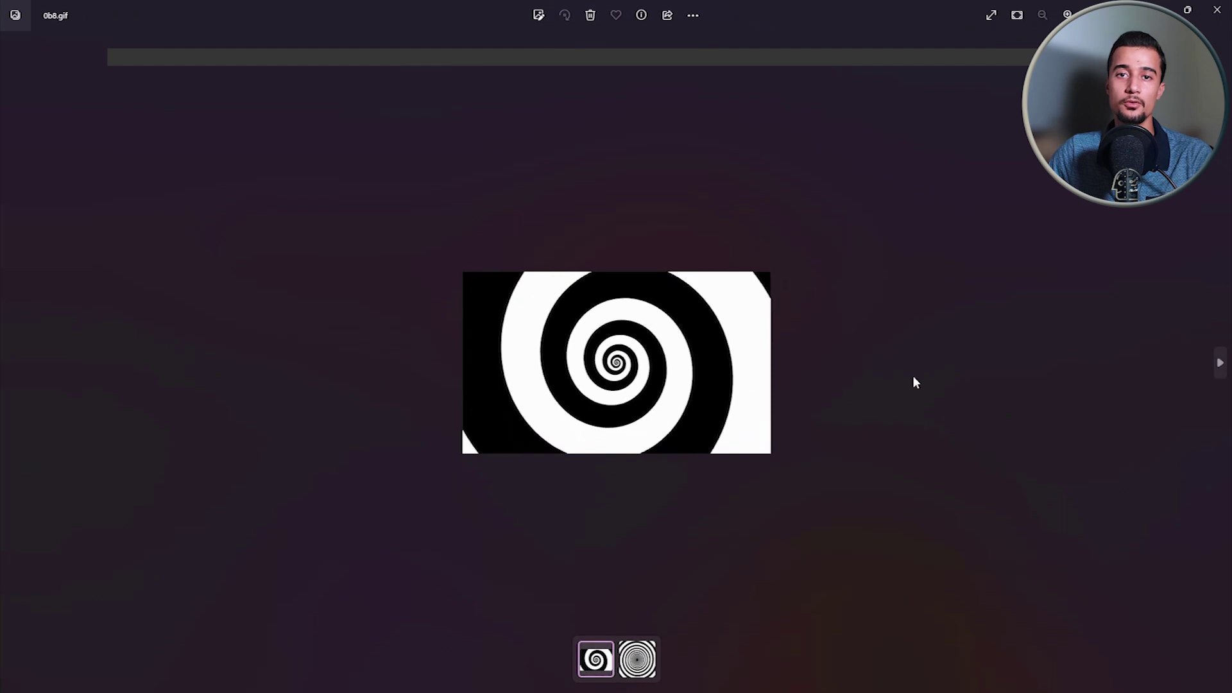
left_click(1217, 9)
left_click(259, 229)
double_click(259, 229)
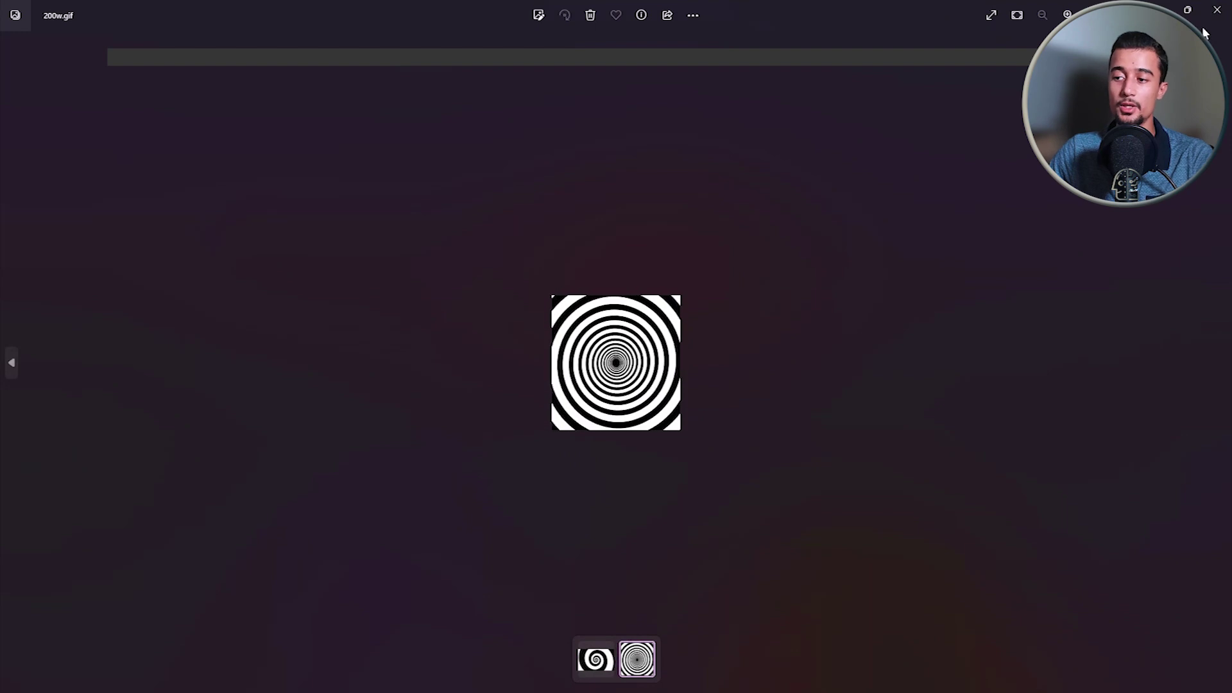
left_click(1217, 12)
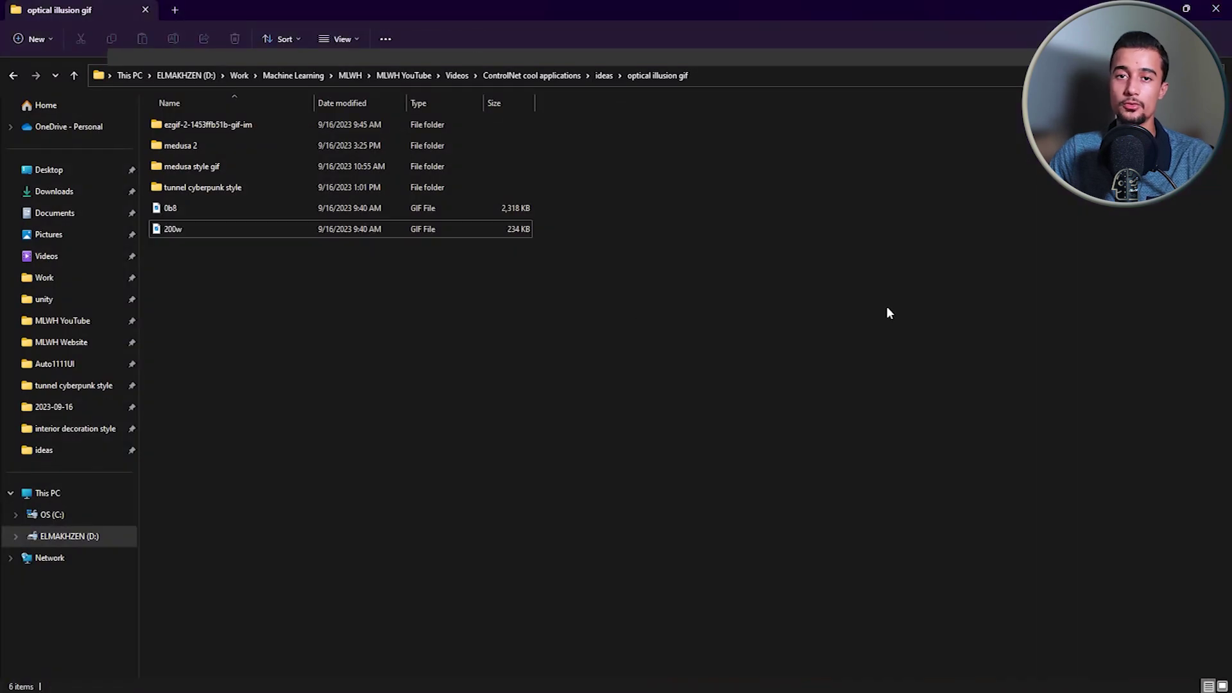
- Upload 200w.gif to ezgif's splitter and split it into frames
left_click(13, 75)
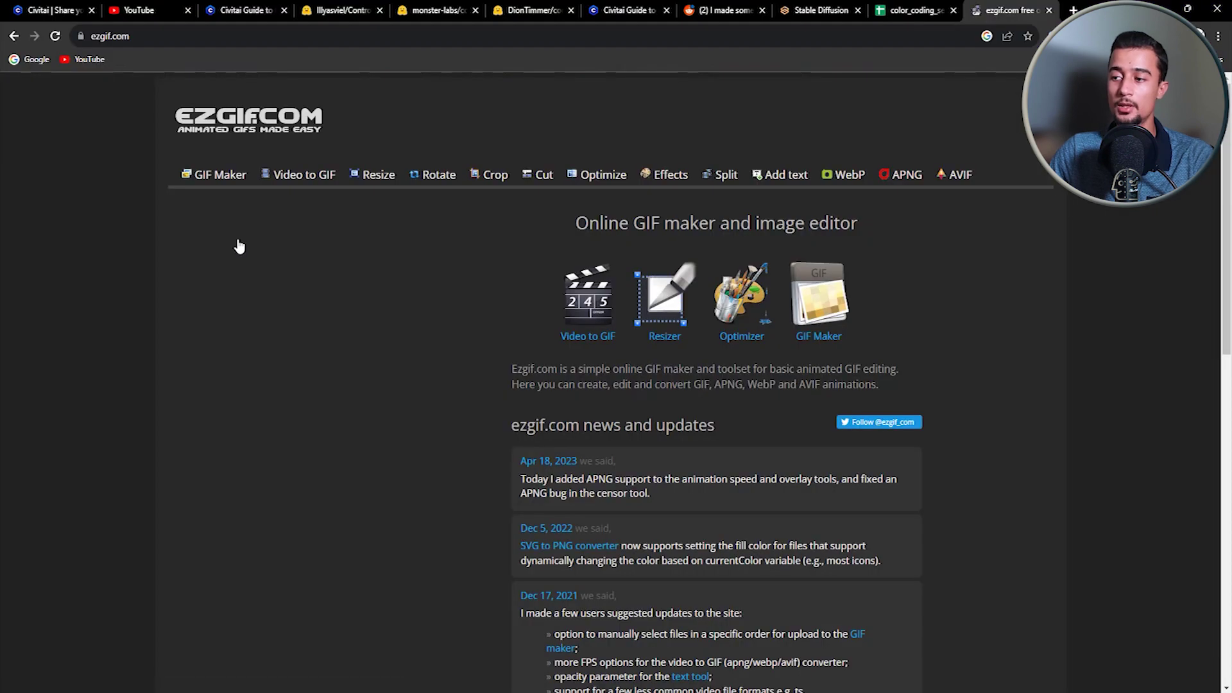
left_click(716, 178)
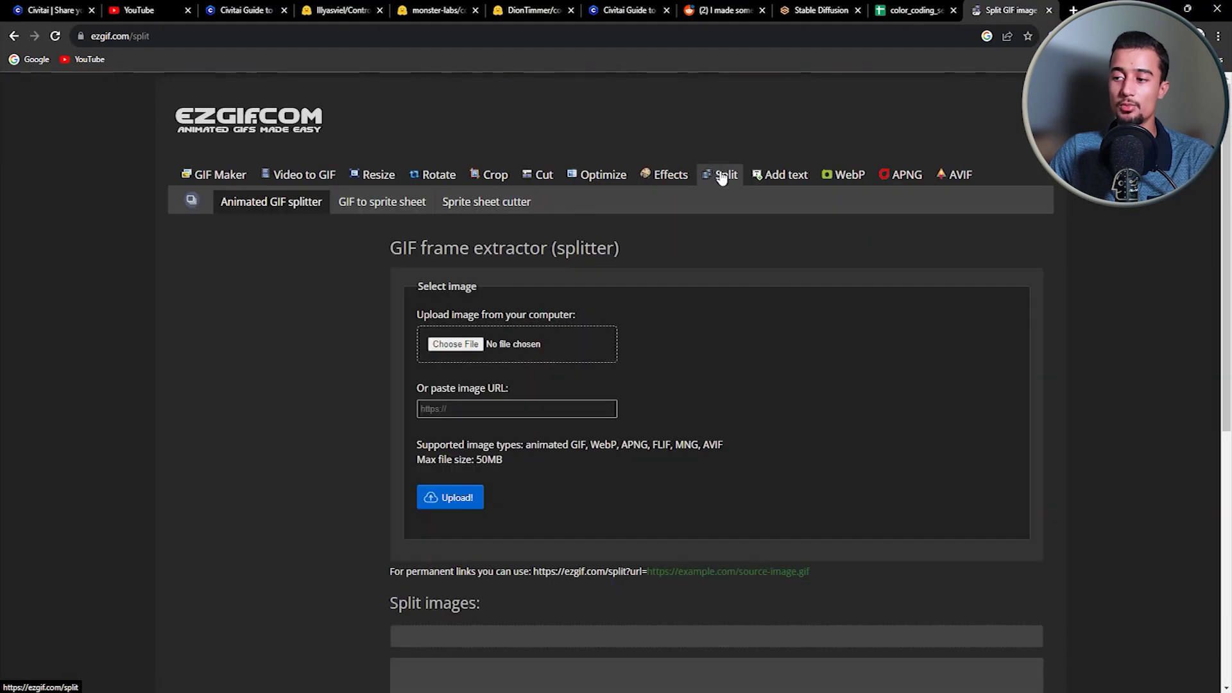
left_click(455, 345)
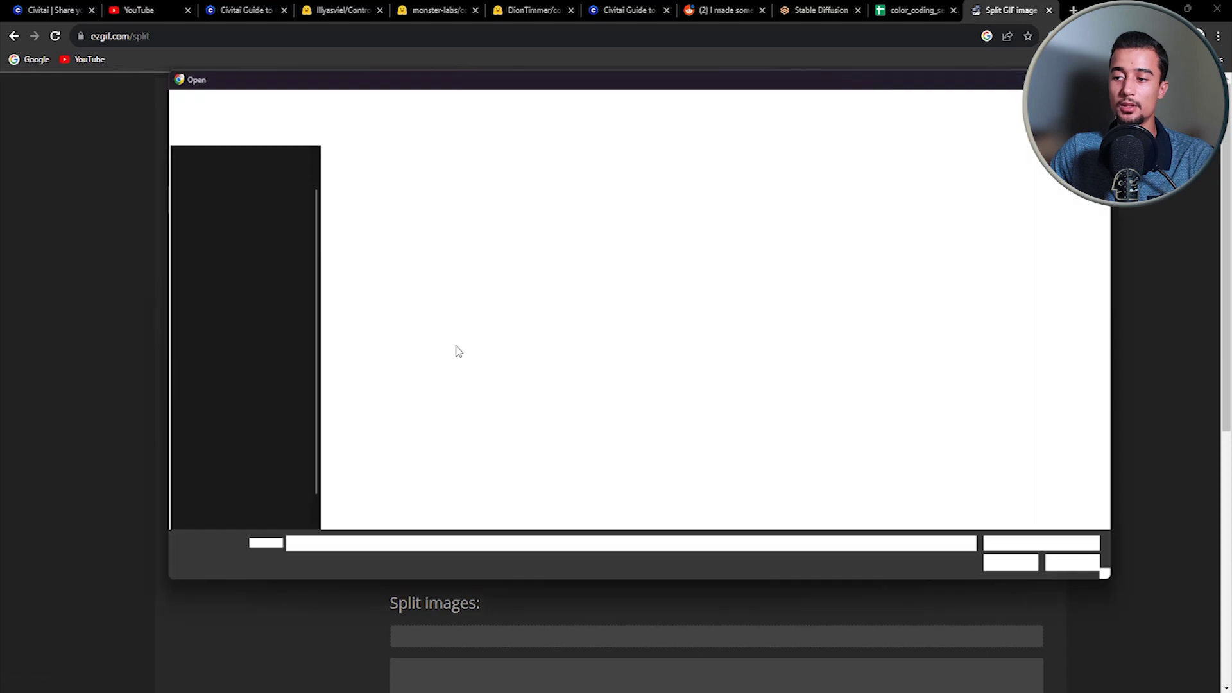
double_click(456, 198)
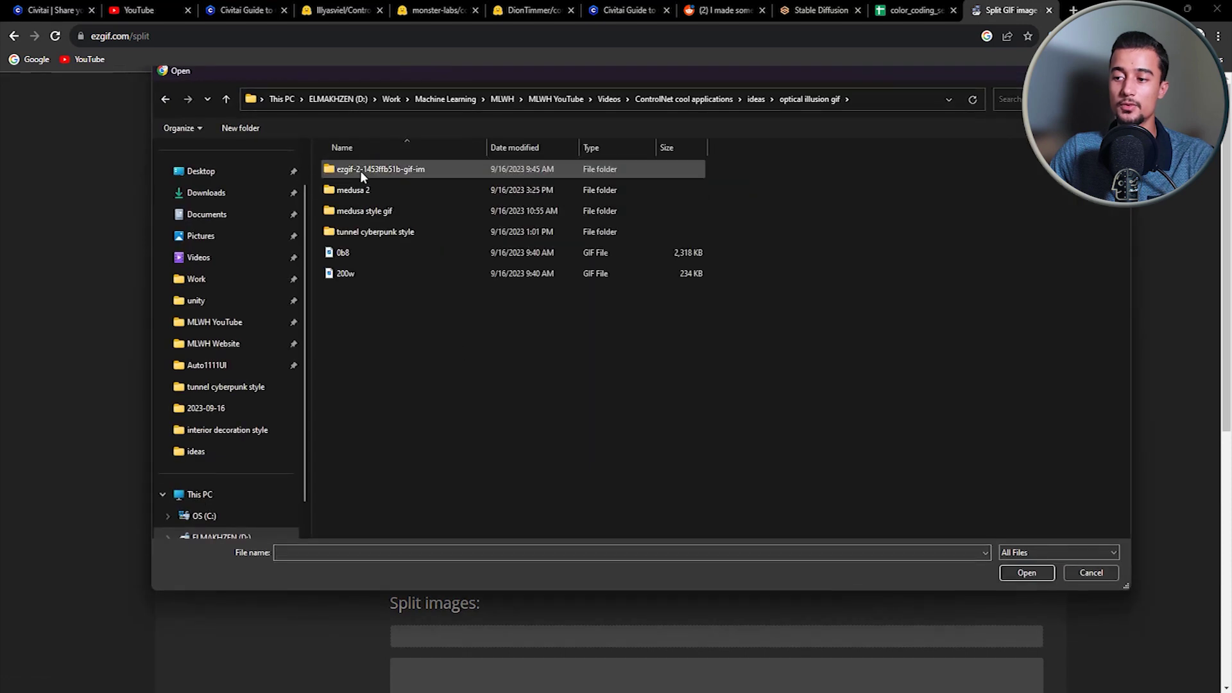
double_click(349, 271)
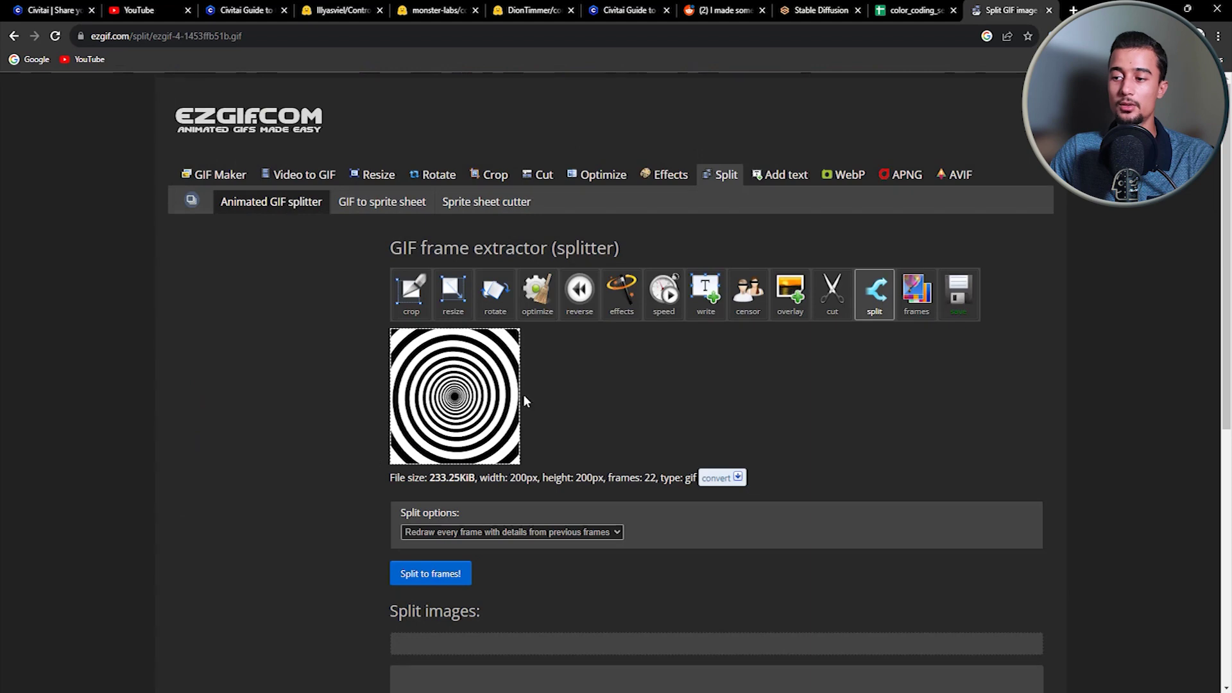
scroll(478, 391, "down", 3)
left_click(431, 371)
scroll(577, 385, "down", 10)
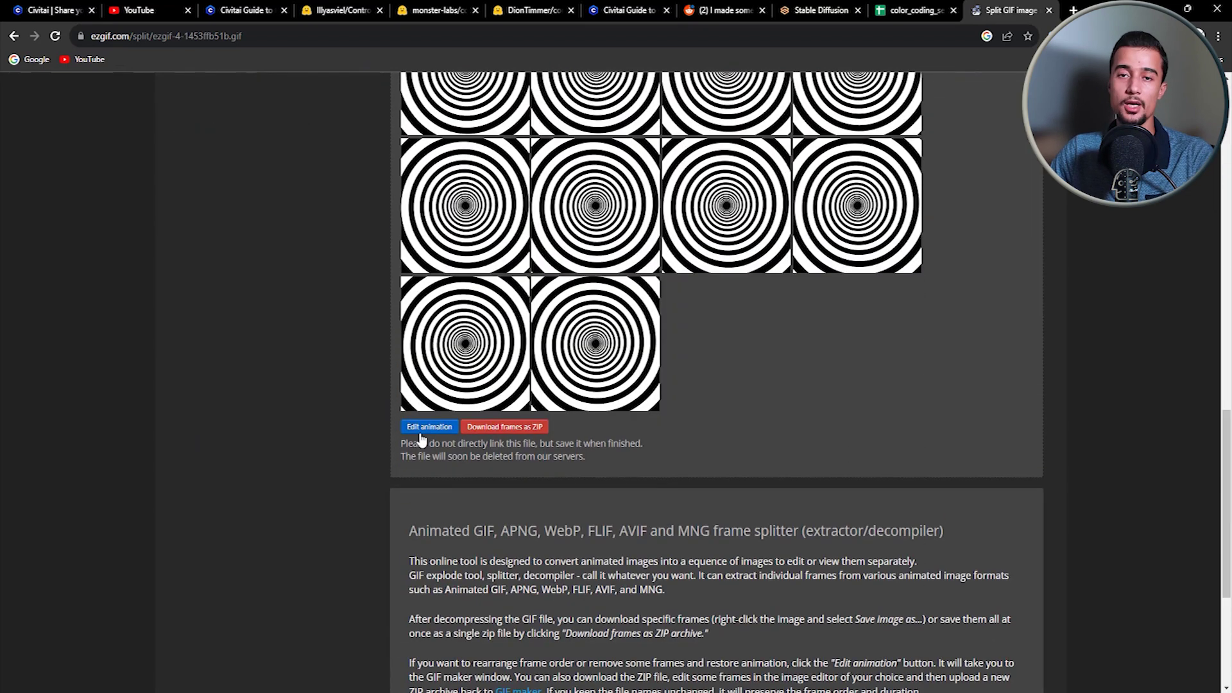
scroll(740, 427, "up", 5)
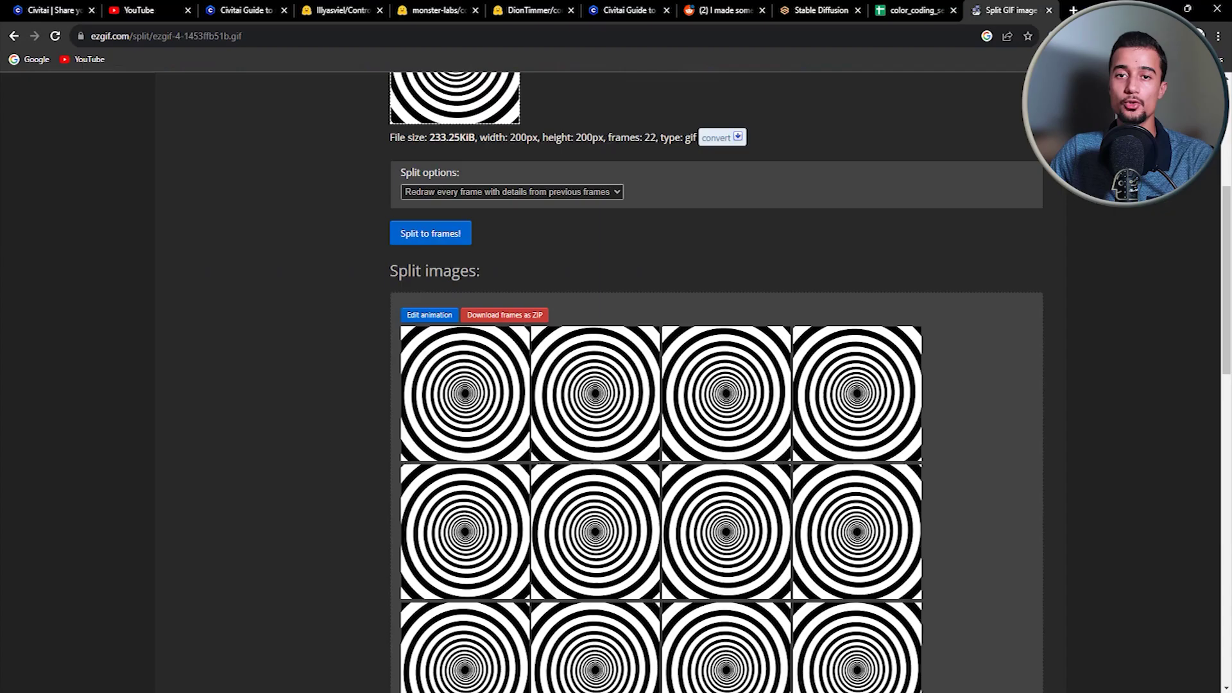
- Back in the web UI, start choosing a new ControlNet image
left_click(815, 10)
scroll(336, 507, "down", 5)
left_click(336, 507)
- Load a spiral frame into ControlNet and replace the circuit prompt with the medusa prompt
double_click(353, 179)
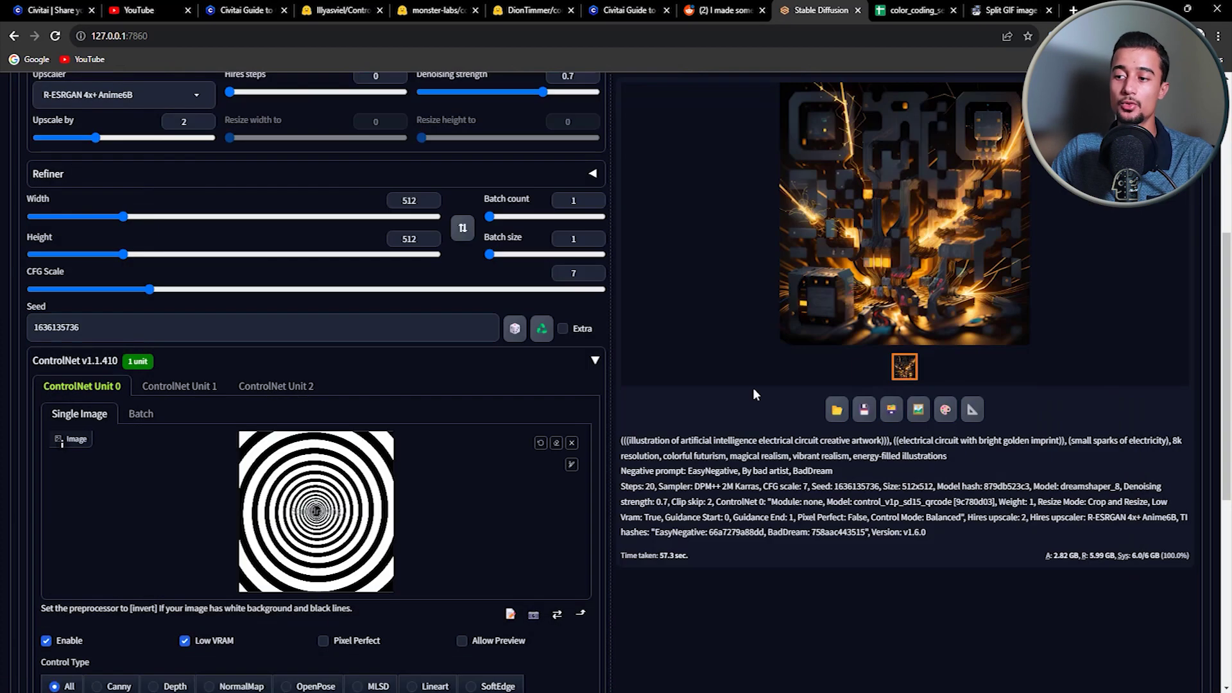
left_click_drag(1229, 404, 1228, 254)
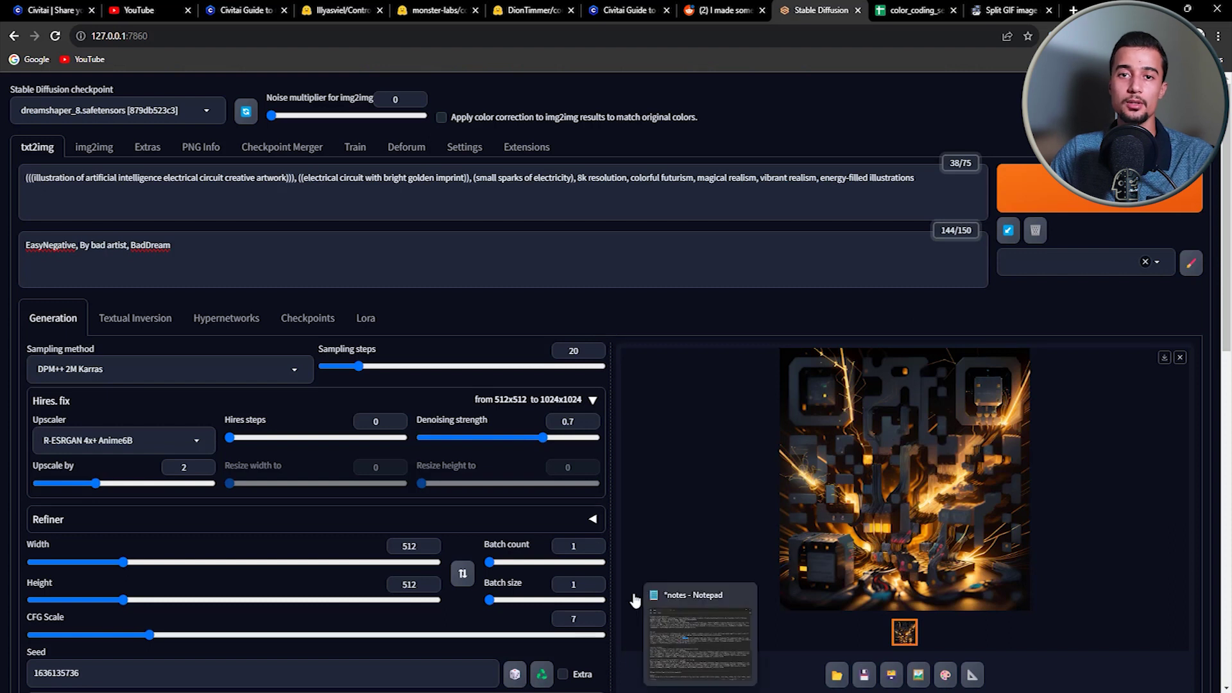
left_click(64, 177)
left_click_drag(63, 190, 916, 188)
type("((high quality illustration of medusa with red spiraled hair)), ((red color splash)), glow effects, godrays, Hand drawn, render, 8k, octane render, cinema 4d, blender, dark, atmospheric 4k ultra detailed, cinematic sensual, Sharp focus, humorous illustration, big depth of field, Masterpiece, colors, concept art, trending on artstation, hyperrealistic, Vivid colors, extremely detailed CG unity 8k wallpaper, trending on ArtStation, trending on CGSociety, Intricate, High Detail, dramatic, absurdes")
left_click(194, 260)
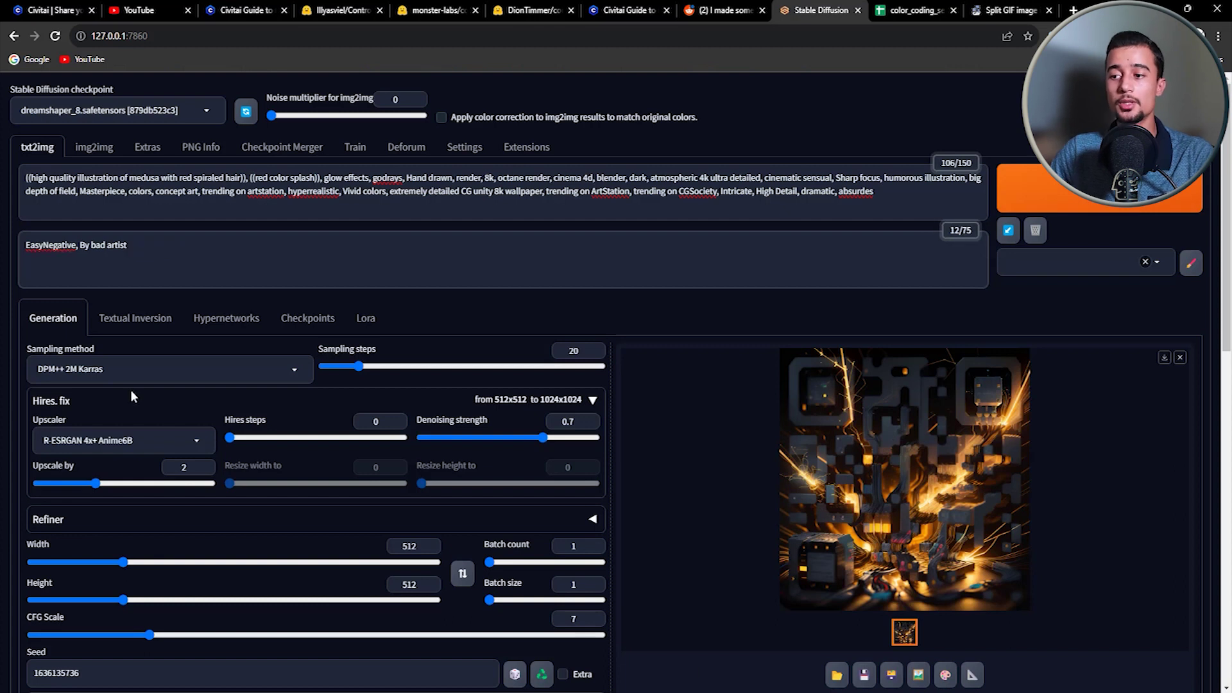
- Adjust the generation sliders, setting starting control step 0.05 and ending control step below 1
scroll(162, 557, "down", 3)
left_click_drag(149, 433, 169, 433)
scroll(435, 422, "up", 1)
left_click_drag(543, 302, 516, 302)
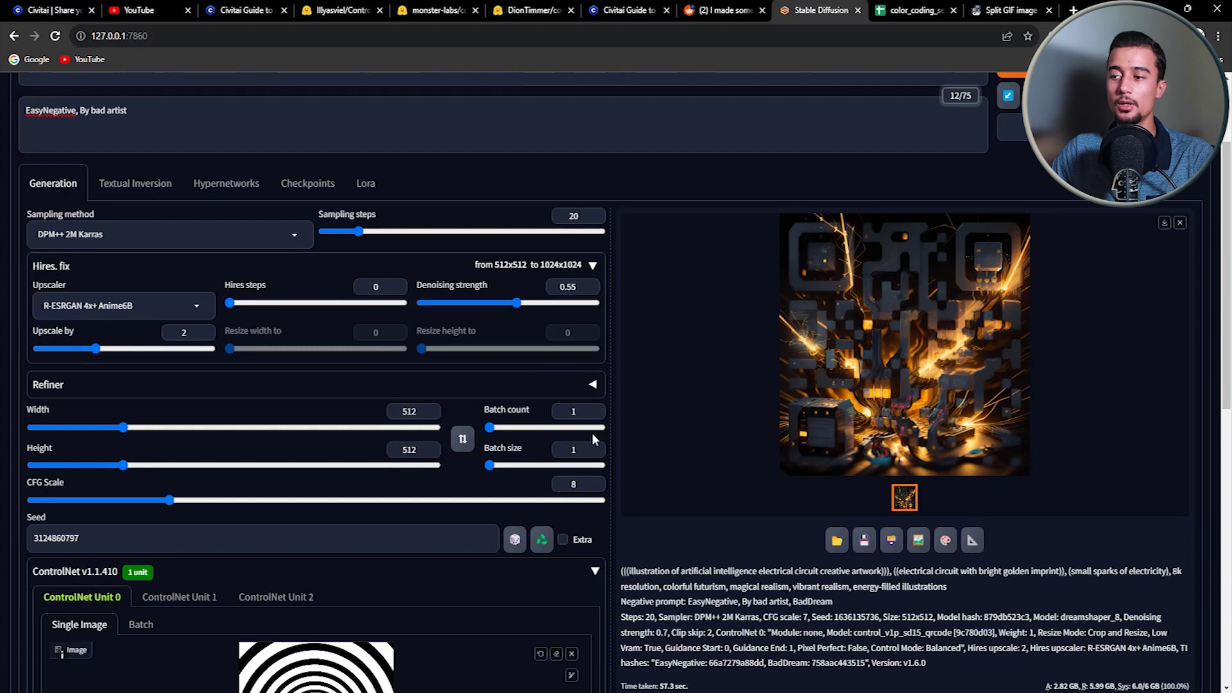
scroll(1047, 313, "down", 8)
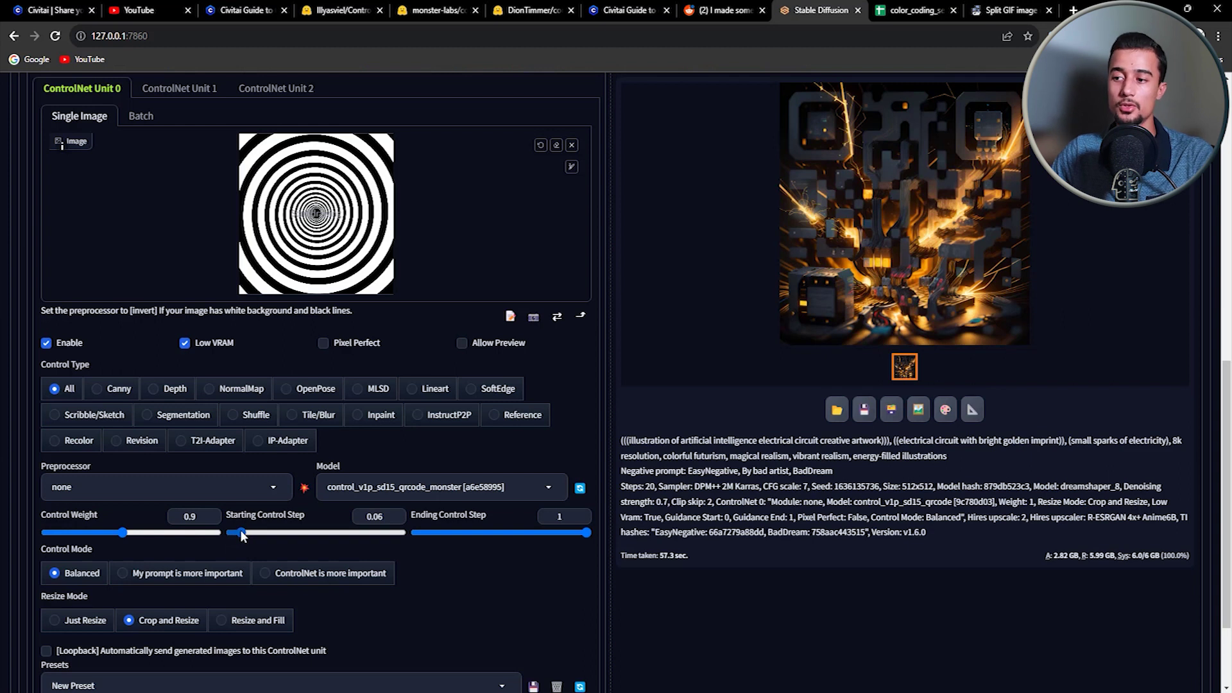
left_click_drag(242, 535, 239, 535)
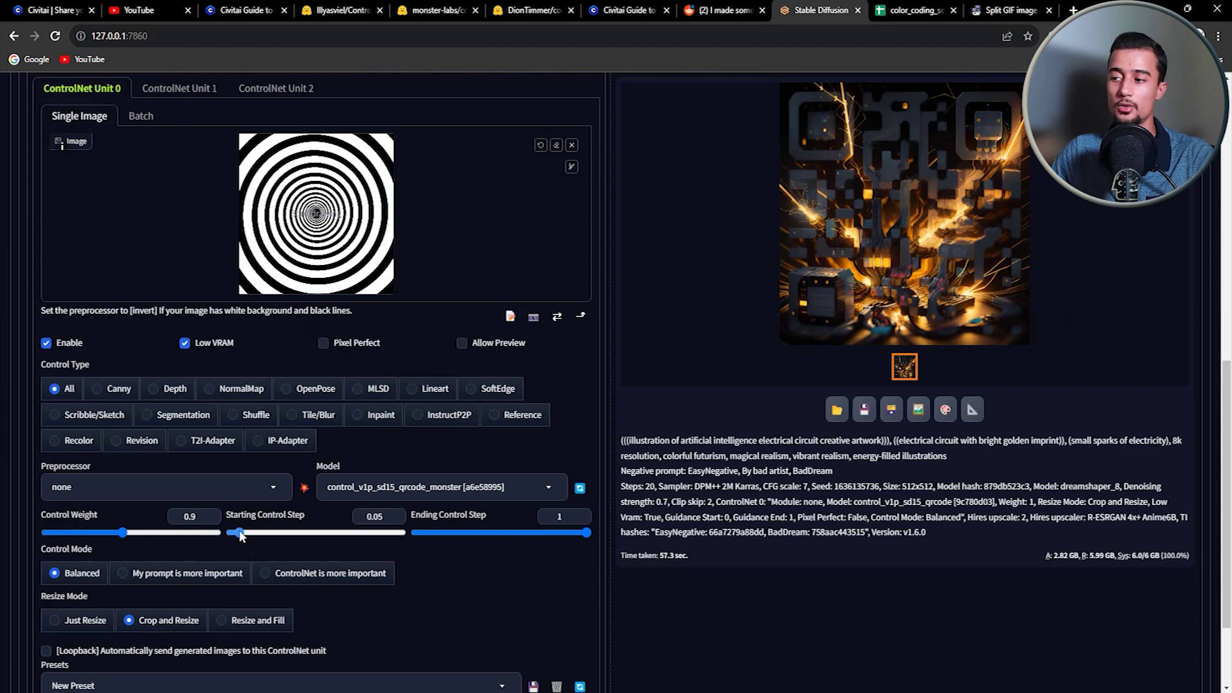
left_click(581, 520)
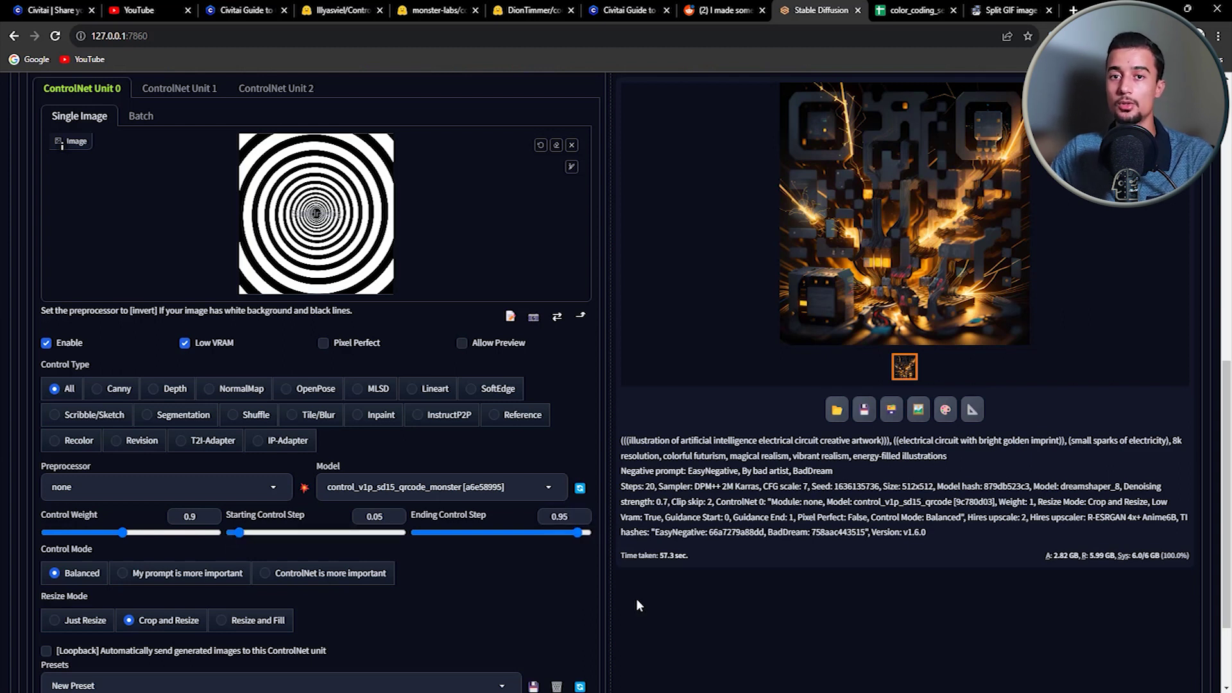
scroll(675, 630, "up", 10)
- Generate the Medusa spiral image and check it at full size
left_click(1026, 186)
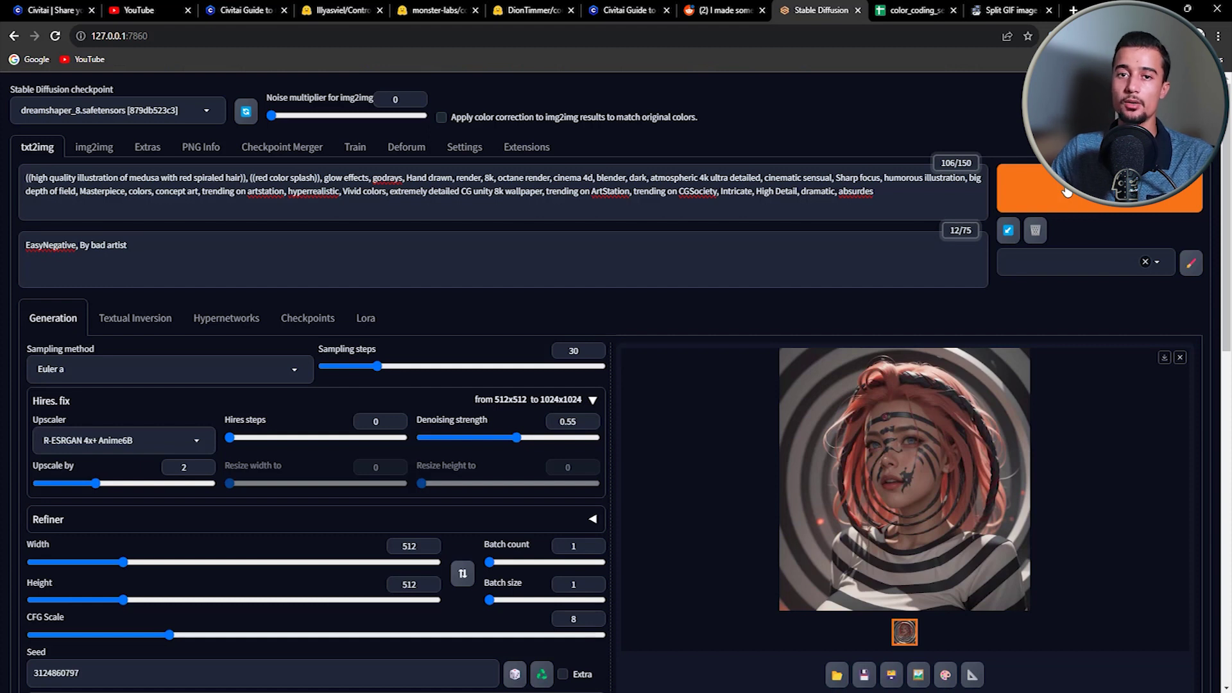
left_click(932, 415)
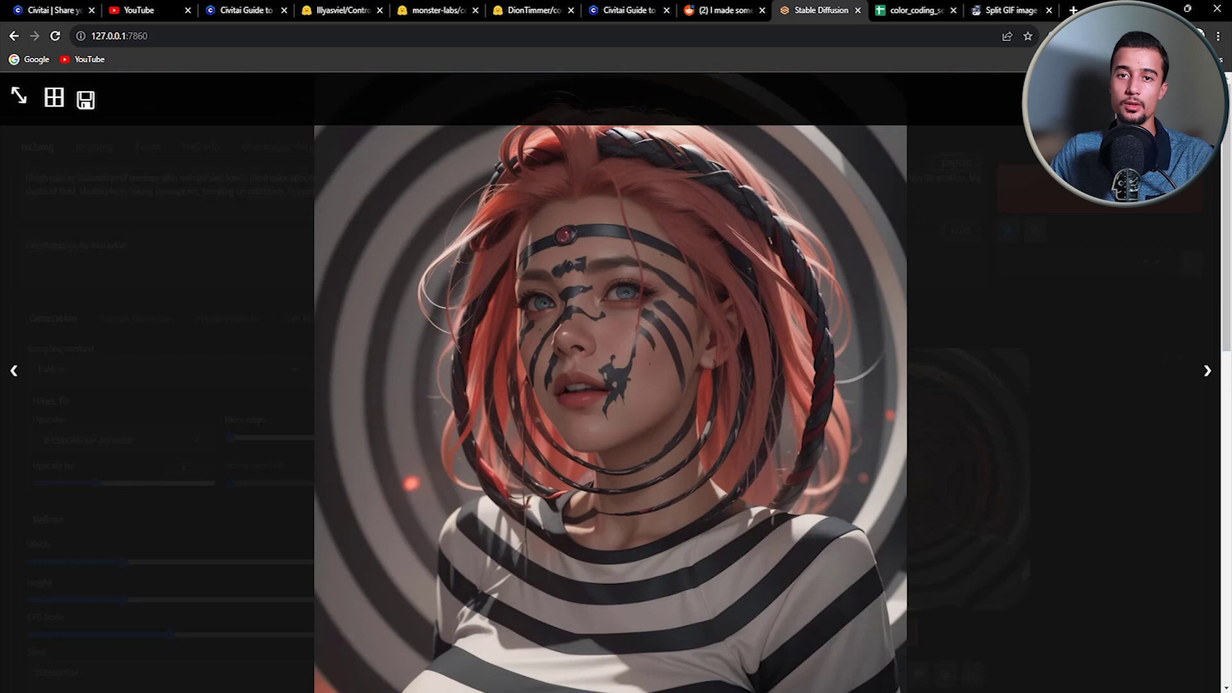
key("Escape")
scroll(762, 355, "down", 5)
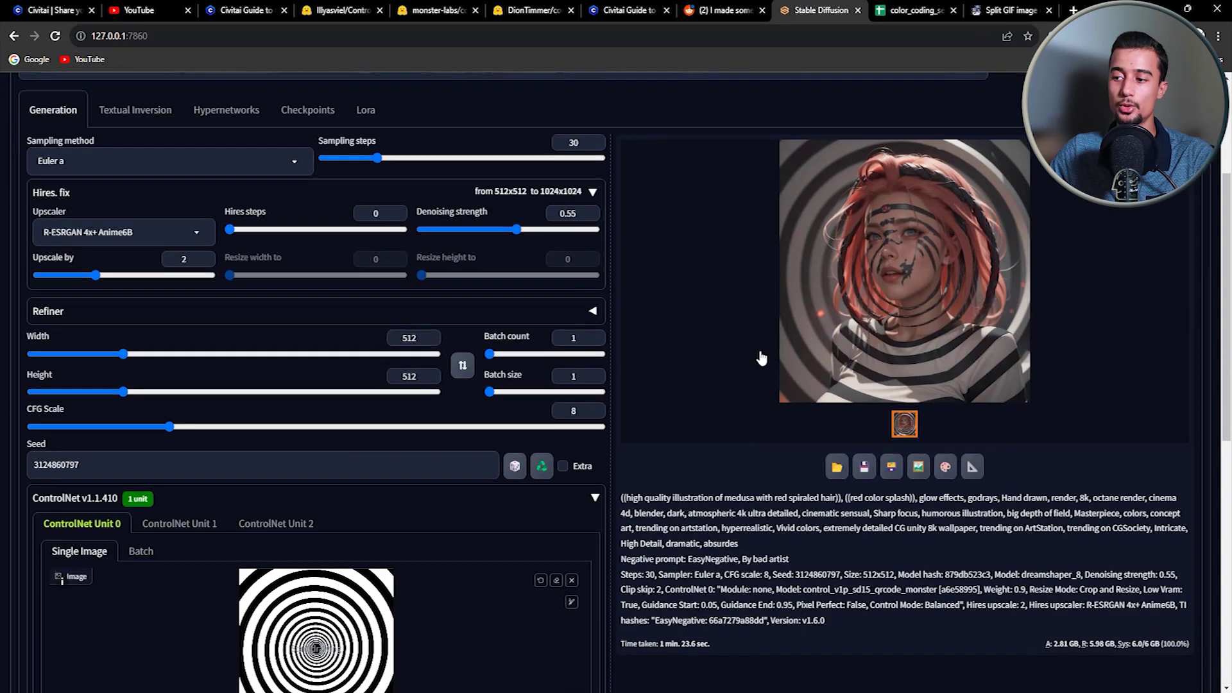
- Switch ControlNet to Batch and paste the spiral frames folder path as Input Directory
scroll(103, 466, "down", 1)
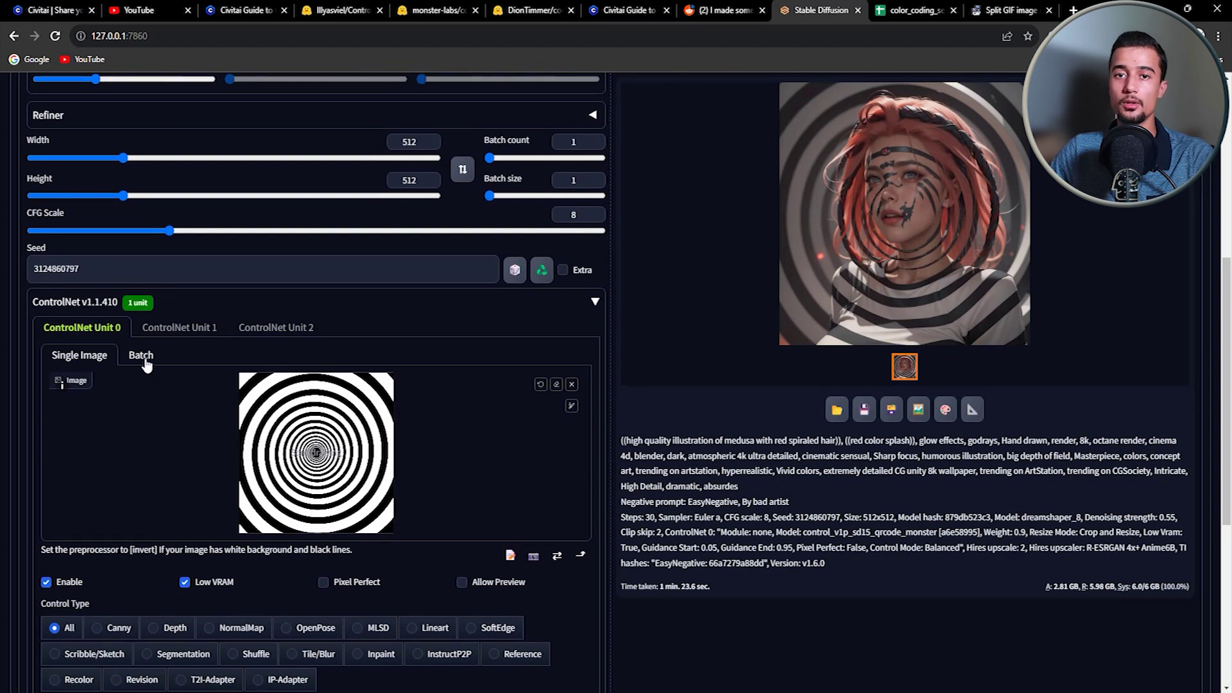
left_click(142, 357)
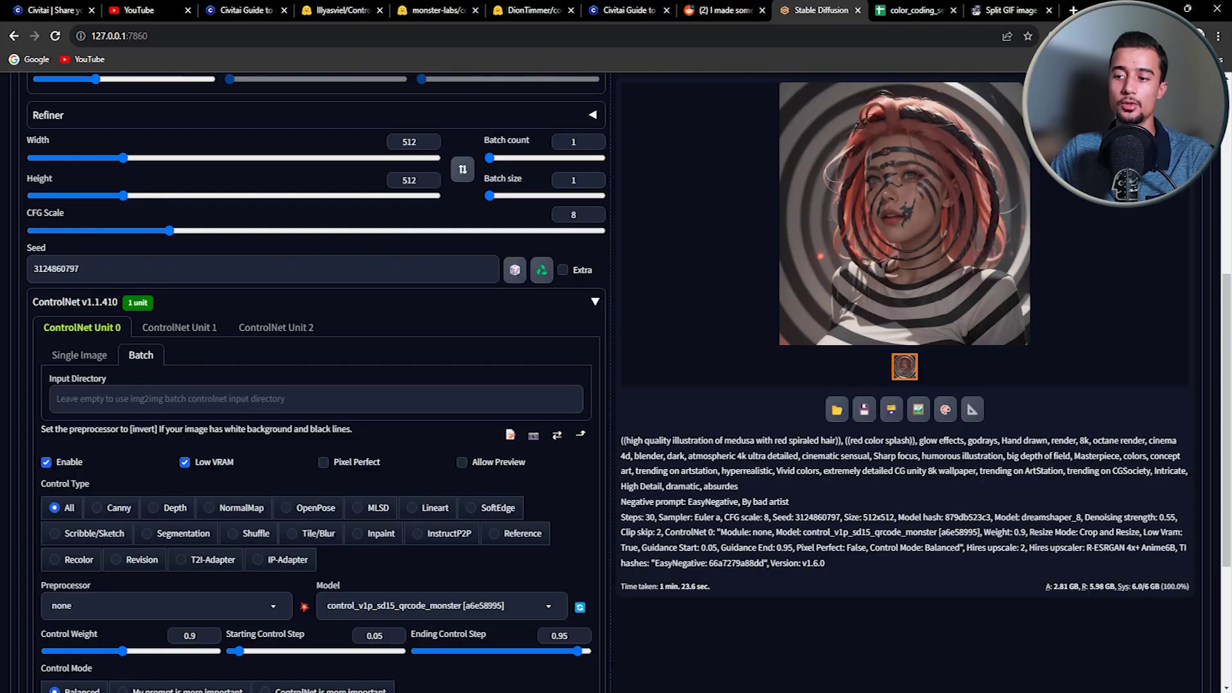
key("alt+Tab")
left_click(852, 79)
key("ctrl+c")
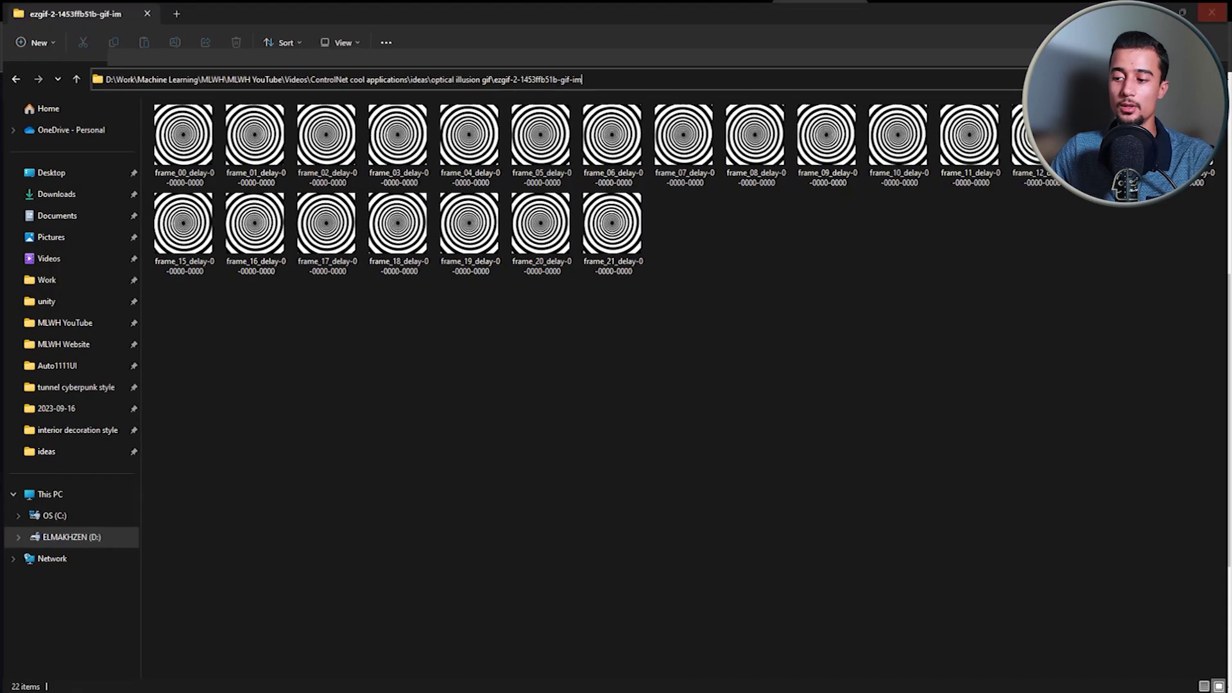
key("alt+Tab")
left_click(159, 406)
key("ctrl+v")
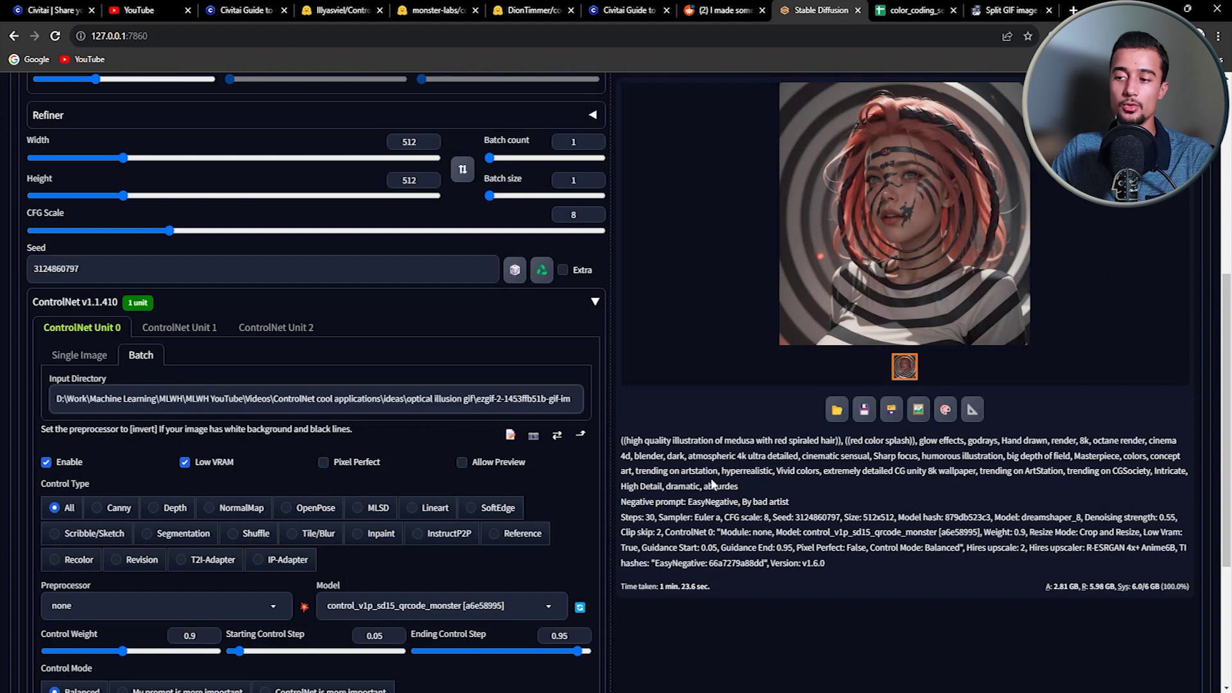
- Start batch generation of a Medusa image for every spiral frame
scroll(758, 482, "up", 6)
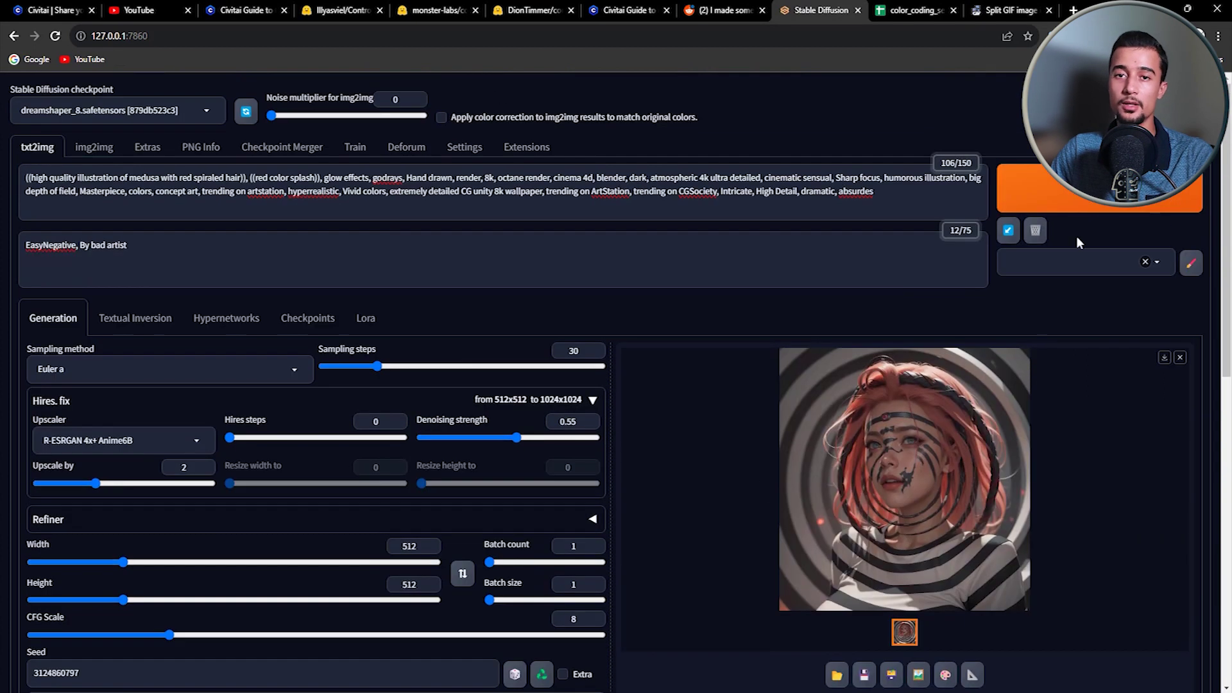
left_click(1098, 187)
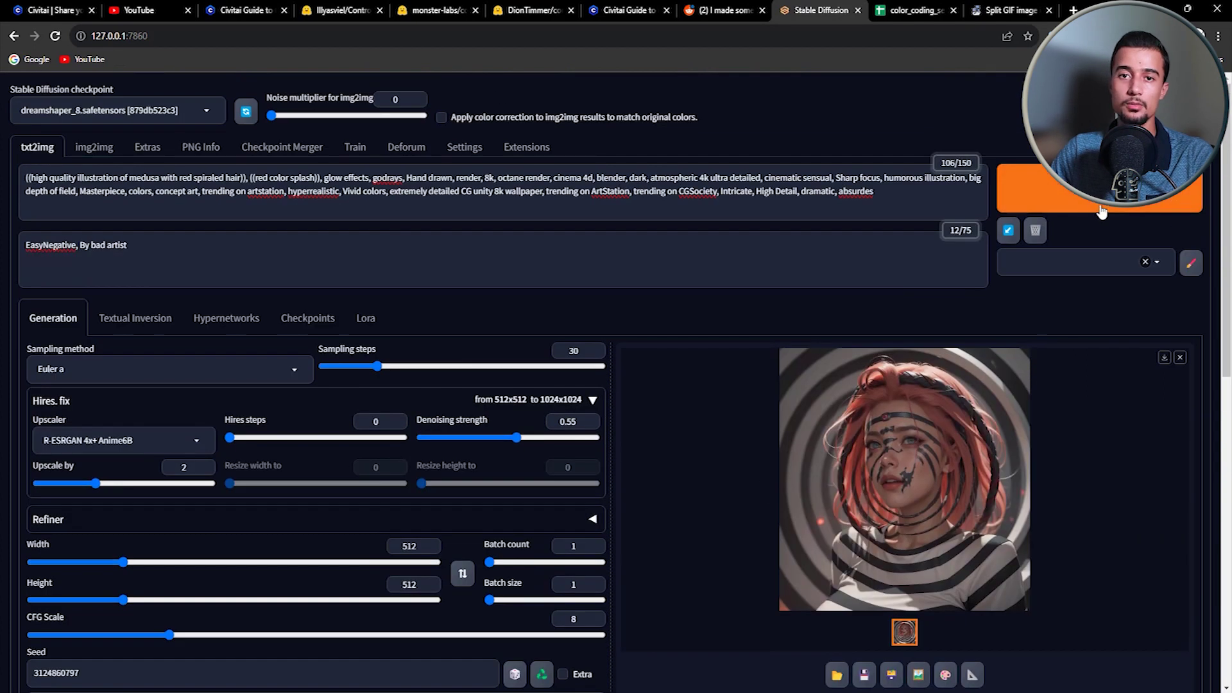
key("alt+Tab")
left_click(657, 75)
- Open frame 00071 from medusa style gif in Photos and step through the generated frames
double_click(357, 165)
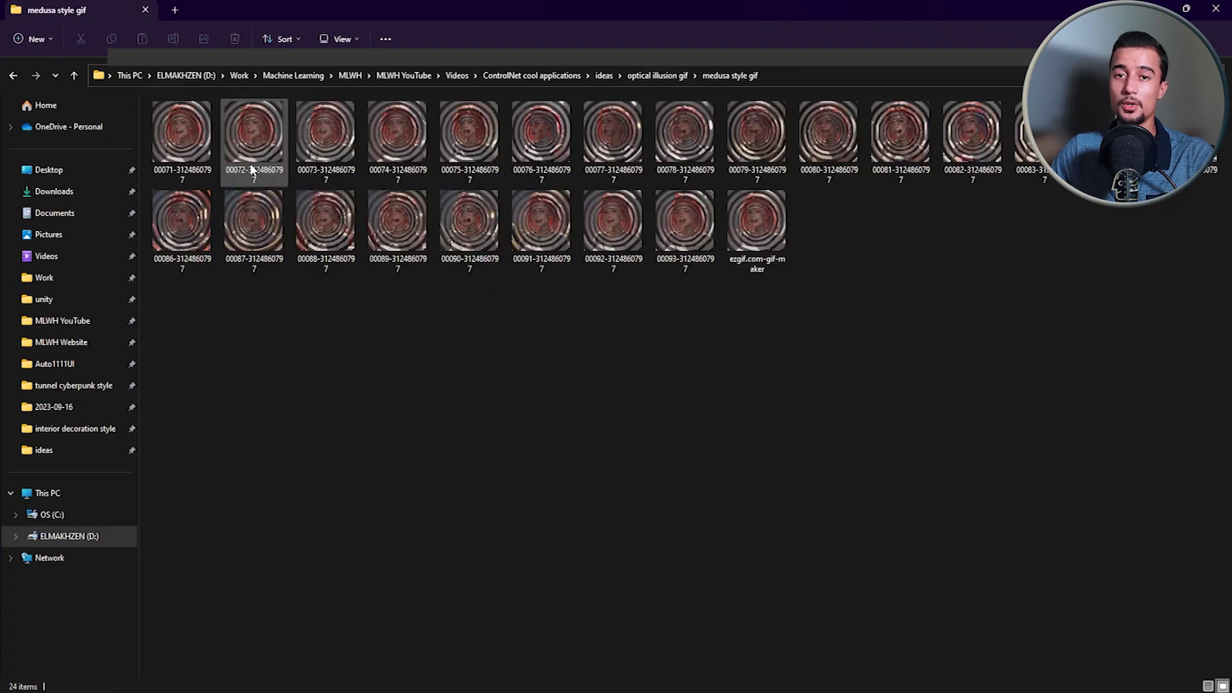
double_click(189, 149)
key("Right")
key("Right")
key("Right")
key("Right")
key("Right")
key("Right")
key("Right")
key("Right")
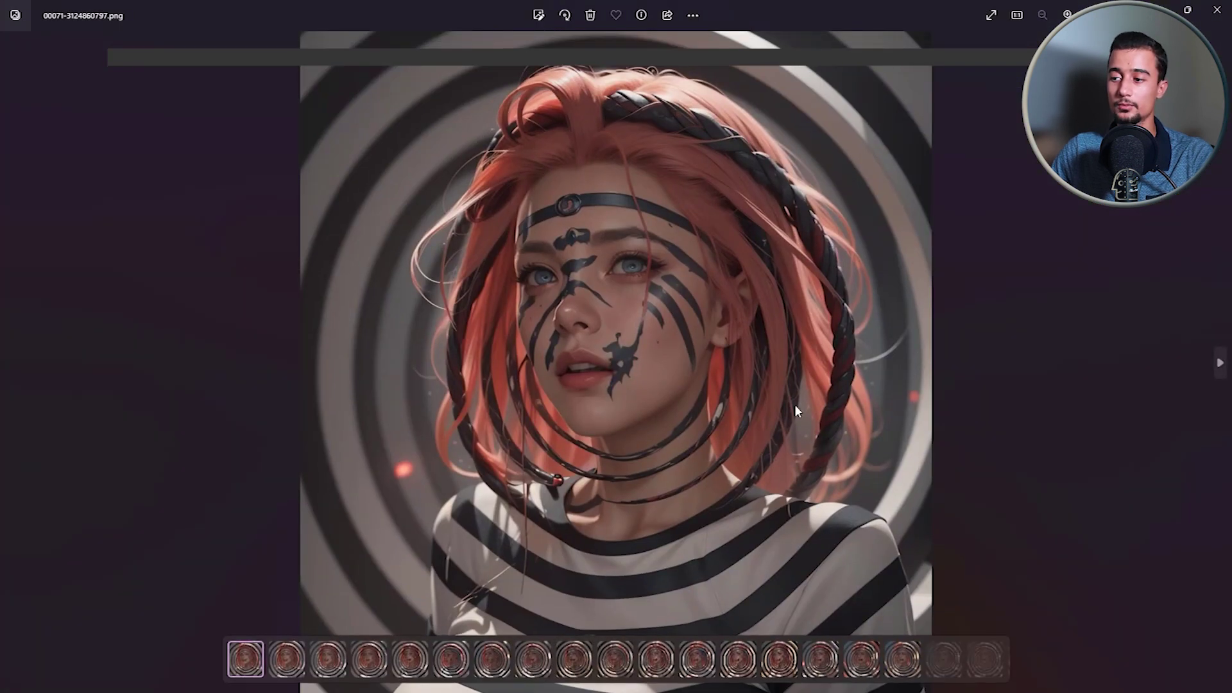
key("Right")
key("Right")
key("Right")
key("Right")
key("Right")
key("Right")
key("Right")
key("Right")
key("Right")
key("Right")
key("Right")
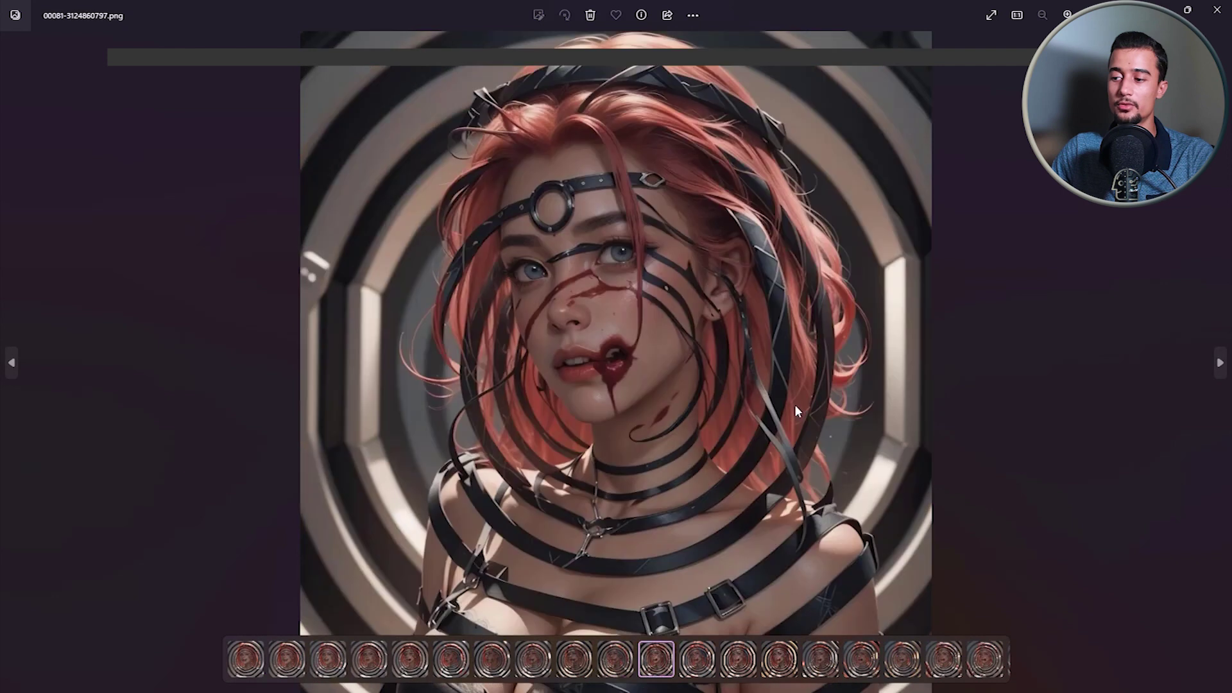
key("Right")
key("Right")
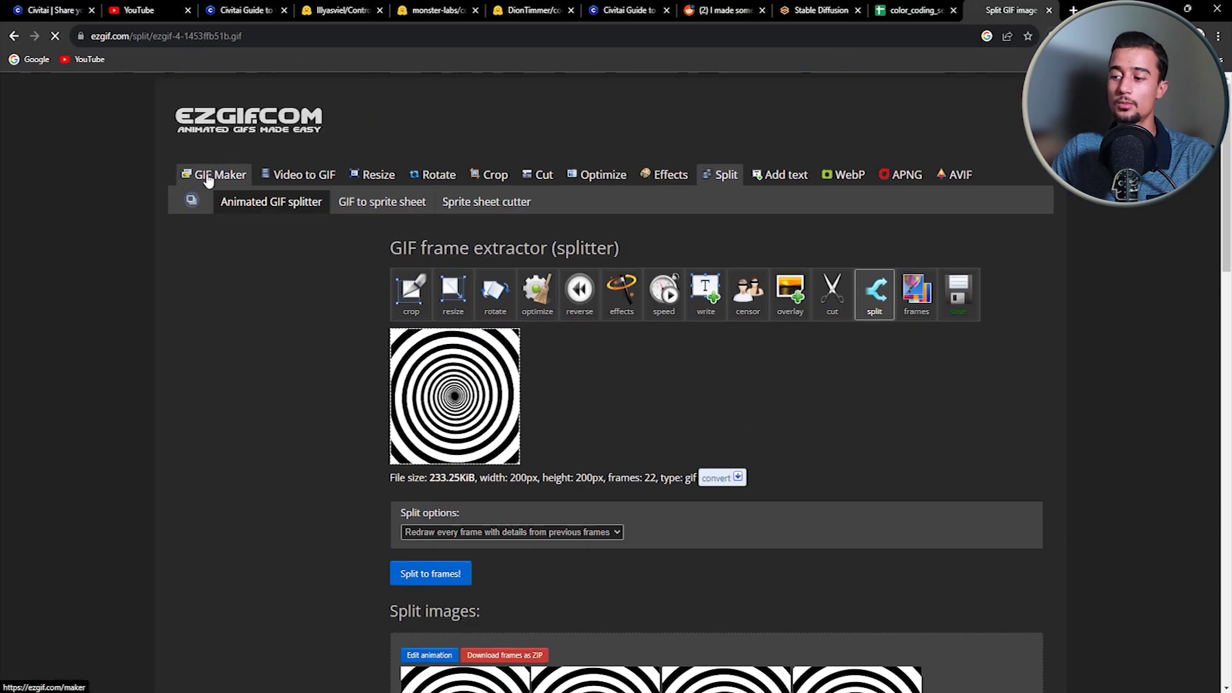
left_click(215, 178)
- Select frames 00071 through 00093 in the medusa style gif folder and upload them
left_click(456, 319)
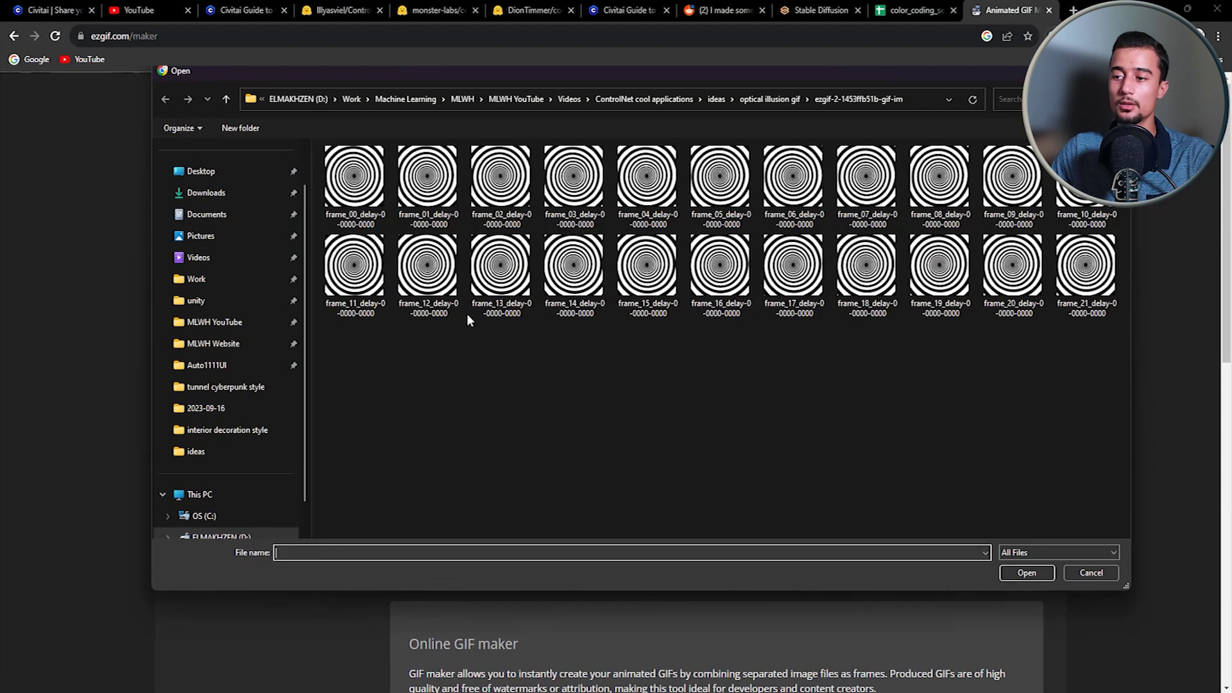
left_click(775, 100)
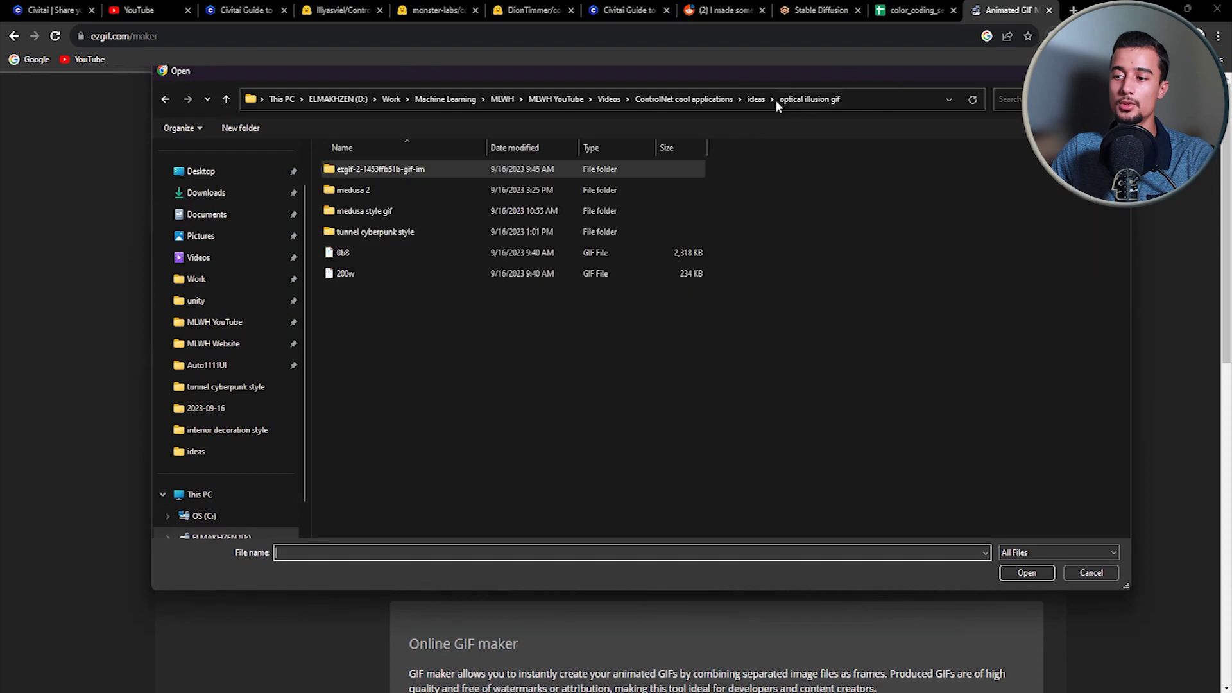
double_click(363, 211)
left_click(360, 203)
left_click(349, 369, "shift")
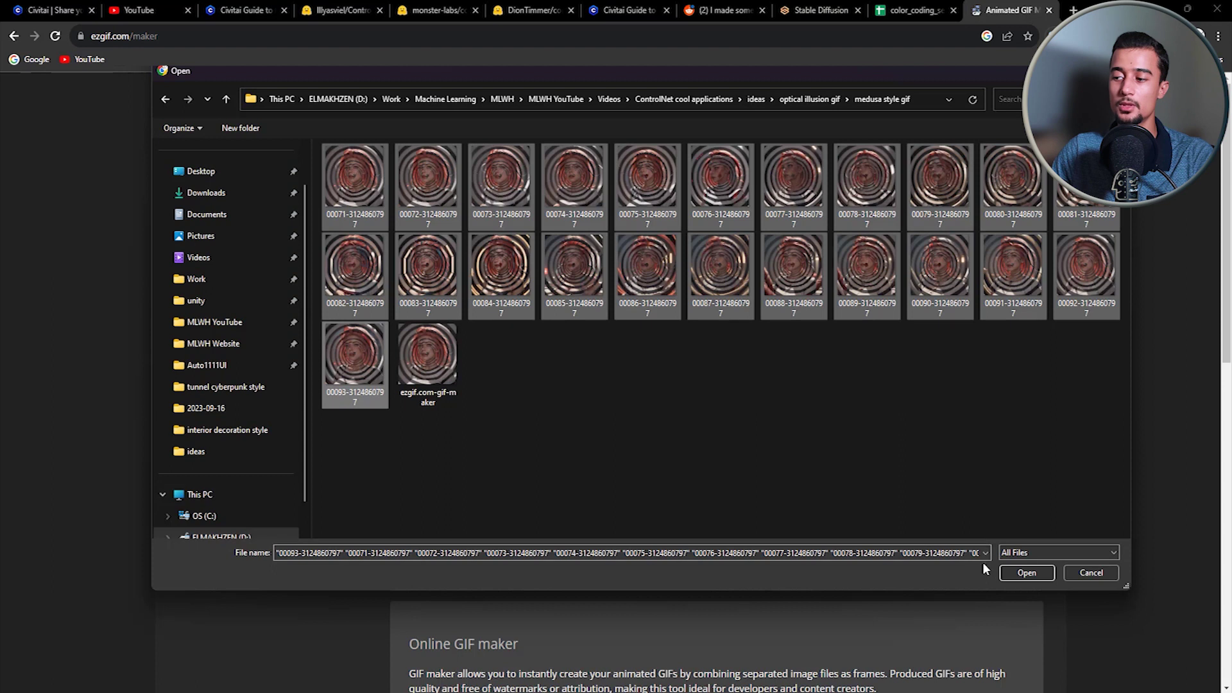
left_click(1011, 575)
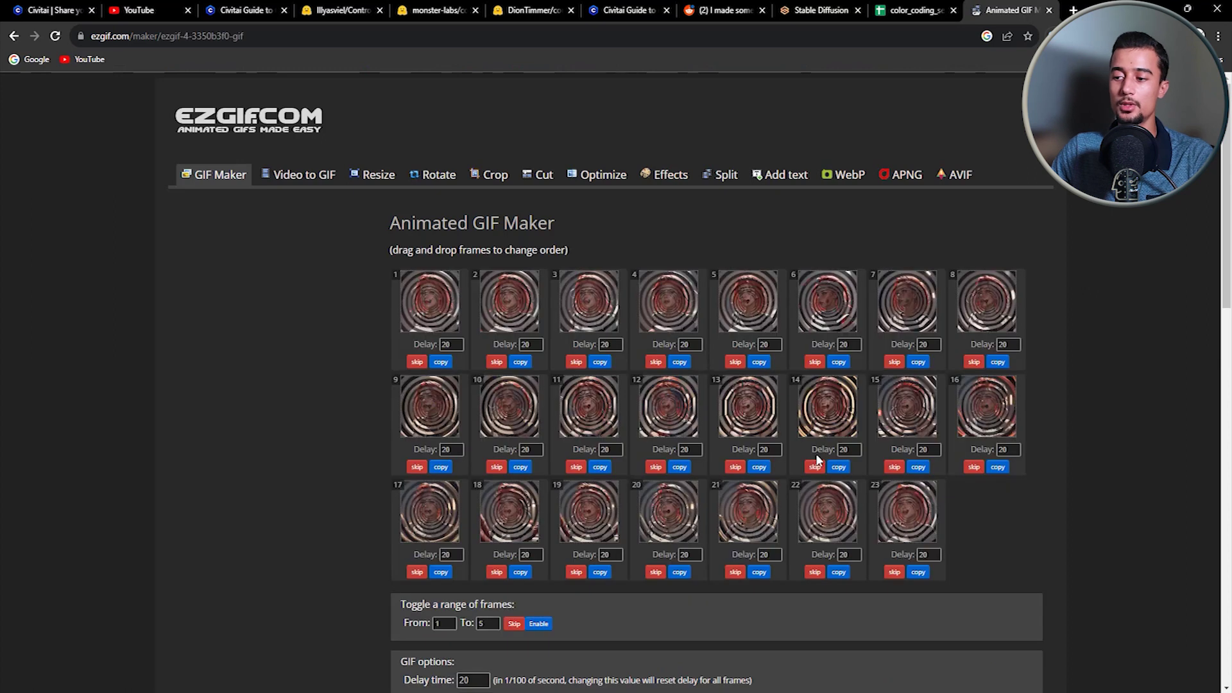
scroll(584, 506, "down", 4)
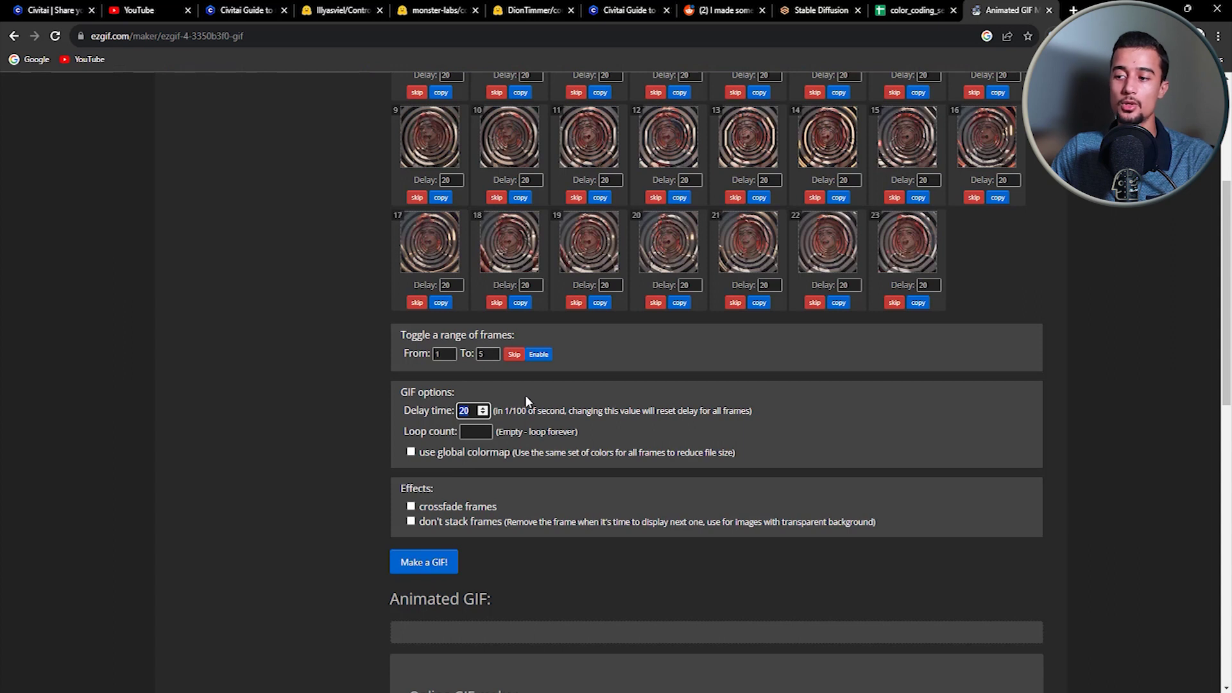
- Enter delay time 10 and make the animated Medusa GIF
type("10")
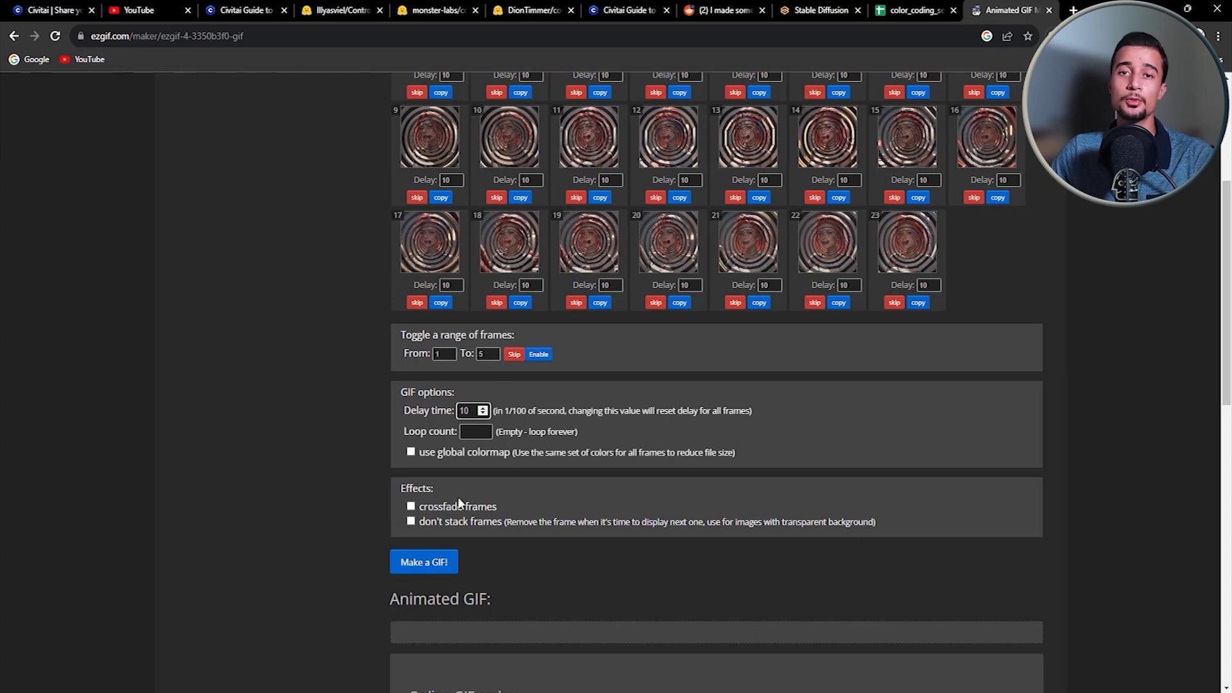
left_click(441, 569)
scroll(327, 541, "down", 4)
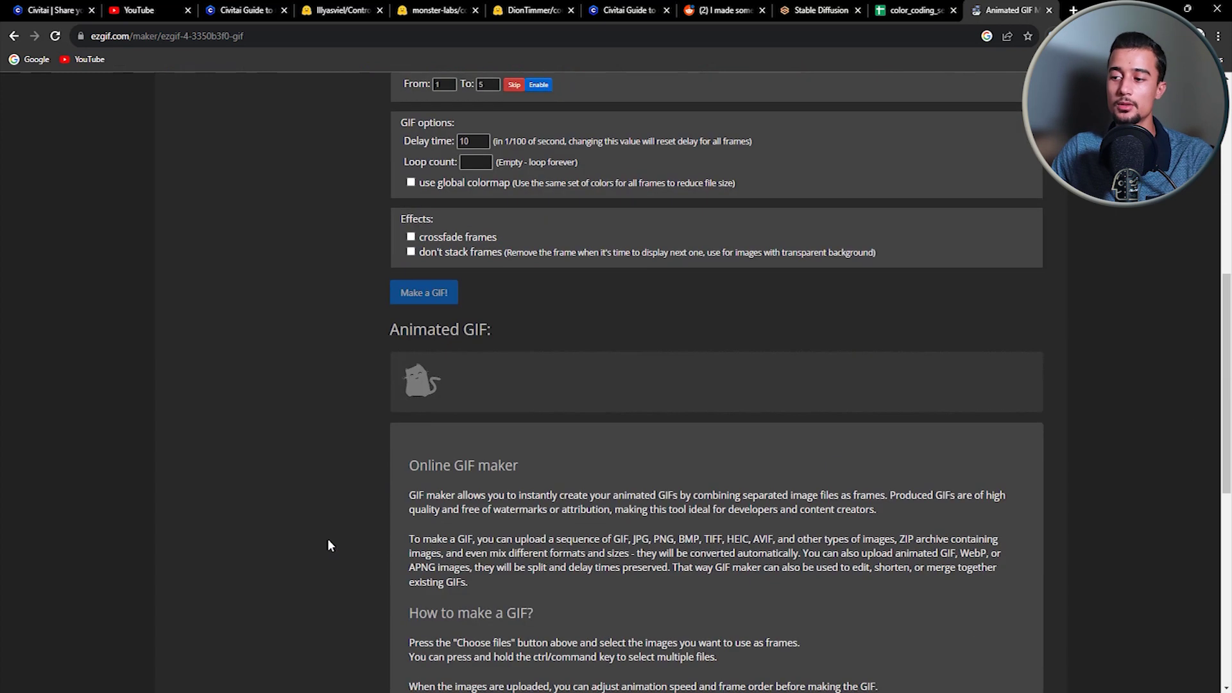
scroll(328, 540, "down", 2)
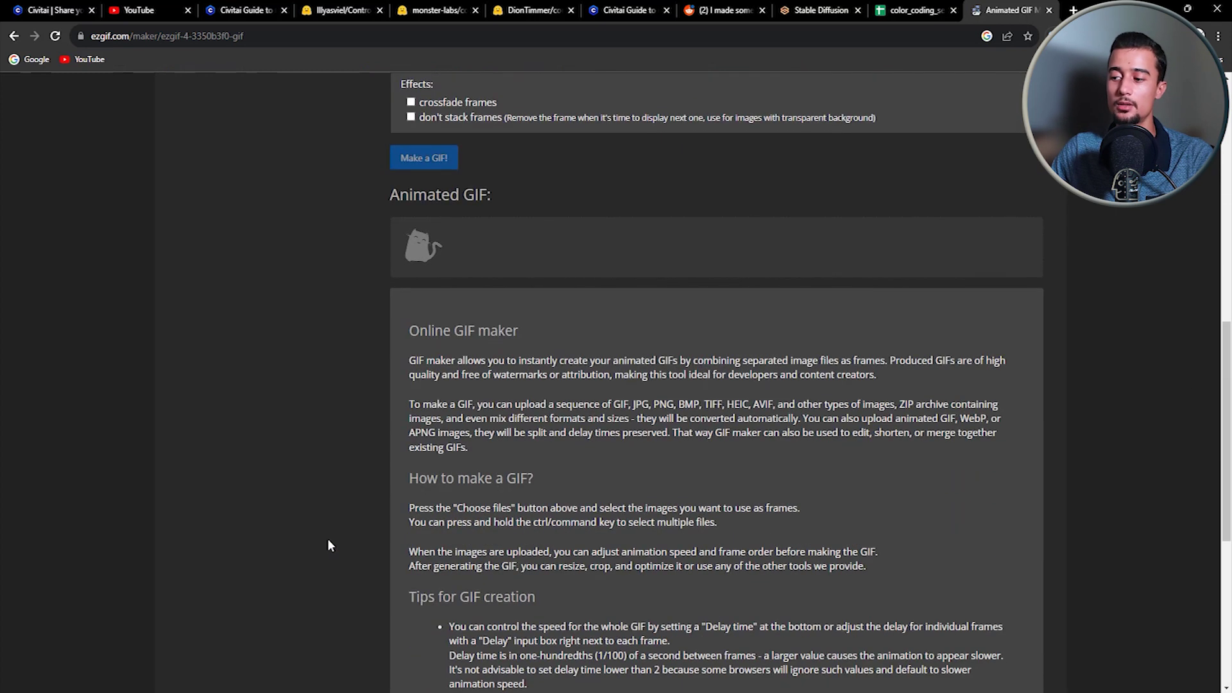
scroll(327, 539, "down", 4)
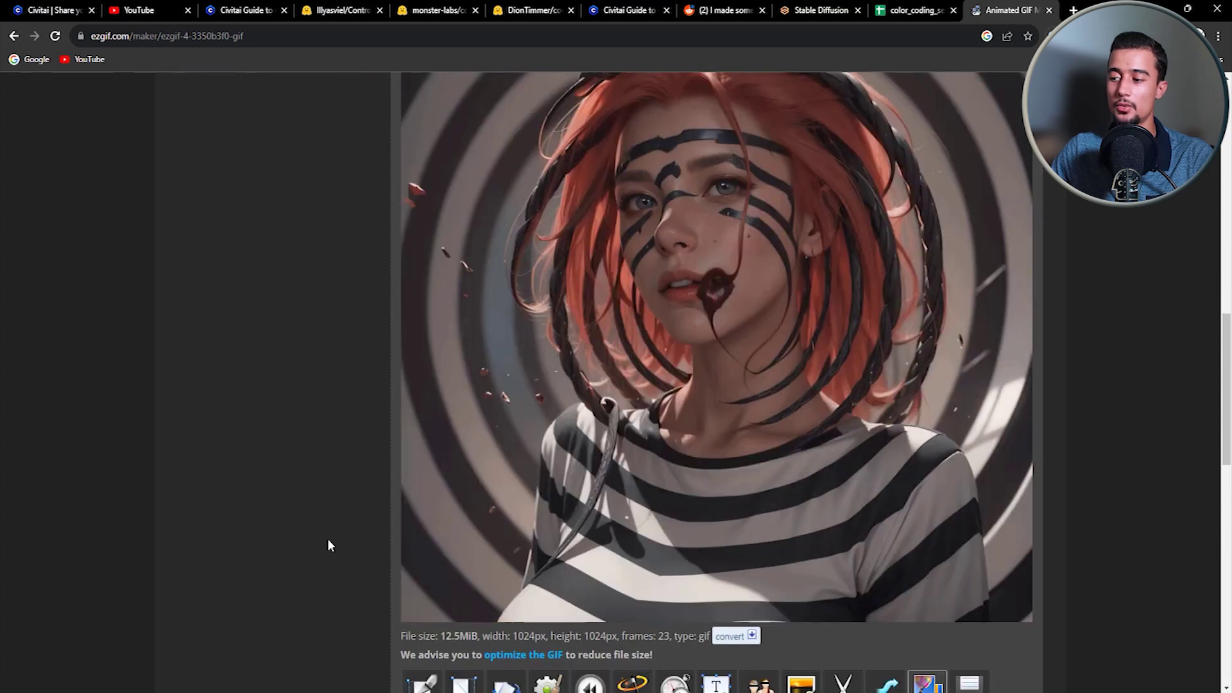
scroll(328, 539, "up", 2)
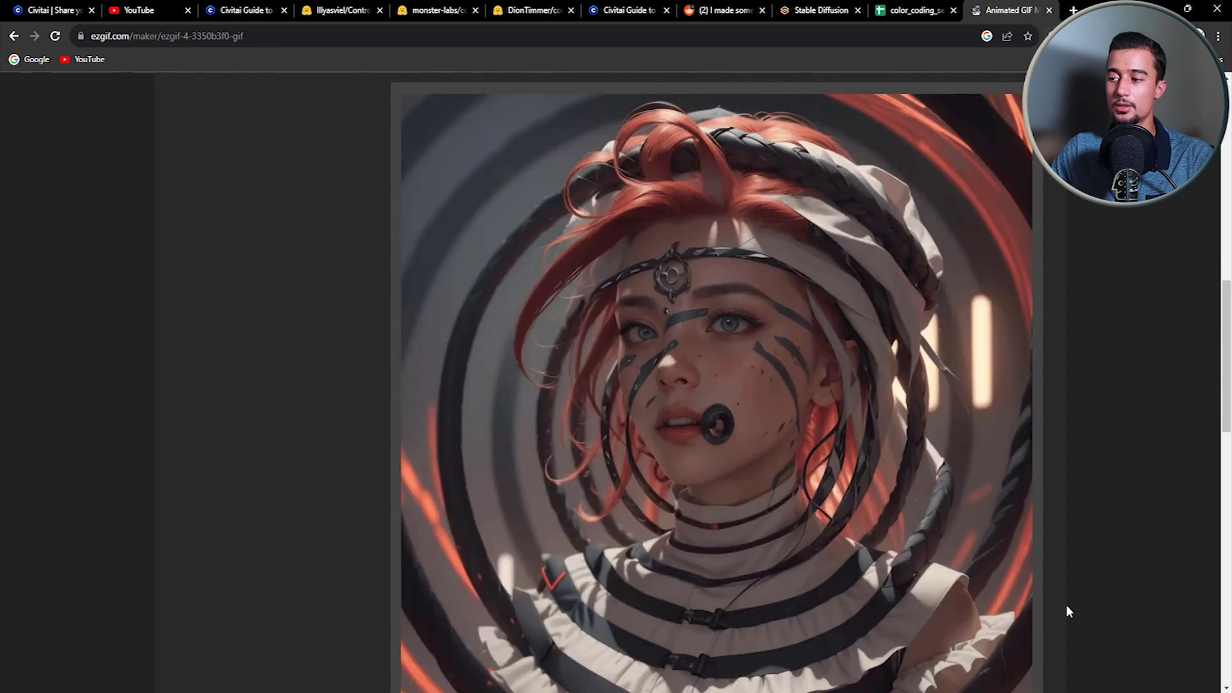
left_click_drag(1226, 360, 1219, 526)
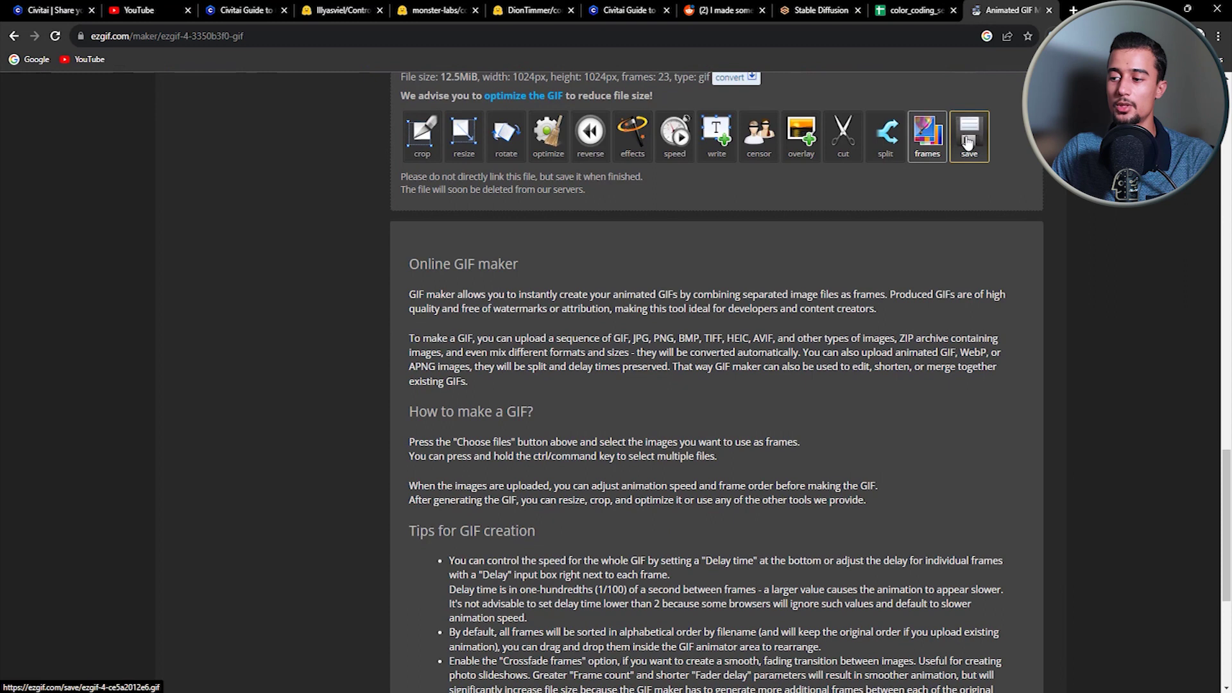
scroll(1219, 548, "up", 20)
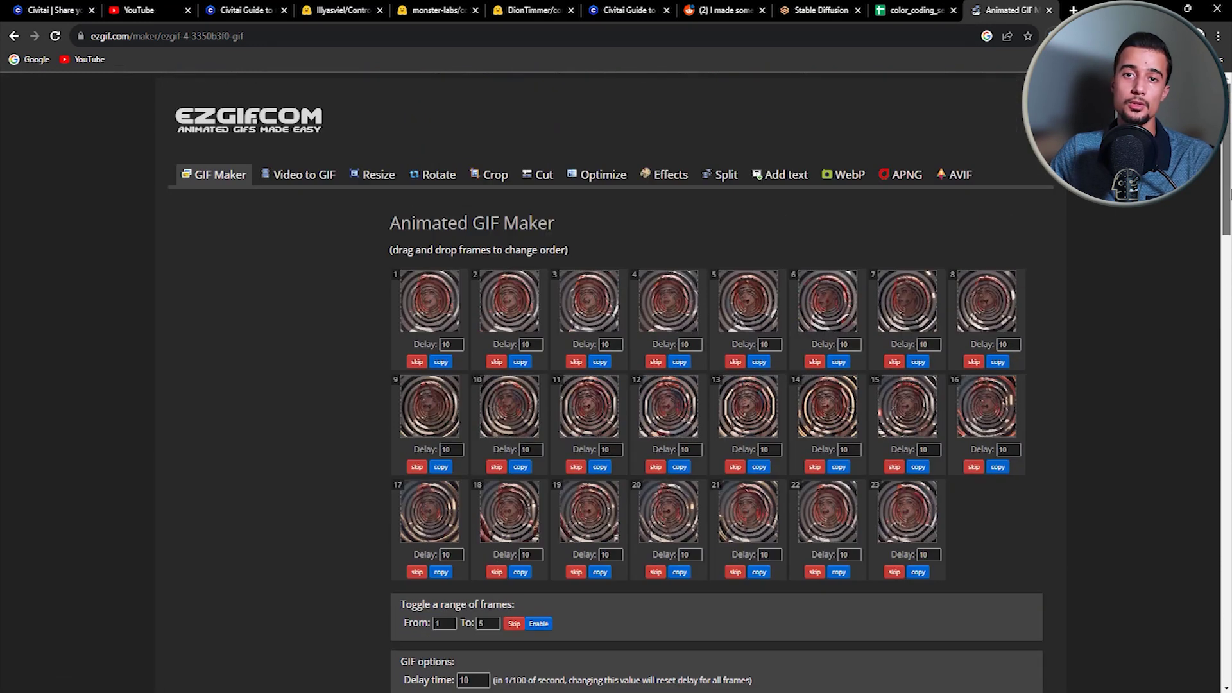